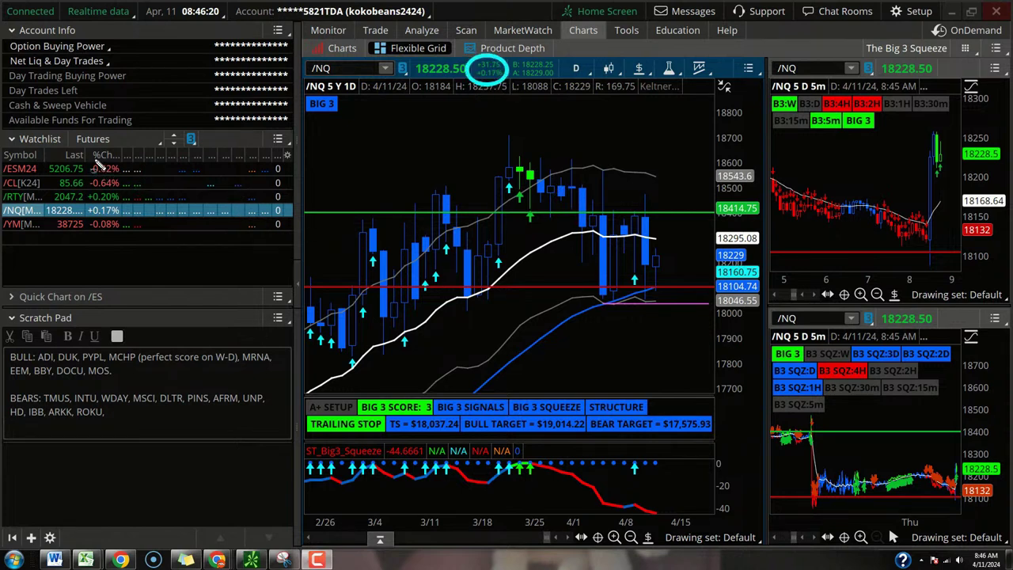
# - Circle the percent changes of the /ESM24, /RTY and /YM futures in the watchlist and clear the annotations
pyautogui.moveTo(97, 162)
pyautogui.mouseDown()
pyautogui.moveTo(117, 171)
pyautogui.moveTo(136, 242)
pyautogui.mouseUp()
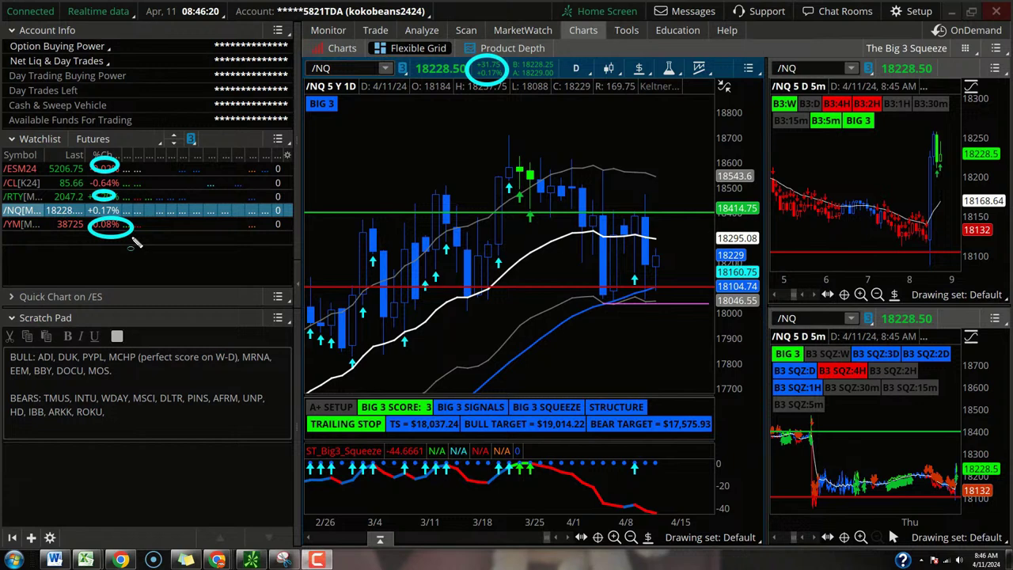
pyautogui.press('Escape')
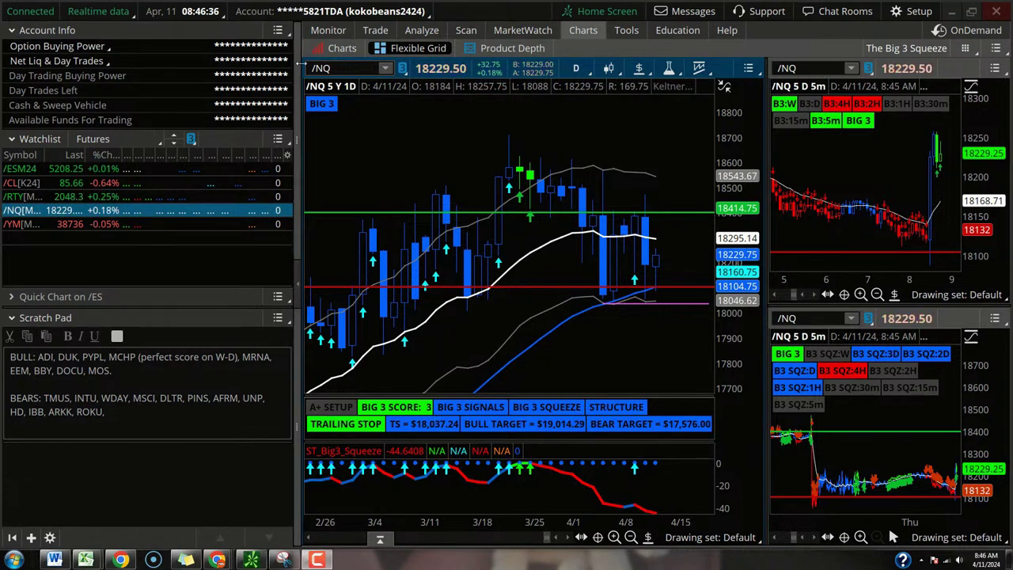
# - Load the symbol QQQ into the linked charts
pyautogui.click(342, 67)
pyautogui.write('QQQ')
pyautogui.press('Return')
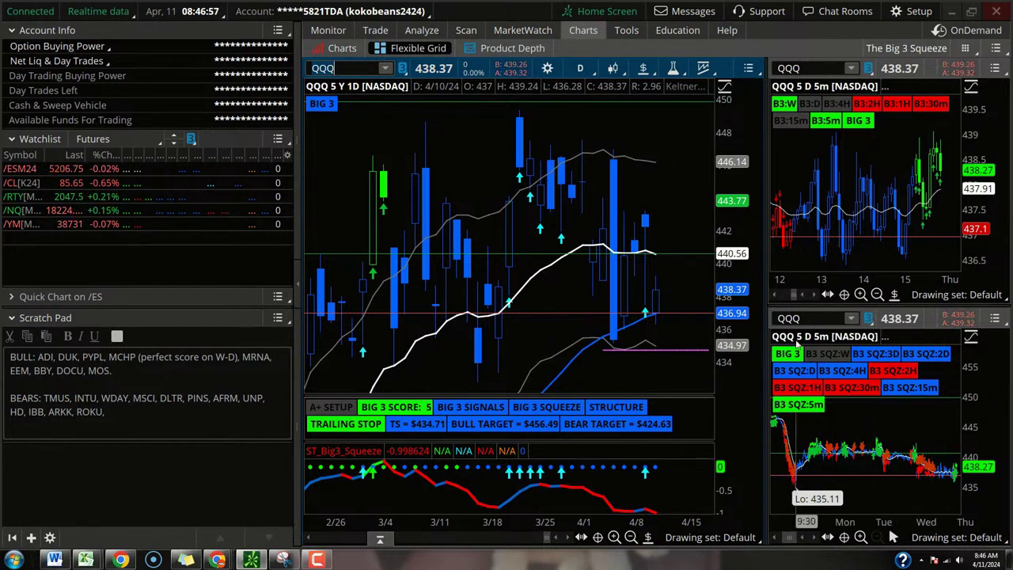
pyautogui.moveTo(797, 347)
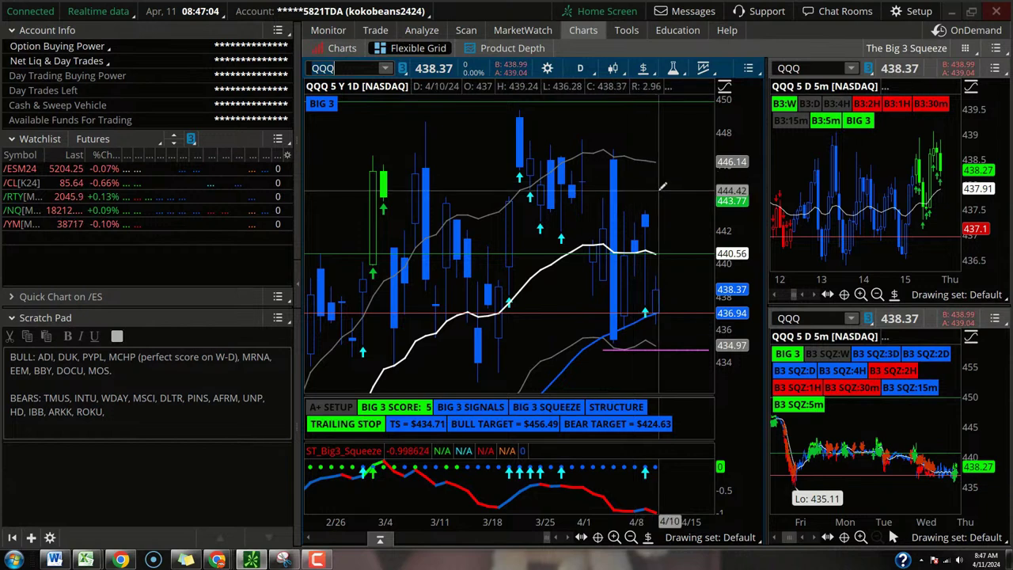
# - Load /NQ into the linked charts and compress the daily chart's price scale slightly
pyautogui.write('/NQ')
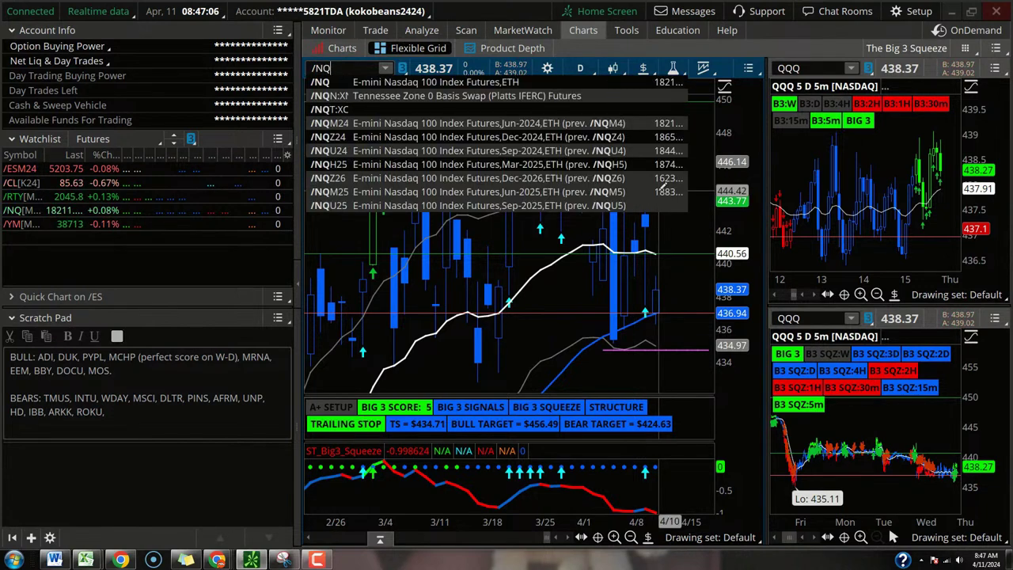
pyautogui.press('Return')
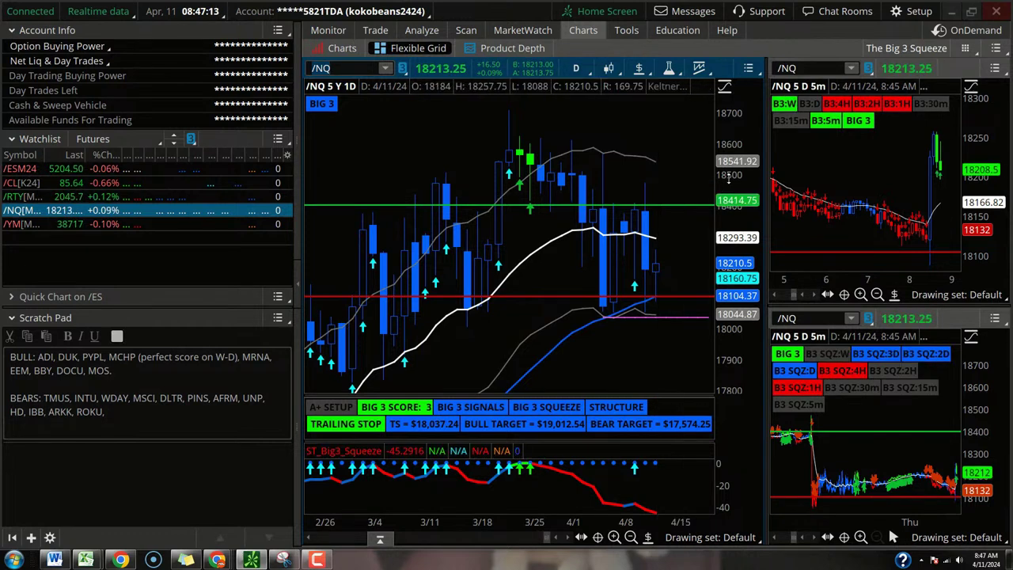
pyautogui.moveTo(729, 207); pyautogui.dragTo(729, 227)
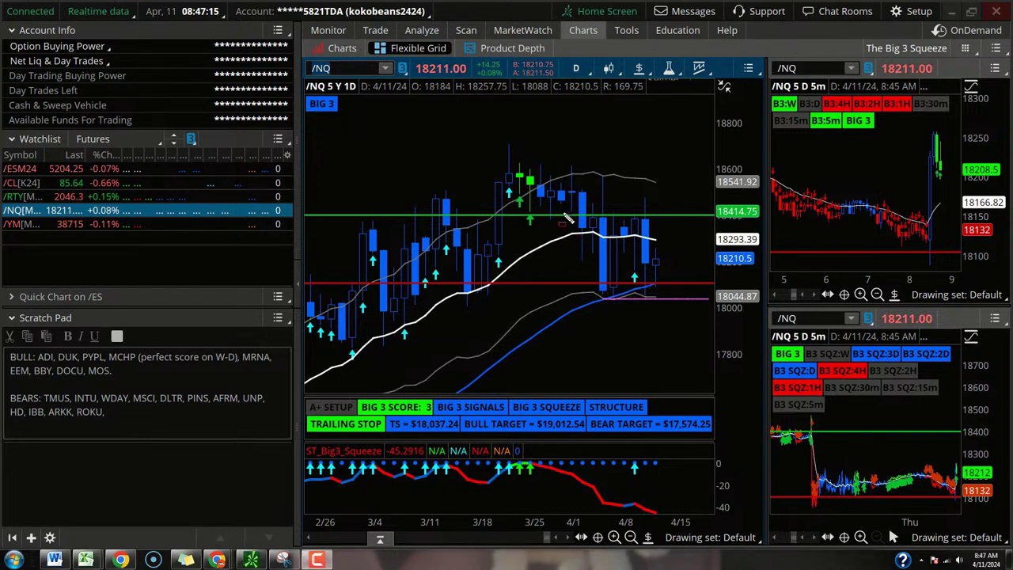
# - Box the daily /NQ range between the green and red lines, the moving average's end, the 5-minute chart's B3 labels and the latest candle
pyautogui.moveTo(567, 218); pyautogui.dragTo(712, 286)
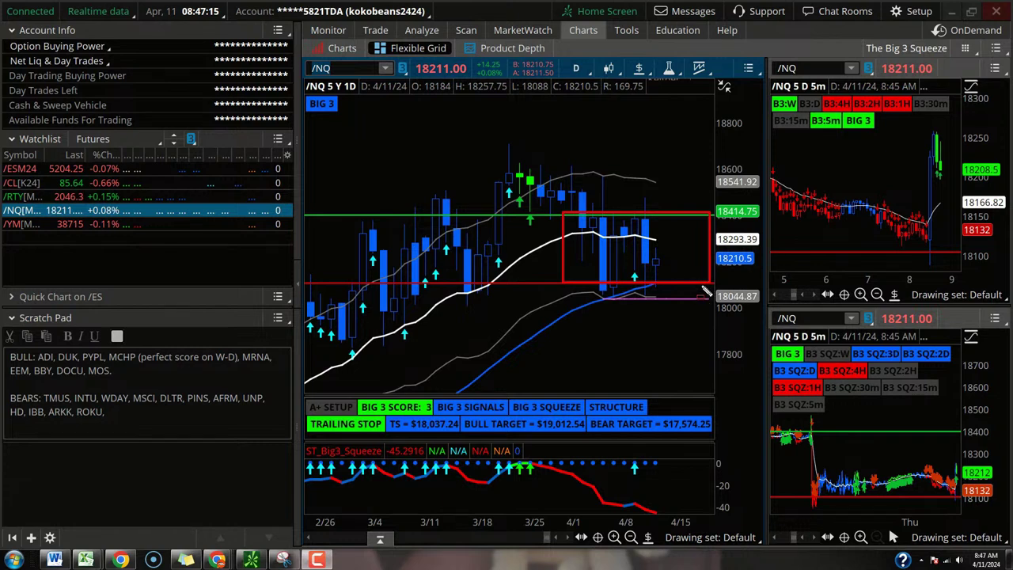
pyautogui.click(638, 229)
pyautogui.moveTo(765, 82)
pyautogui.mouseDown()
pyautogui.moveTo(876, 136)
pyautogui.moveTo(943, 148)
pyautogui.mouseUp()
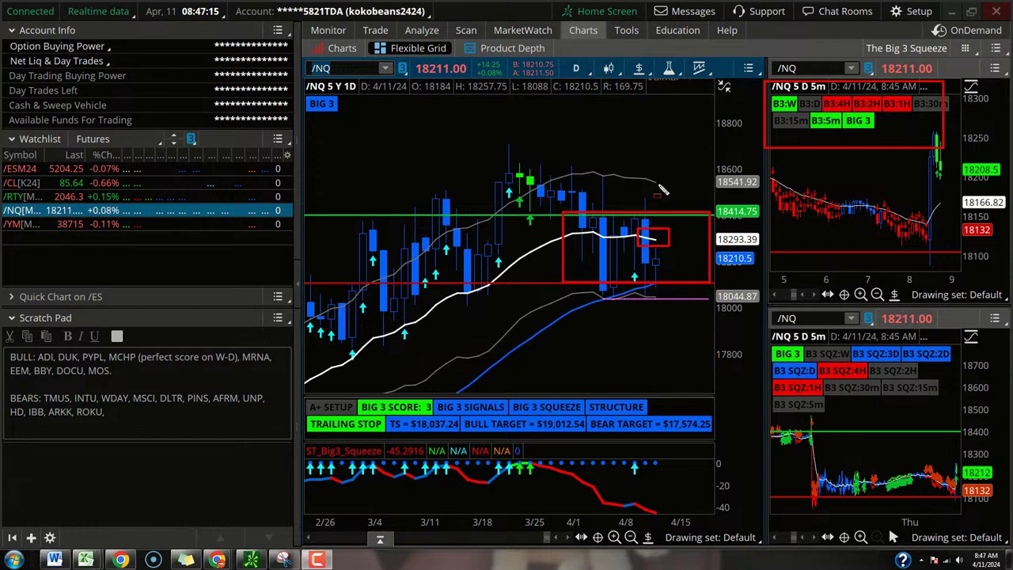
pyautogui.moveTo(644, 272); pyautogui.dragTo(669, 295)
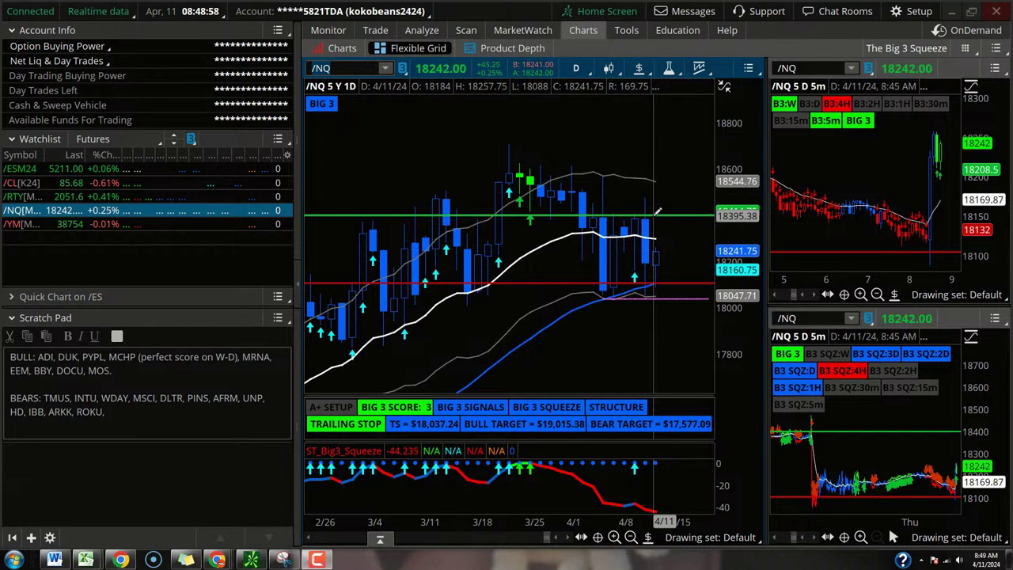
# - Switch the main /NQ chart to the 180 D : 4h time frame
pyautogui.click(583, 72)
pyautogui.click(552, 251)
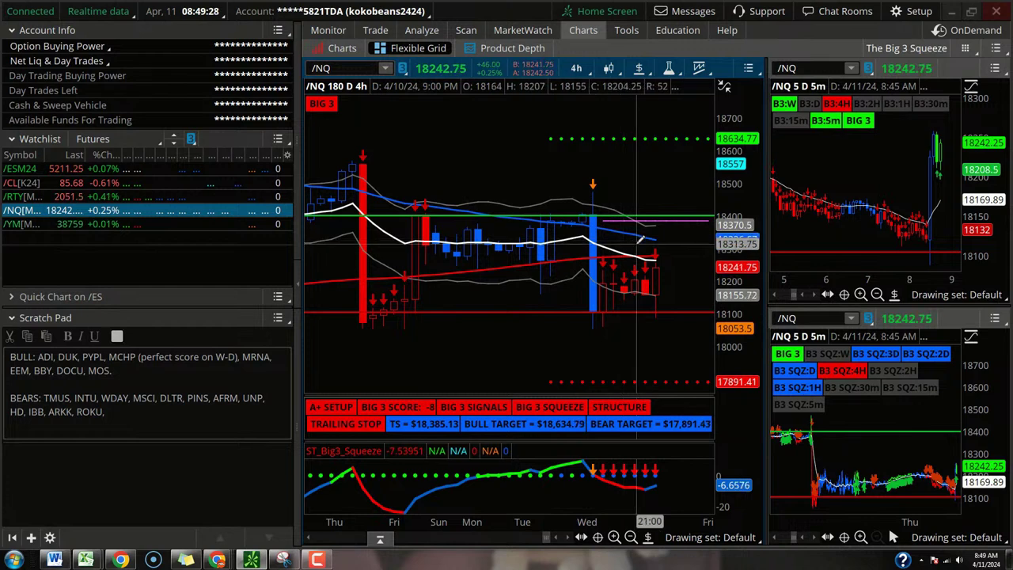
pyautogui.moveTo(644, 210)
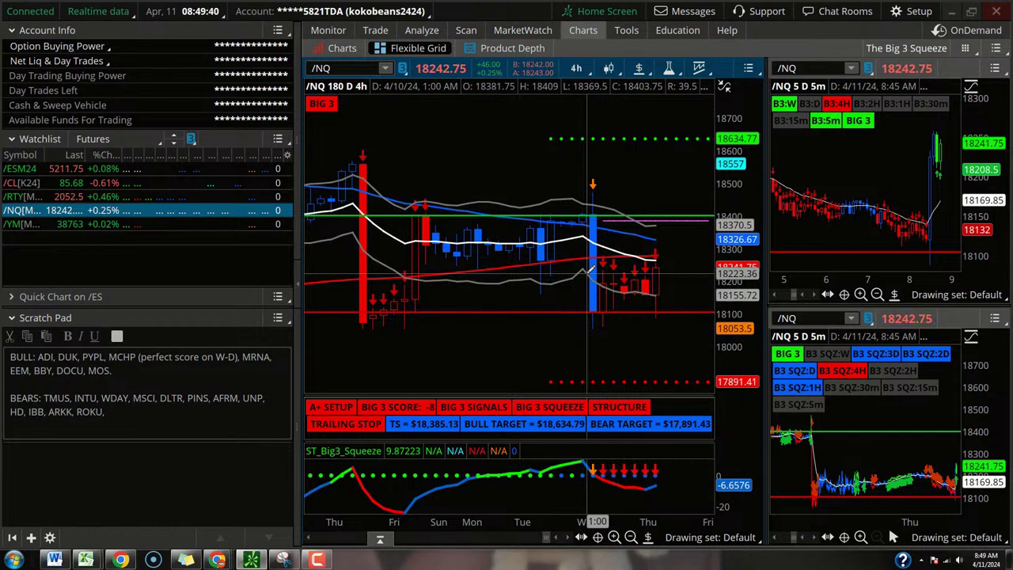
# - Return the main chart to the 5 Y : 1D time frame and load SPX into the linked charts
pyautogui.click(575, 68)
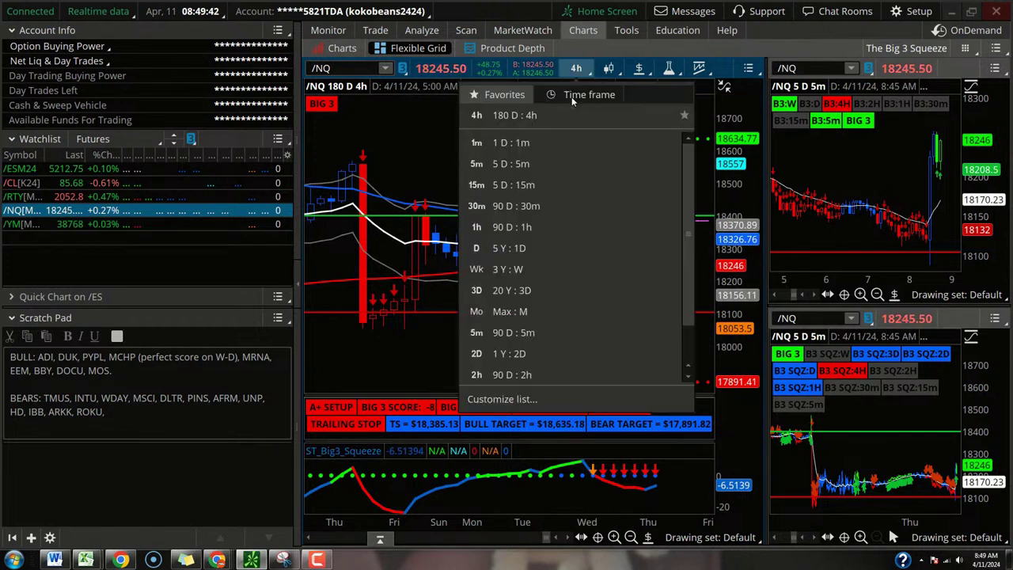
pyautogui.click(533, 250)
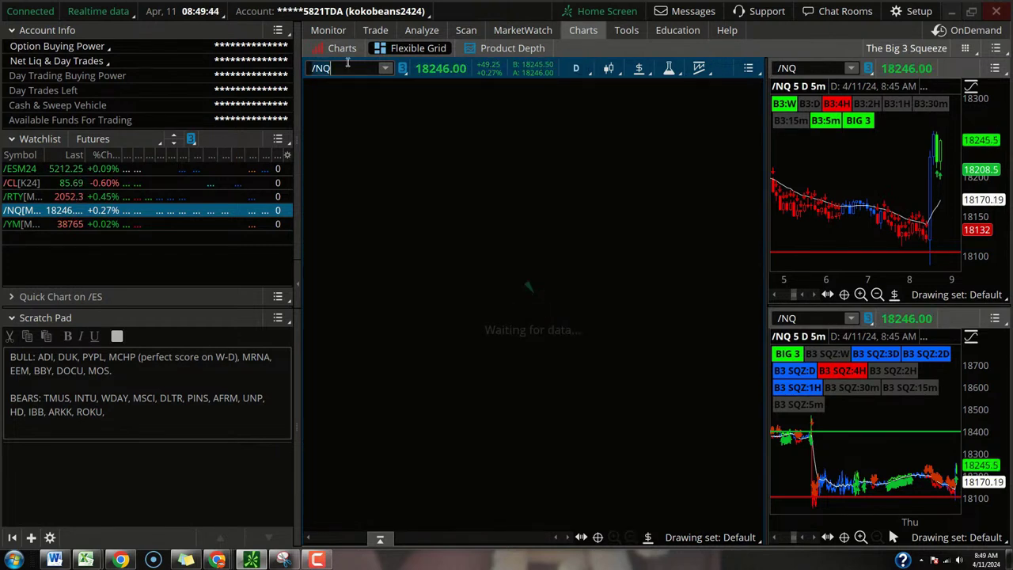
pyautogui.write('SPX')
pyautogui.press('Return')
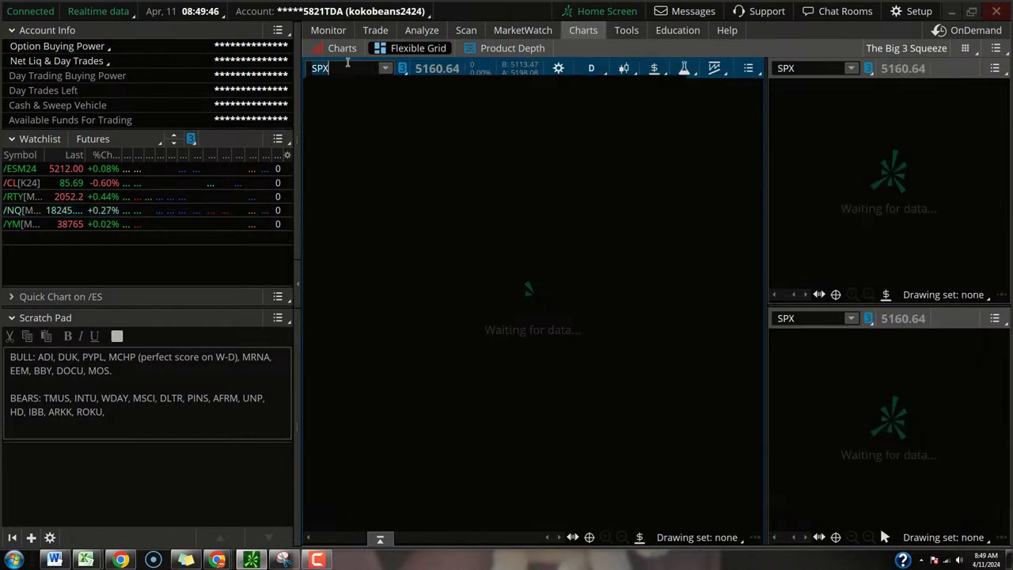
pyautogui.click(583, 49)
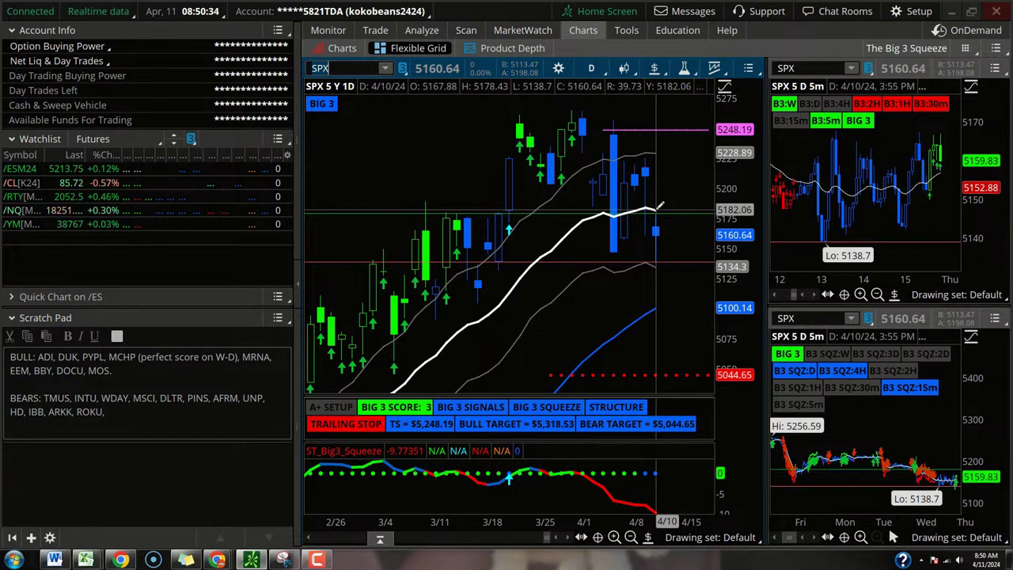
# - View SPX on the 180 D : 4h time frame and return the chart to 5 Y : 1D
pyautogui.click(591, 68)
pyautogui.click(544, 250)
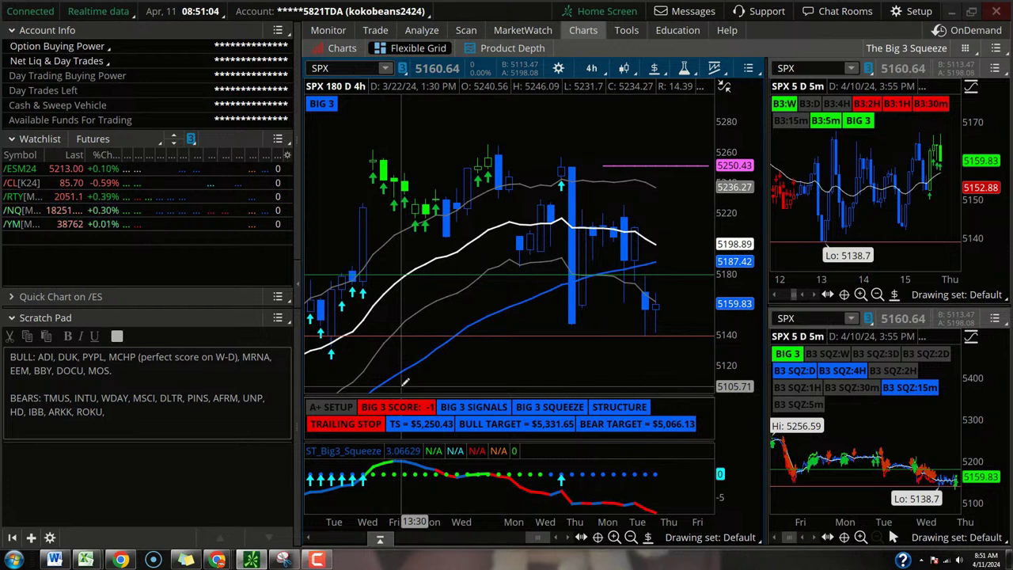
pyautogui.click(591, 68)
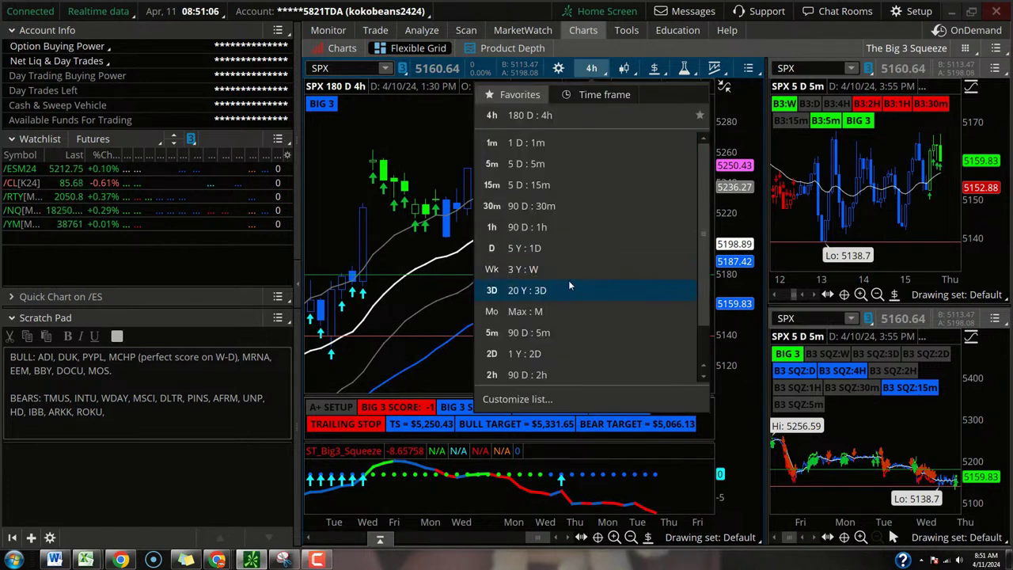
pyautogui.click(557, 248)
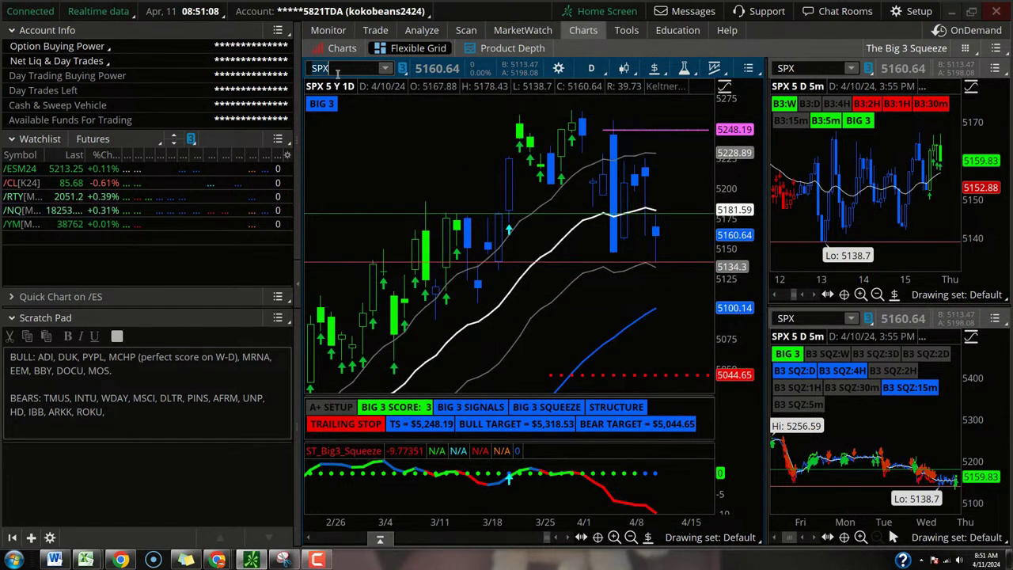
# - Load the Russell 2000 futures symbol /RTY into the linked charts
pyautogui.click(337, 73)
pyautogui.write('/RTY')
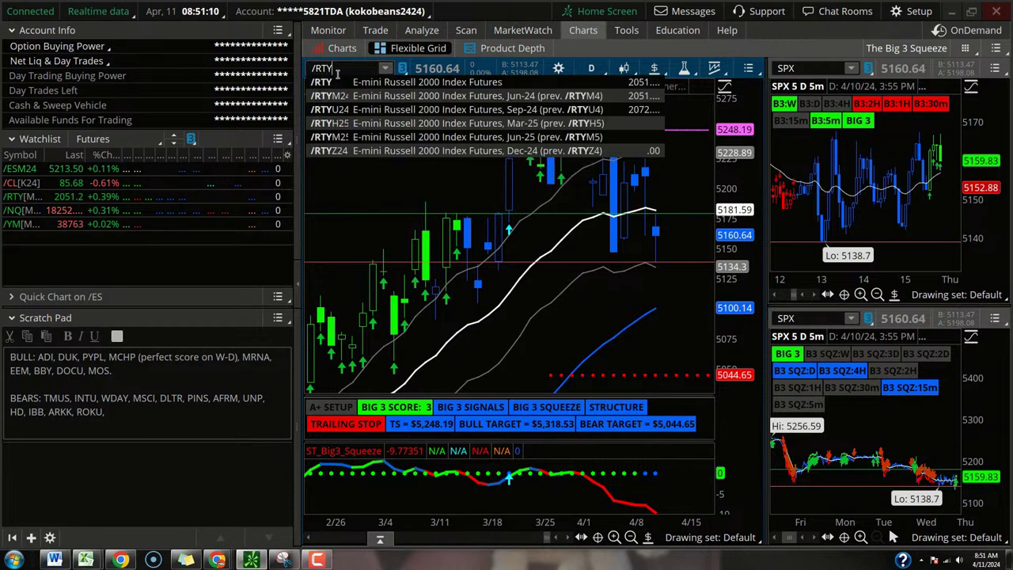
pyautogui.press('Return')
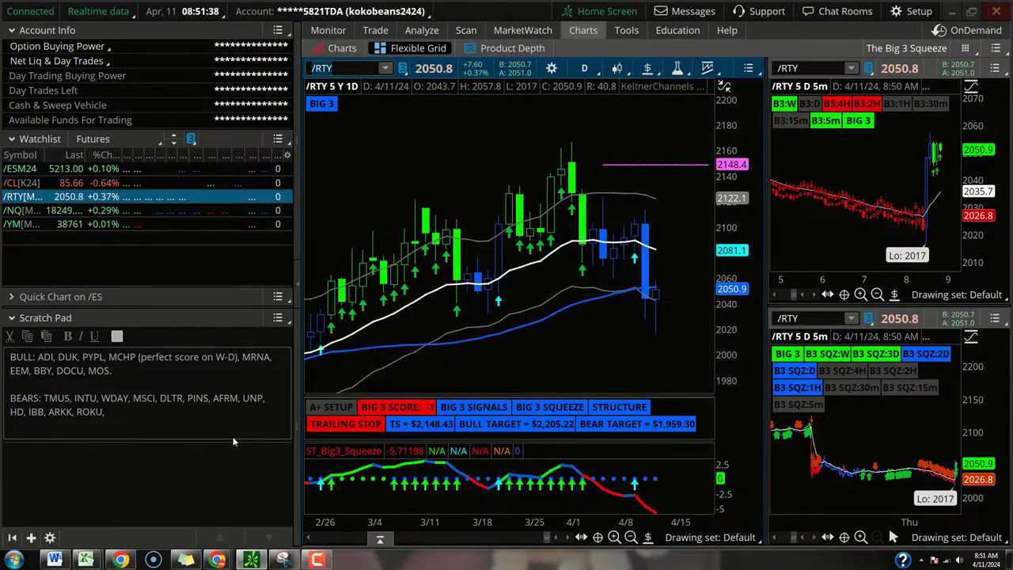
# - Switch to the B3 Score Sheet Feb 29 workbook in Excel and review the total scores from the highest to the lowest ticker
pyautogui.moveTo(87, 560)
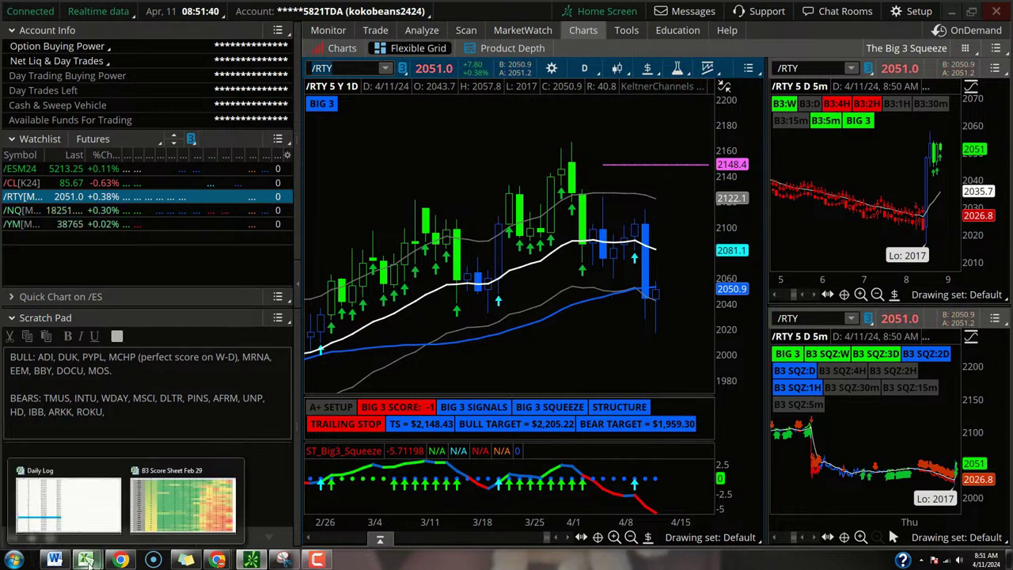
pyautogui.click(183, 503)
pyautogui.scroll(5, 413, 316)
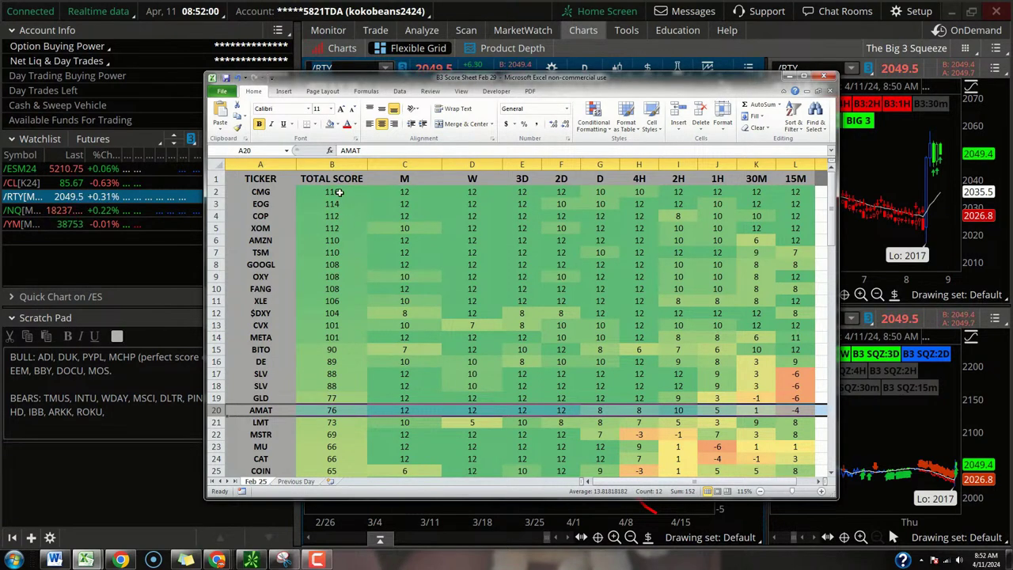
pyautogui.scroll(-20, 339, 195)
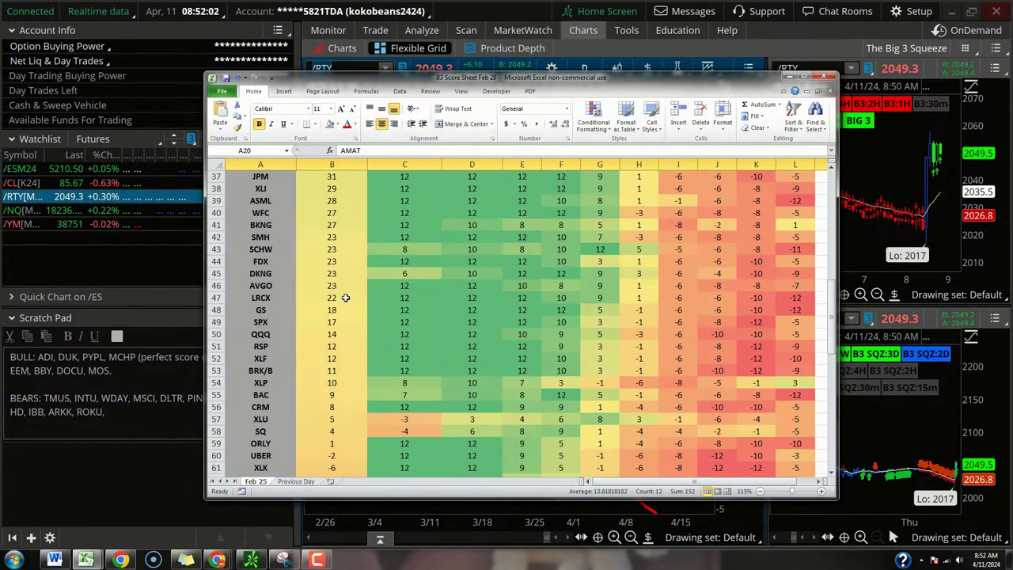
pyautogui.scroll(-5, 346, 298)
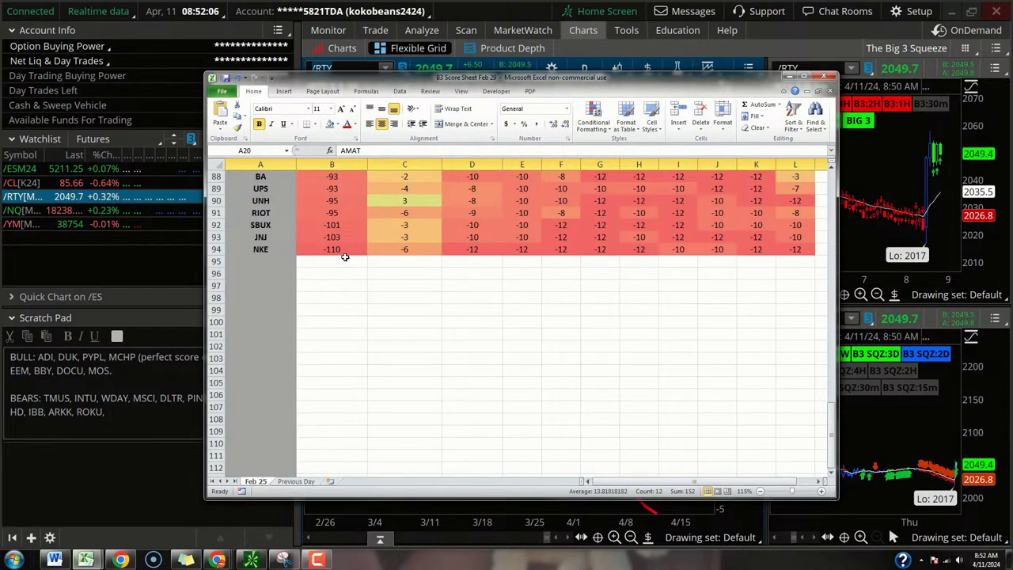
pyautogui.scroll(20, 344, 257)
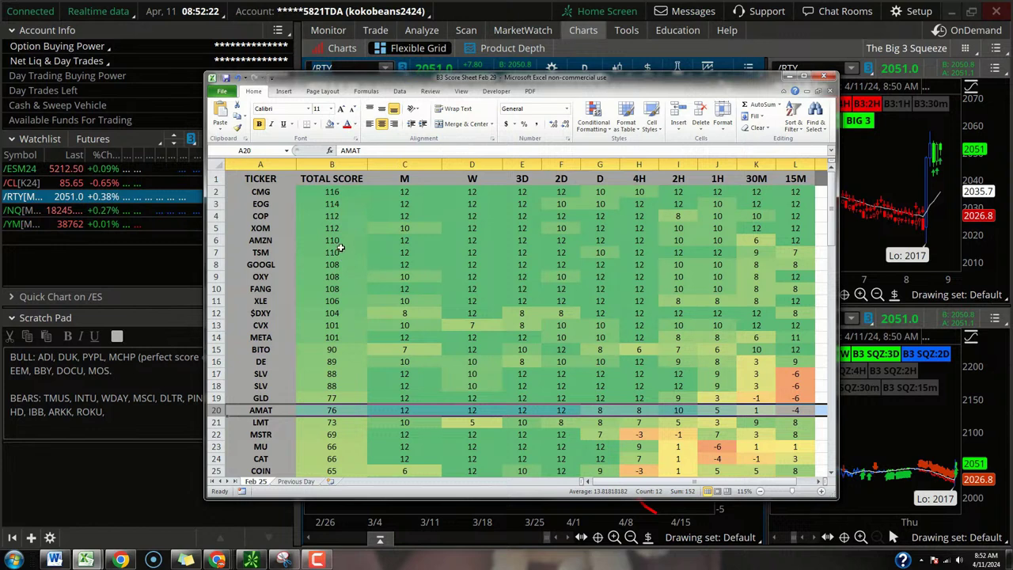
# - Point out the total scores of AMZN, GOOGL and META in the score sheet by selecting each cell
pyautogui.click(344, 240)
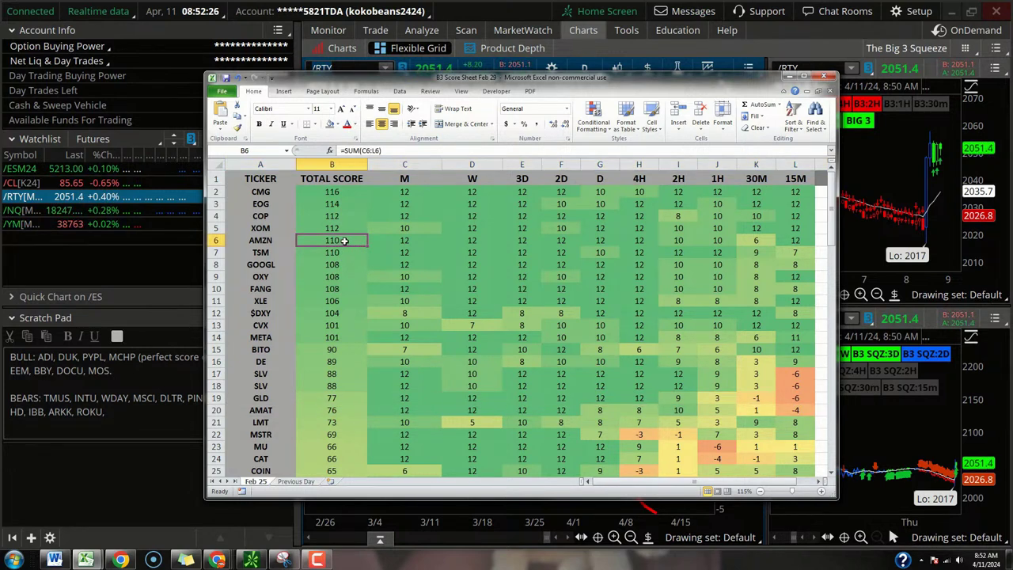
pyautogui.click(344, 264)
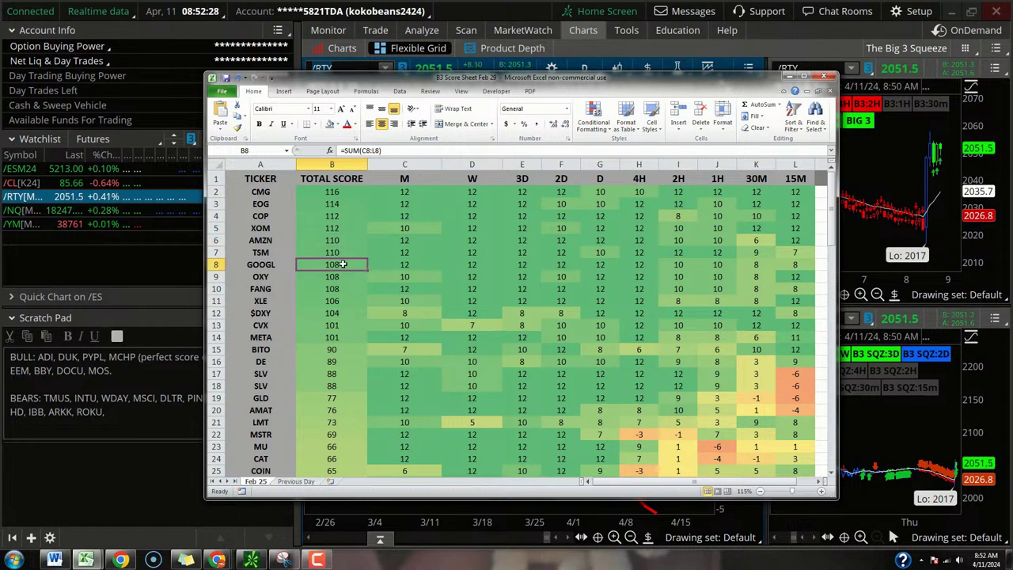
pyautogui.click(340, 337)
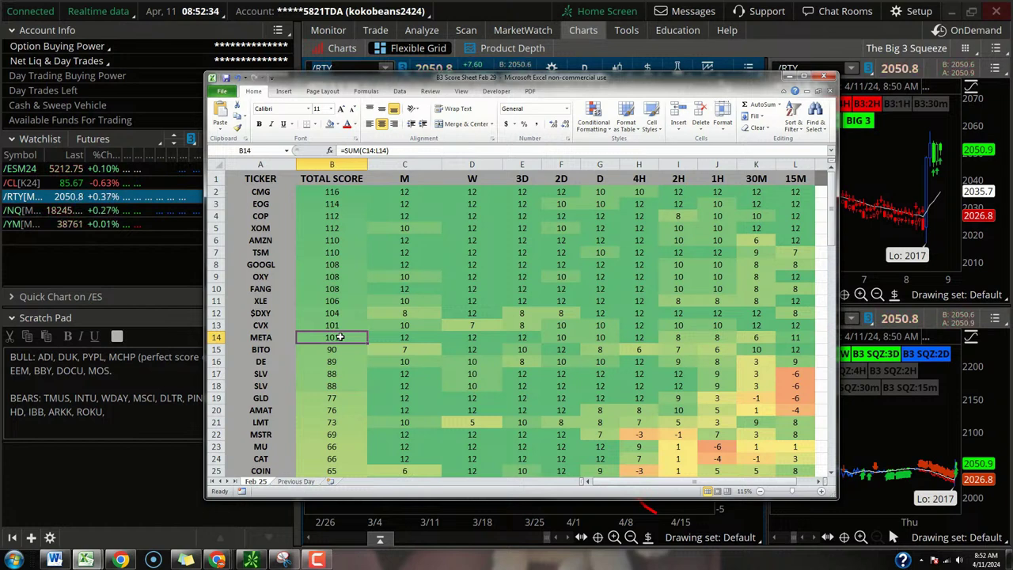
# - Compare the mid-ranked tickers' total scores with the top-ranked ones, selecting AMZN's total score in cell B6
pyautogui.scroll(-6, 340, 337)
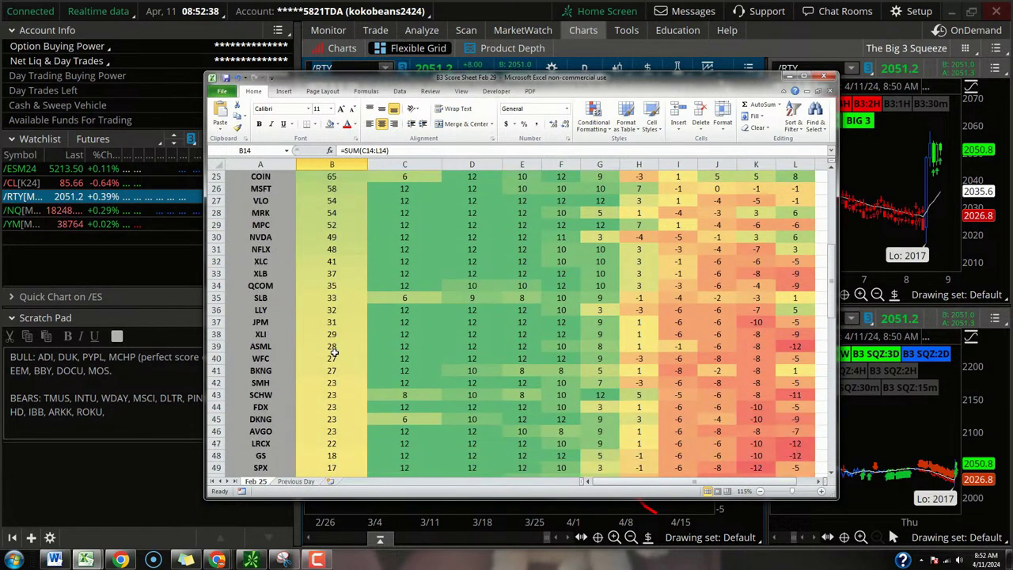
pyautogui.scroll(-2, 332, 352)
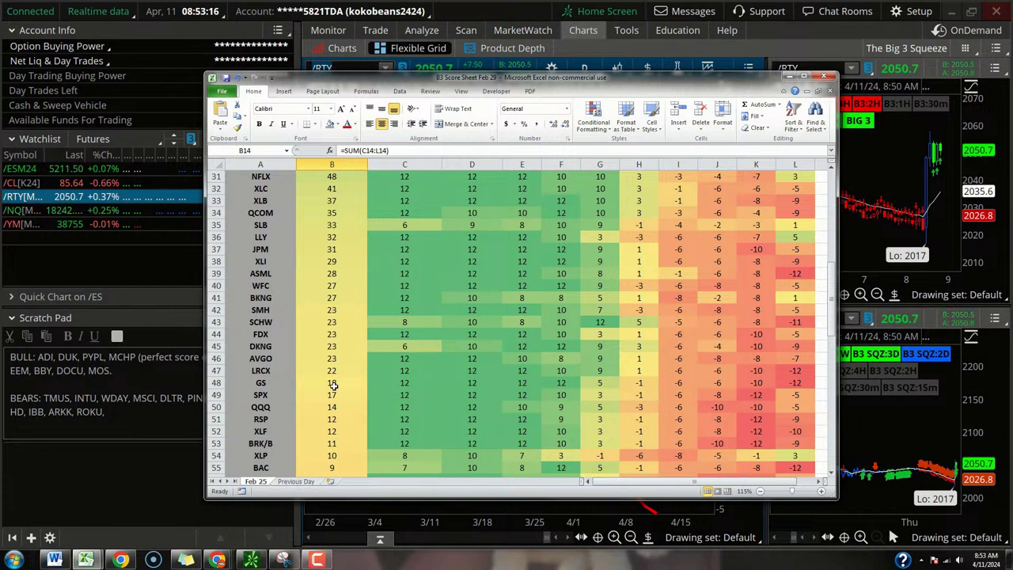
pyautogui.scroll(10, 334, 374)
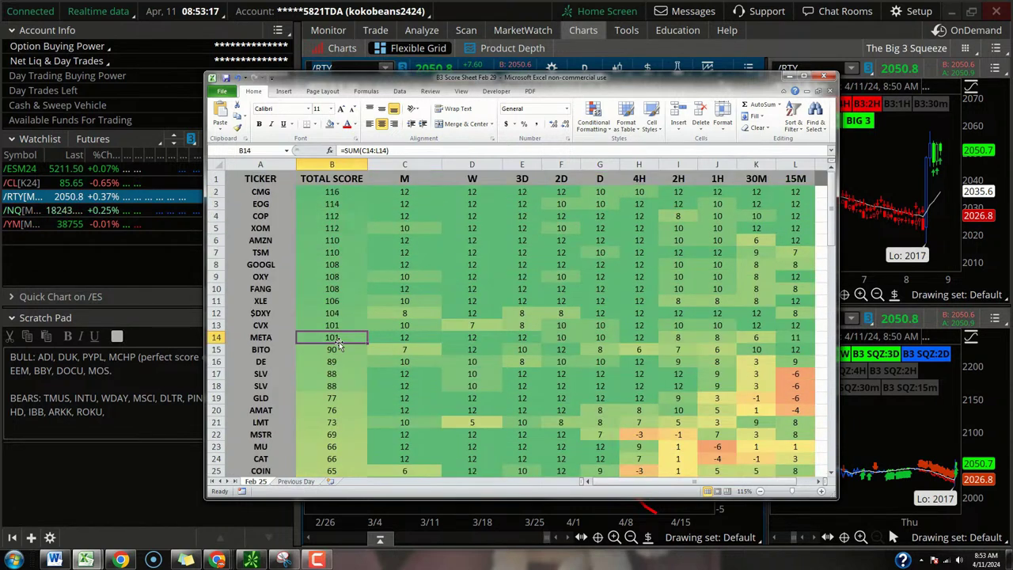
pyautogui.click(345, 239)
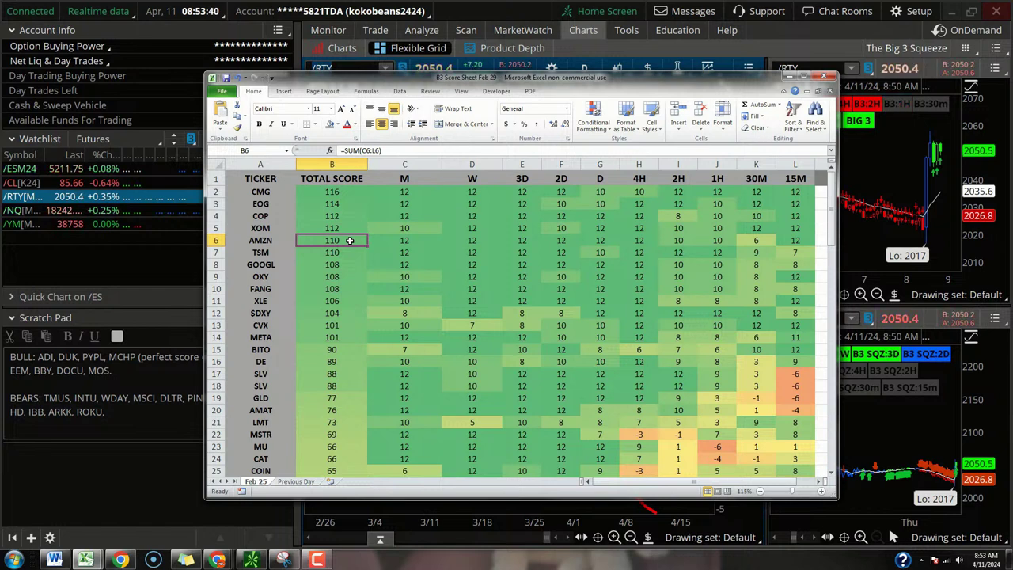
pyautogui.scroll(-8, 346, 243)
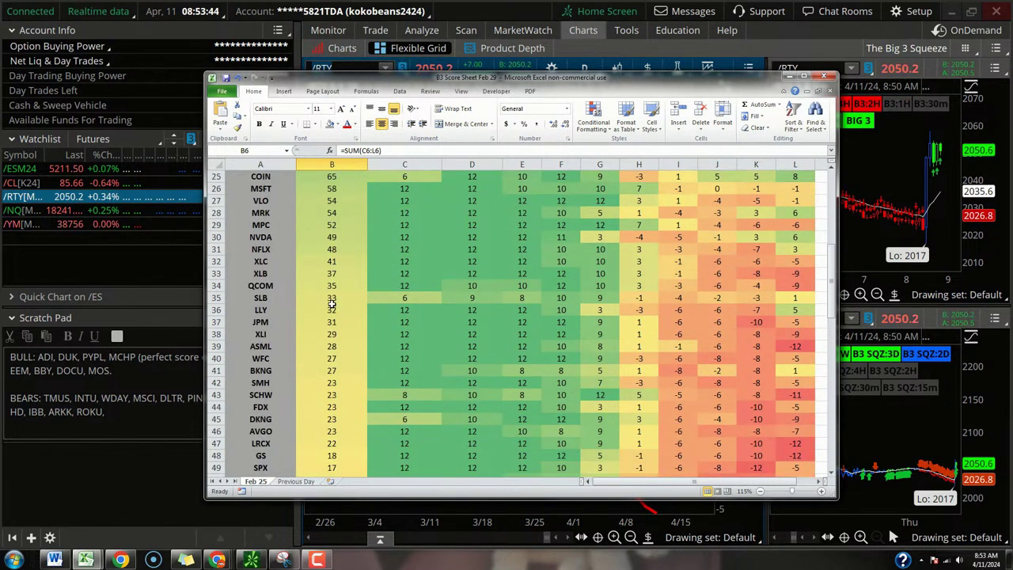
pyautogui.scroll(-1, 330, 325)
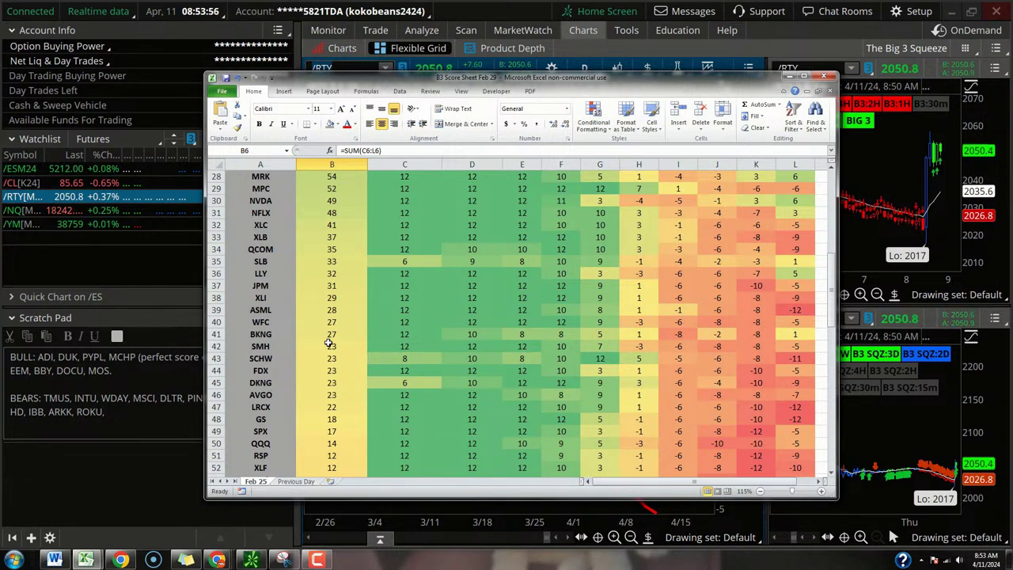
# - Review the lowest-ranked tickers in the score sheet, selecting the total scores of AAPL and TSLA
pyautogui.scroll(-2, 351, 350)
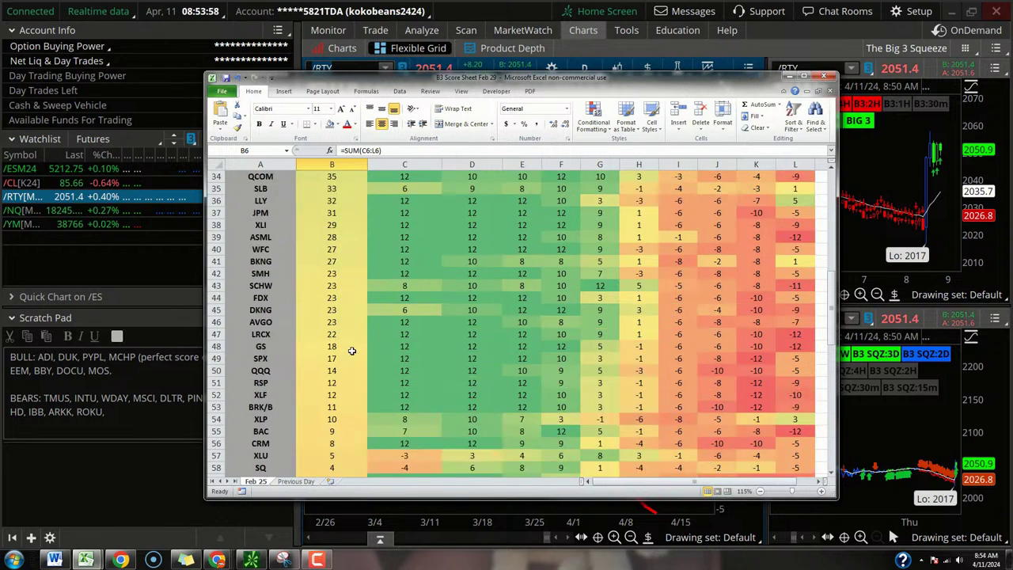
pyautogui.scroll(-12, 351, 351)
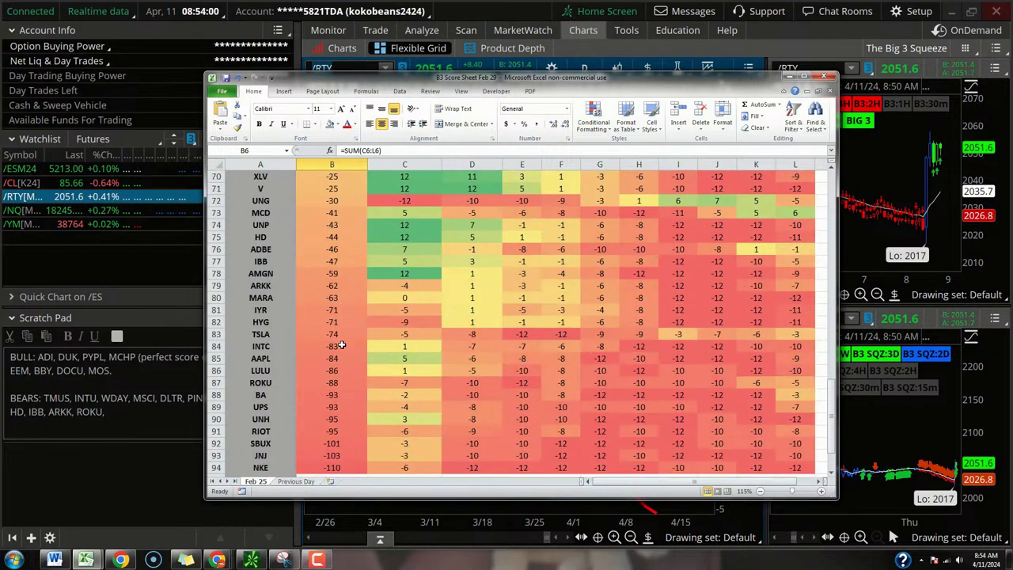
pyautogui.scroll(-3, 341, 345)
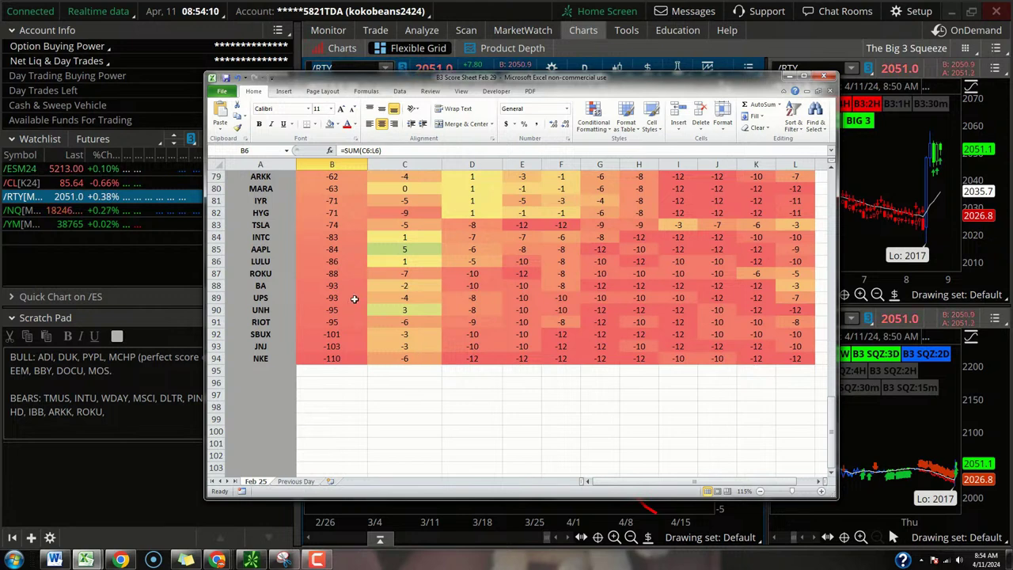
pyautogui.click(345, 249)
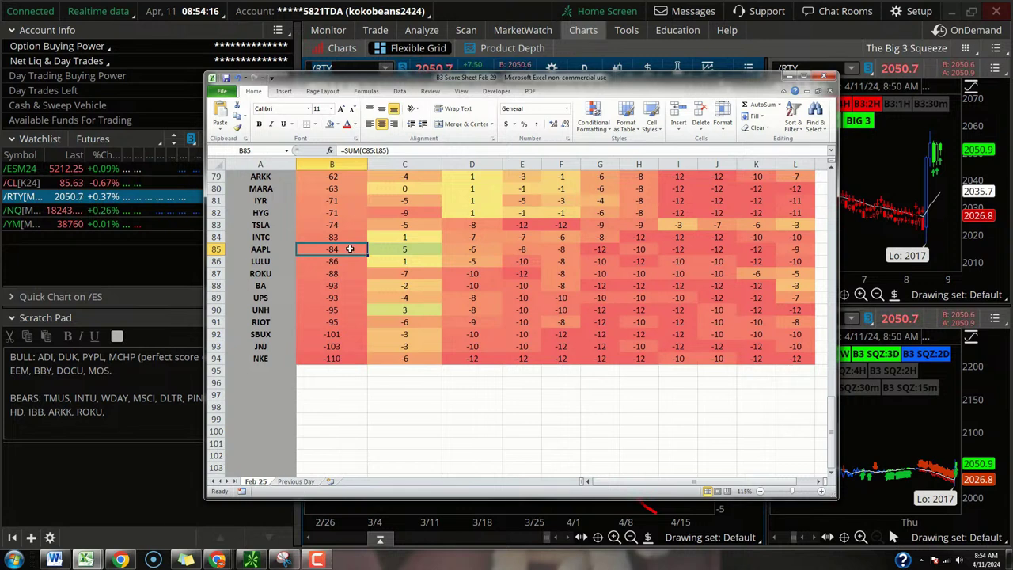
pyautogui.click(345, 224)
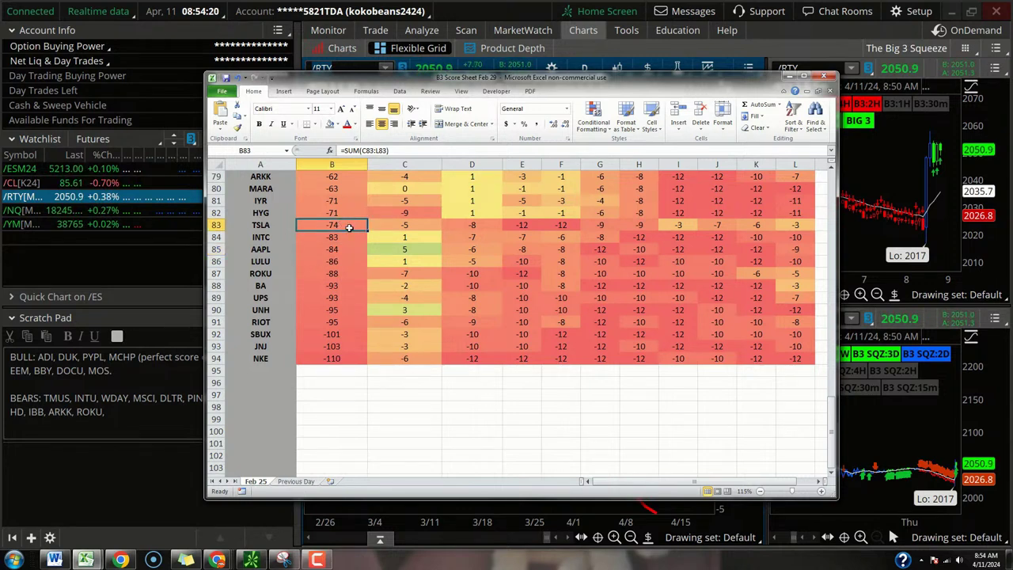
# - Return to the thinkorswim charts and load the symbol AAPL into the linked charts in place of /RTY
pyautogui.click(356, 68)
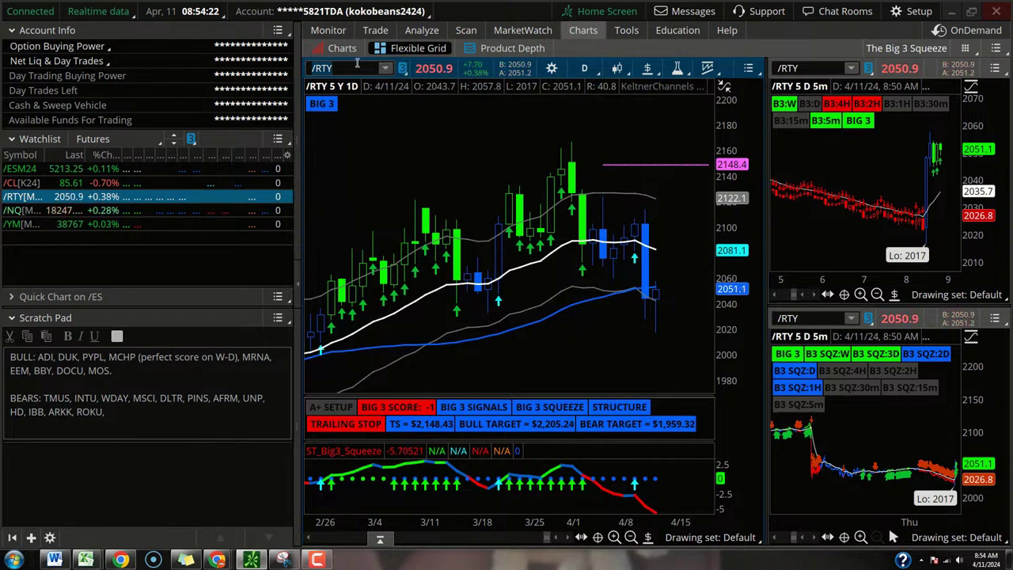
pyautogui.press('BackSpace')
pyautogui.press('BackSpace')
pyautogui.press('BackSpace')
pyautogui.press('BackSpace')
pyautogui.write('AAPL')
pyautogui.press('Return')
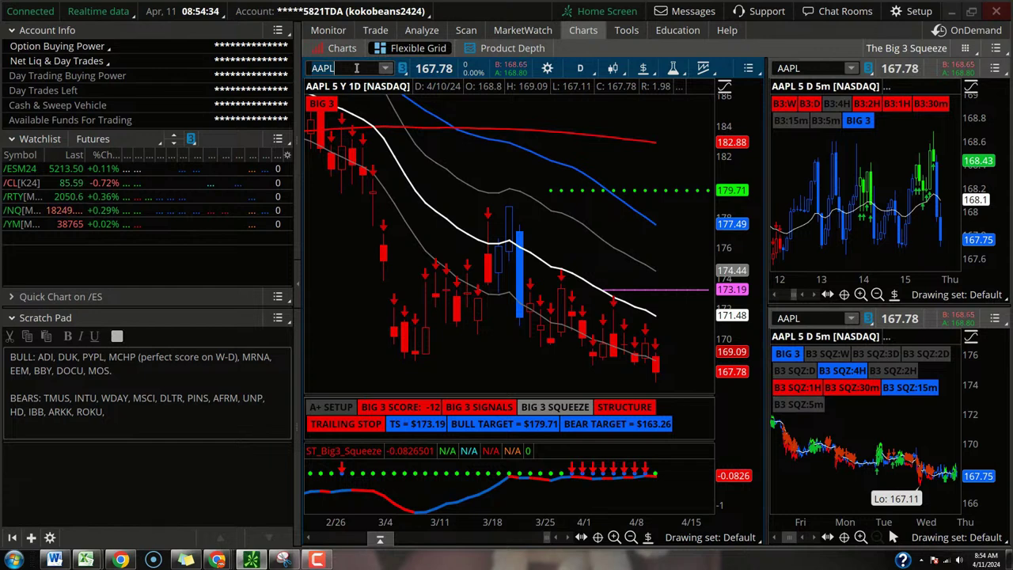
# - Load TSLA into the linked charts and set its main chart to the monthly Max : M time frame
pyautogui.write('TSLA')
pyautogui.press('Return')
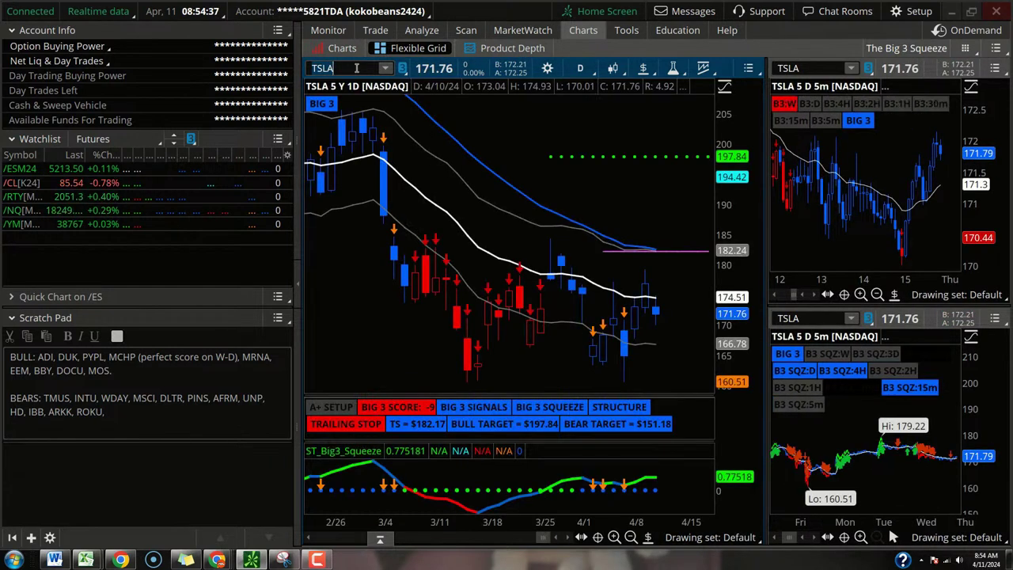
pyautogui.click(583, 70)
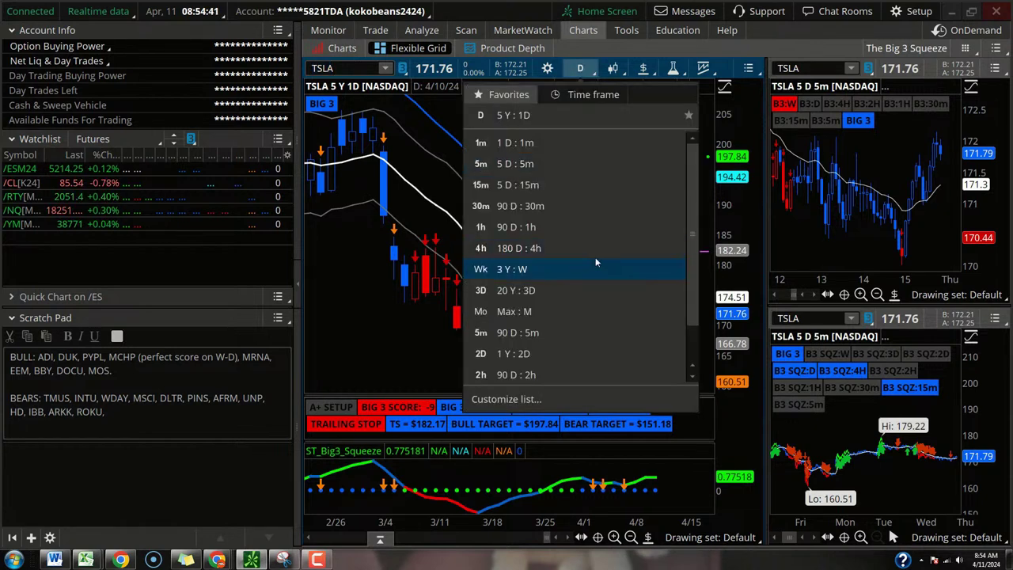
pyautogui.click(552, 311)
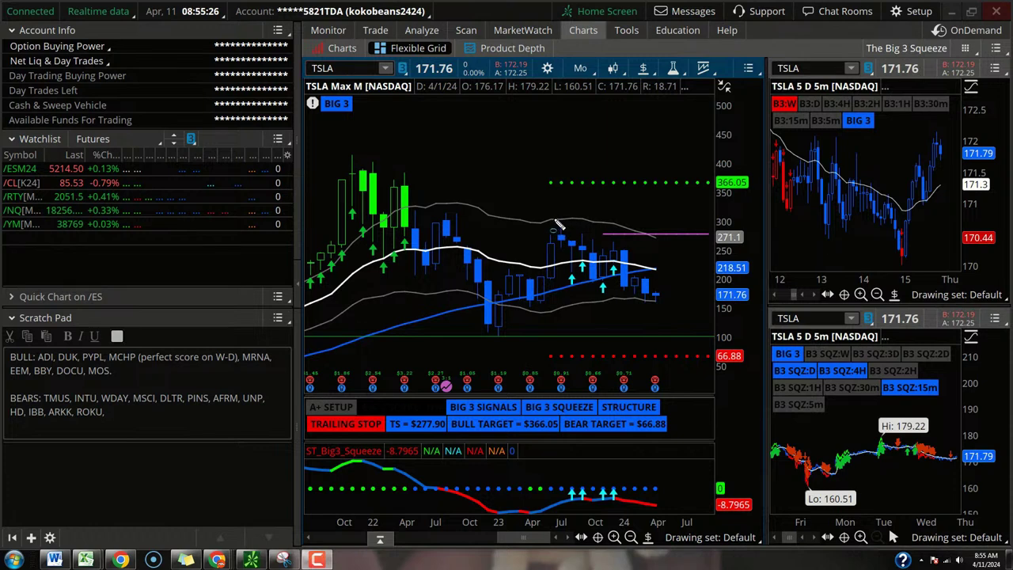
# - Mark TSLA's mid-2023 high, latest monthly candle, trailing stop level, moving-average crossover and recent squeeze momentum on the monthly chart
pyautogui.moveTo(556, 220); pyautogui.dragTo(583, 221)
pyautogui.moveTo(637, 297); pyautogui.dragTo(678, 309)
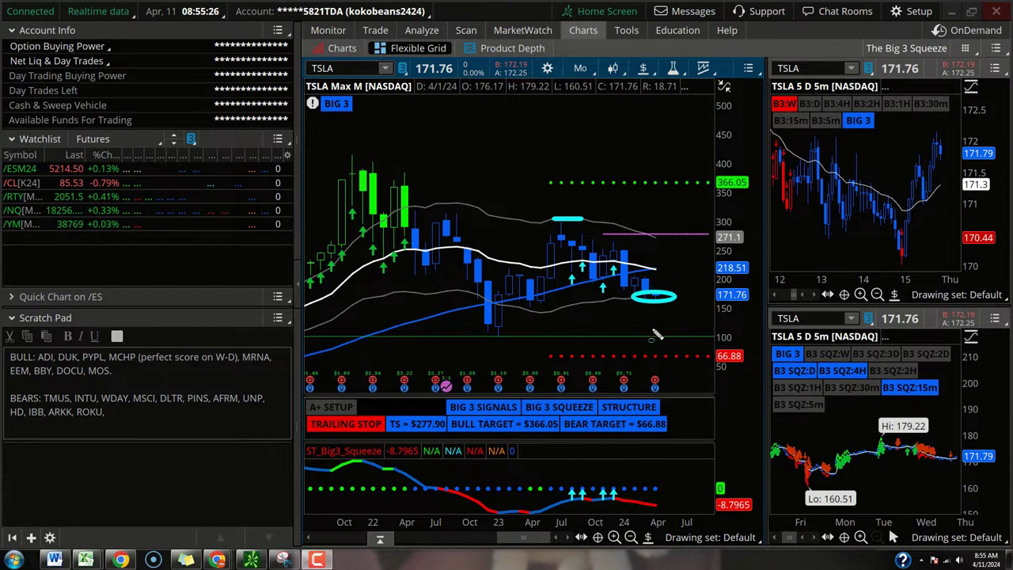
pyautogui.moveTo(628, 222); pyautogui.dragTo(676, 253)
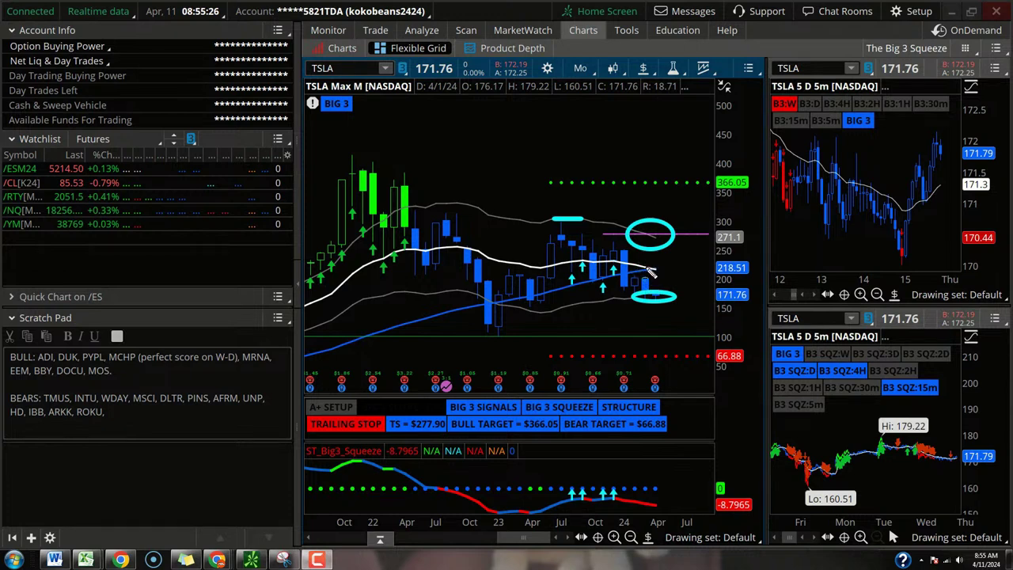
pyautogui.moveTo(640, 260); pyautogui.dragTo(664, 278)
pyautogui.moveTo(557, 472); pyautogui.dragTo(693, 518)
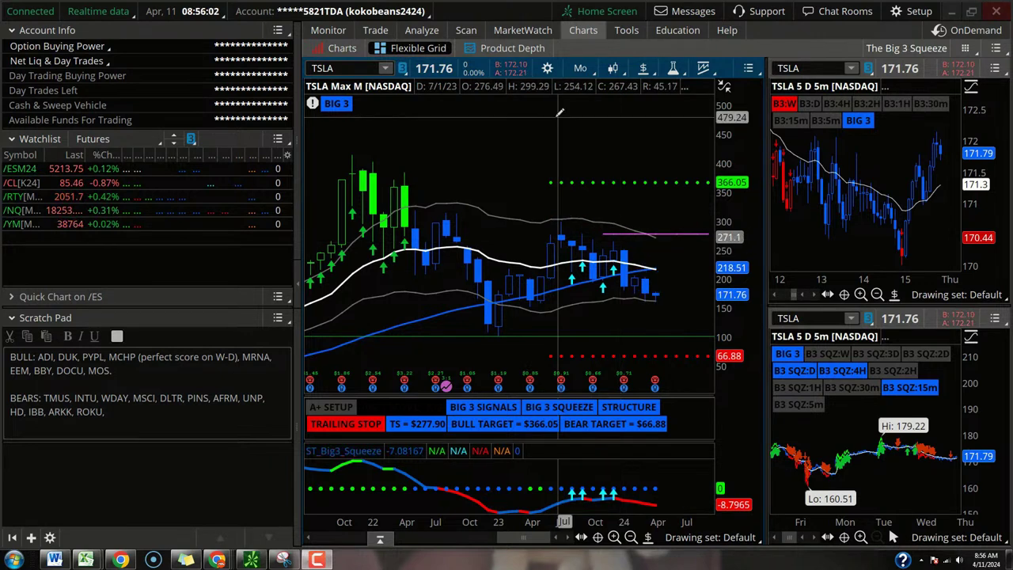
# - Set the main chart back to the daily 5 Y : 1D time frame and load the energy ETF XLE
pyautogui.click(580, 68)
pyautogui.click(556, 273)
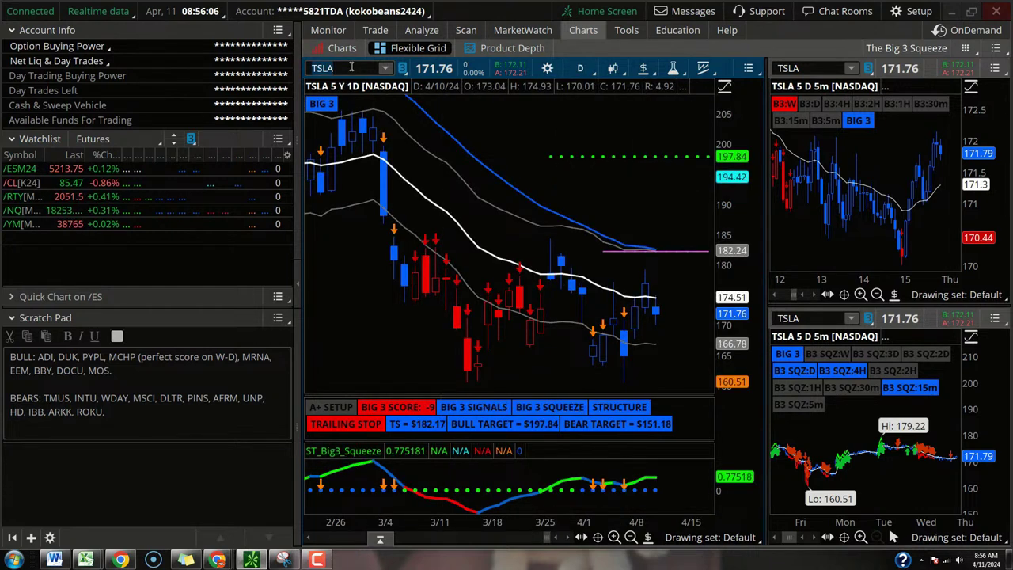
pyautogui.write('XLE')
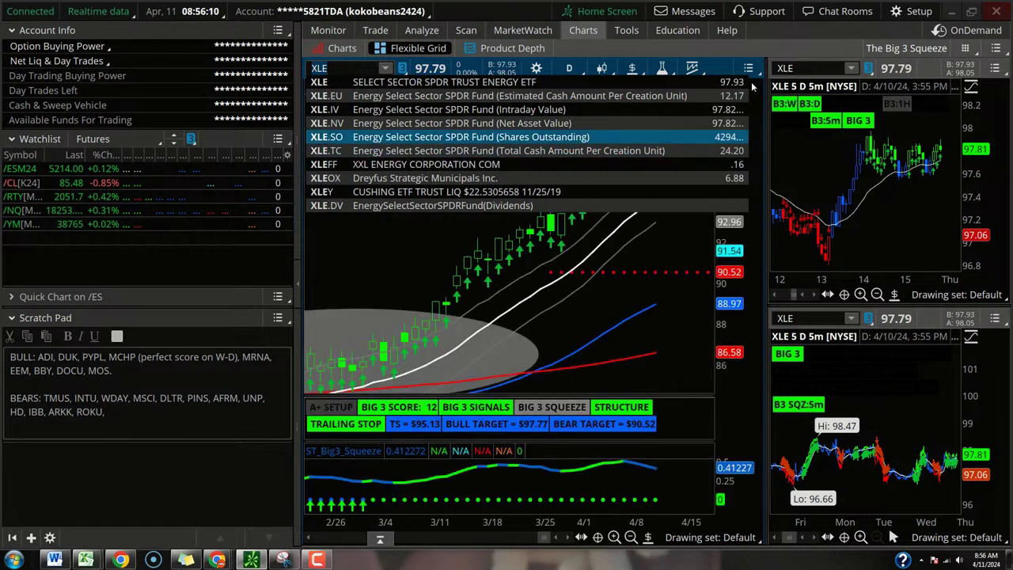
pyautogui.click(553, 81)
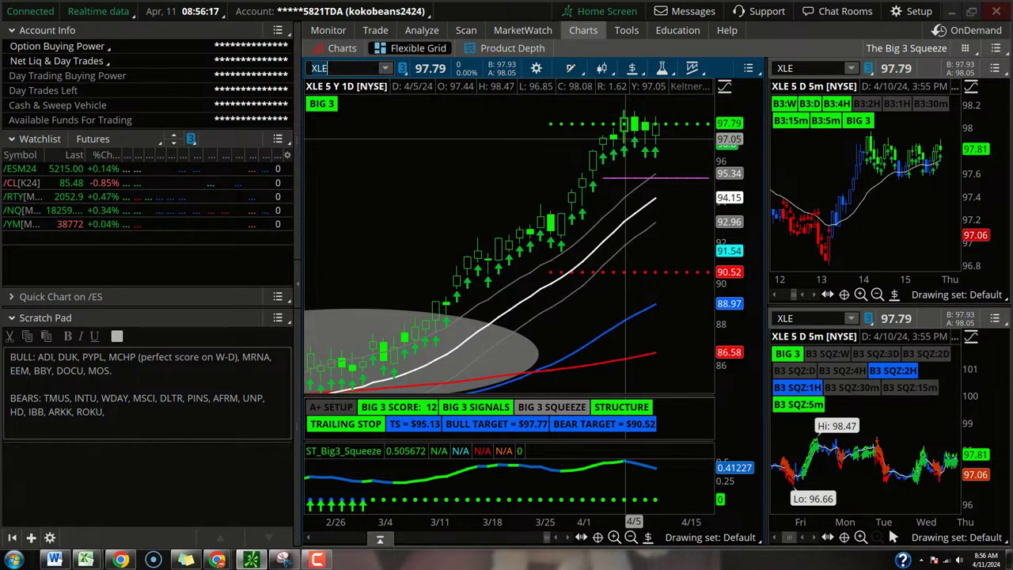
# - Set the XLE chart to the monthly Max : M time frame and compress its price scale to show the bull target line
pyautogui.click(568, 69)
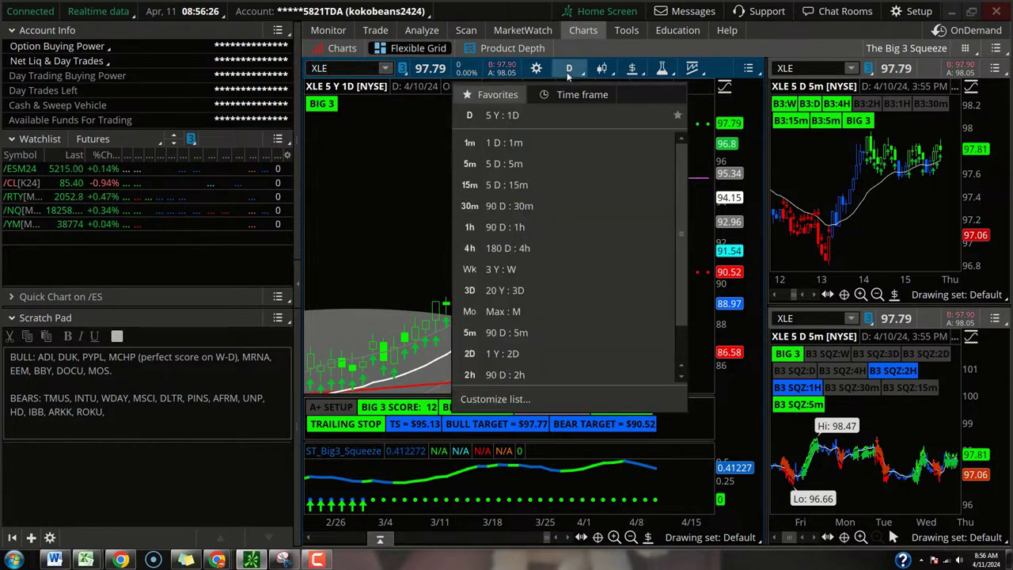
pyautogui.click(535, 311)
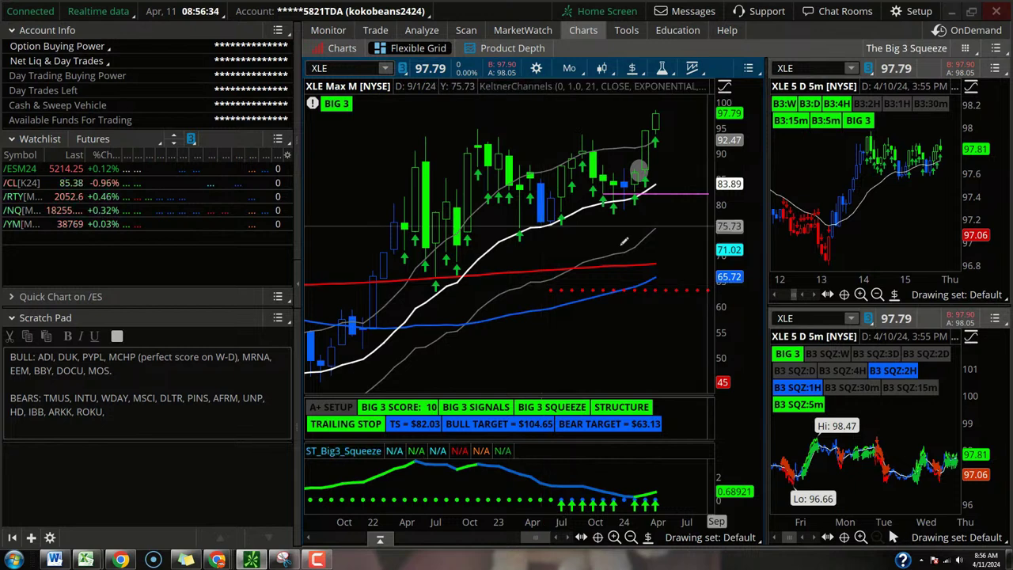
pyautogui.moveTo(731, 184); pyautogui.dragTo(732, 218)
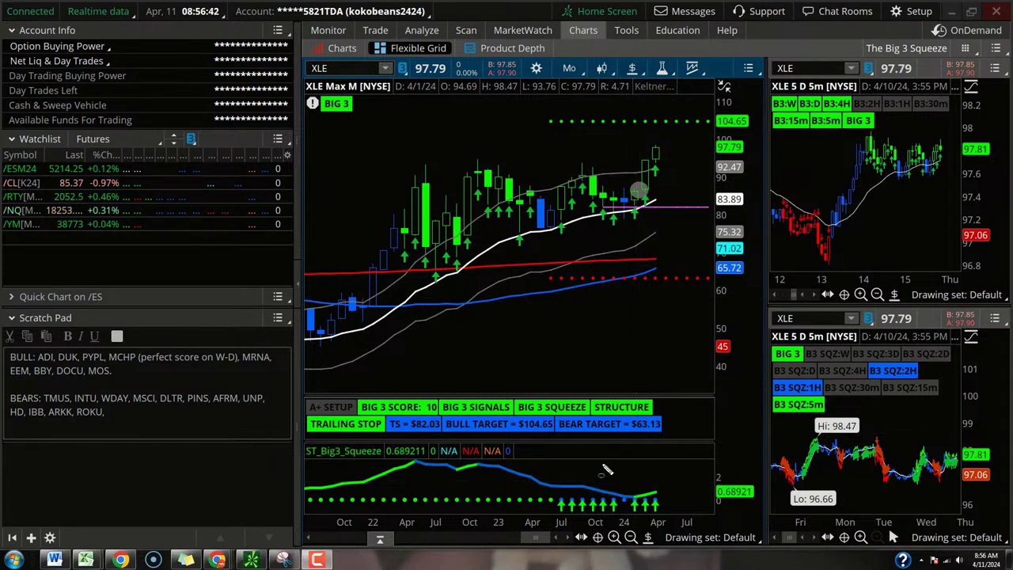
# - Circle XLE's squeeze momentum upturn, its trailing stop, structure, squeeze, signals and score labels, and the bull target line on the monthly chart
pyautogui.moveTo(590, 477); pyautogui.dragTo(701, 522)
pyautogui.moveTo(622, 492); pyautogui.dragTo(679, 497)
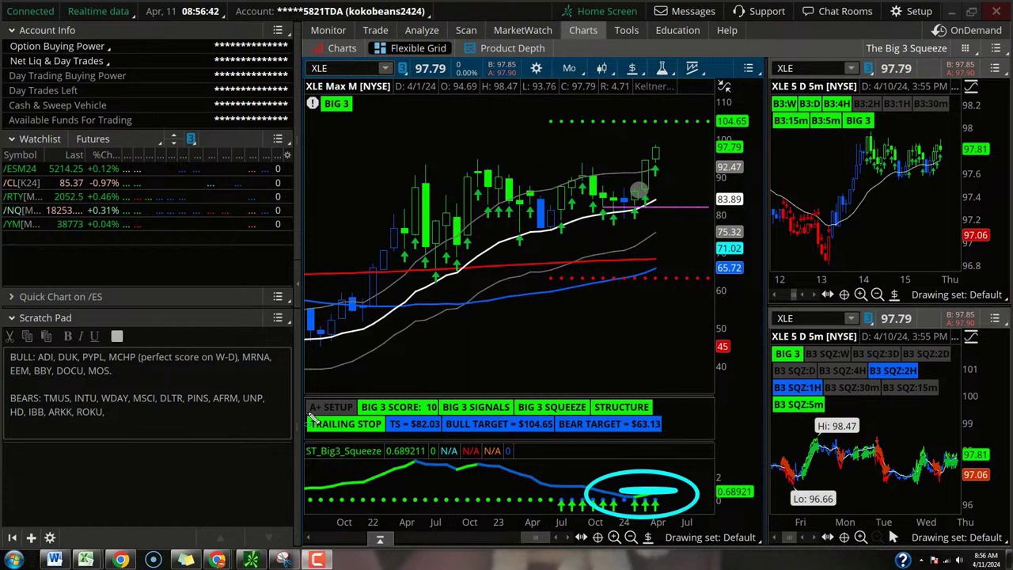
pyautogui.moveTo(313, 417); pyautogui.dragTo(408, 449)
pyautogui.moveTo(599, 377); pyautogui.dragTo(661, 435)
pyautogui.moveTo(532, 378); pyautogui.dragTo(584, 420)
pyautogui.moveTo(467, 379); pyautogui.dragTo(509, 419)
pyautogui.moveTo(406, 386); pyautogui.dragTo(447, 424)
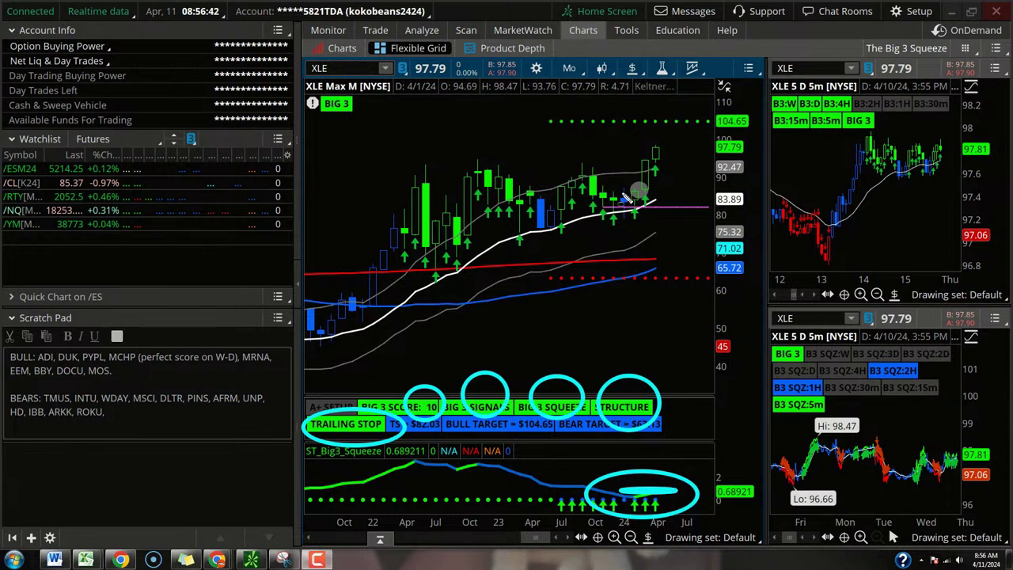
pyautogui.moveTo(644, 112); pyautogui.dragTo(672, 132)
# - Compare XLE's daily 5 Y : 1D chart with its monthly Max : M chart, ending on the monthly time frame
pyautogui.click(569, 68)
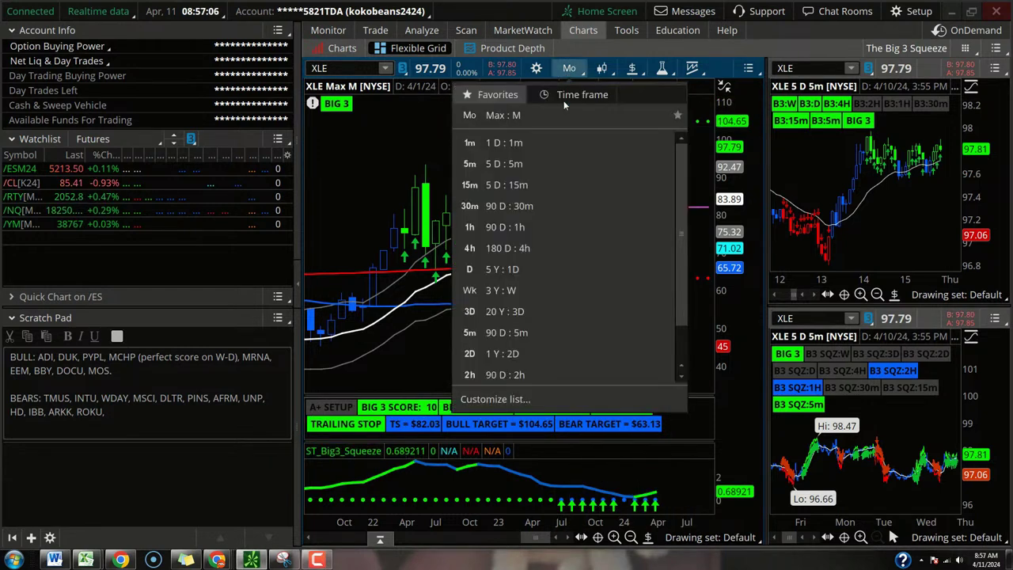
pyautogui.click(528, 270)
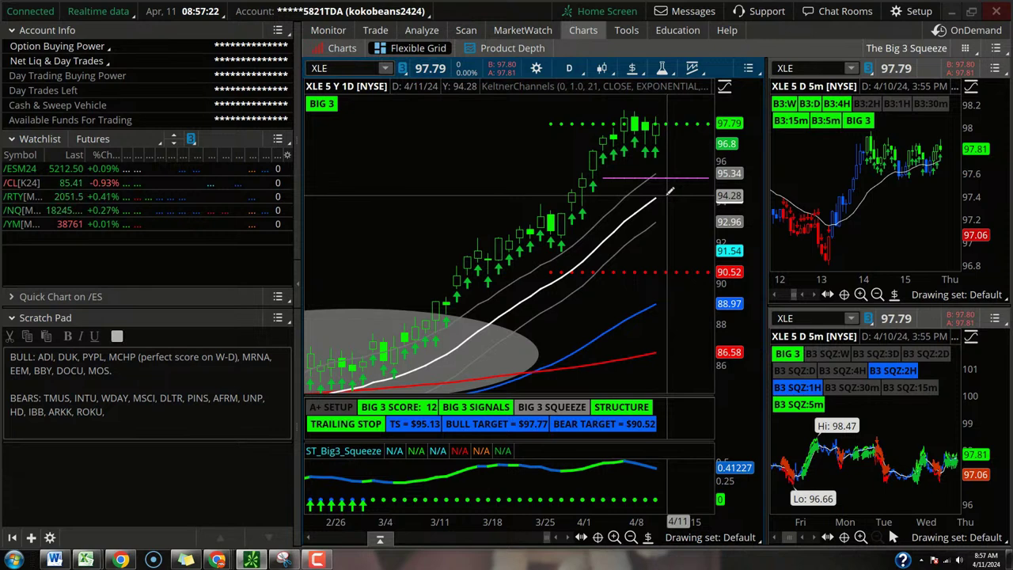
pyautogui.click(569, 68)
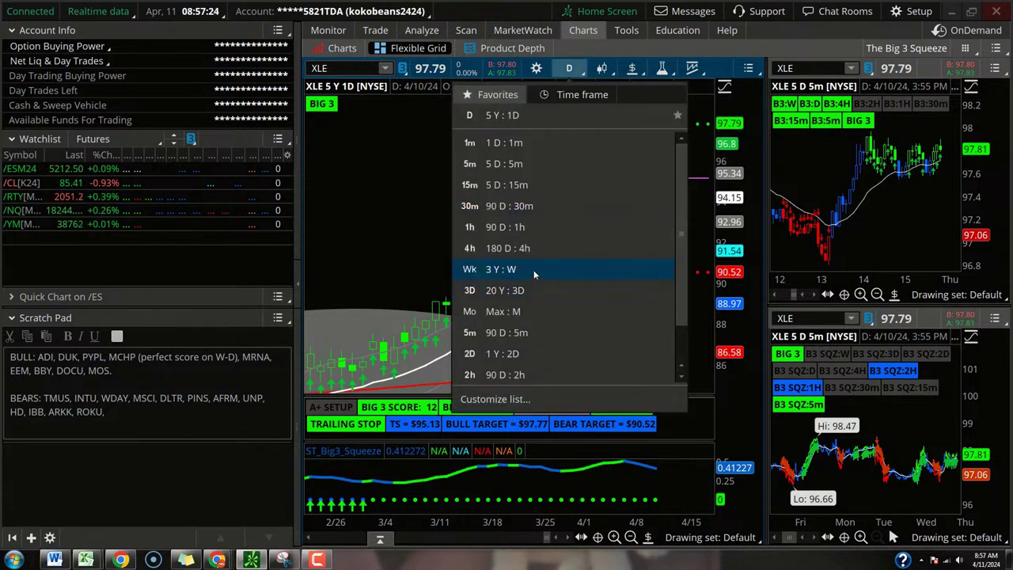
pyautogui.click(538, 316)
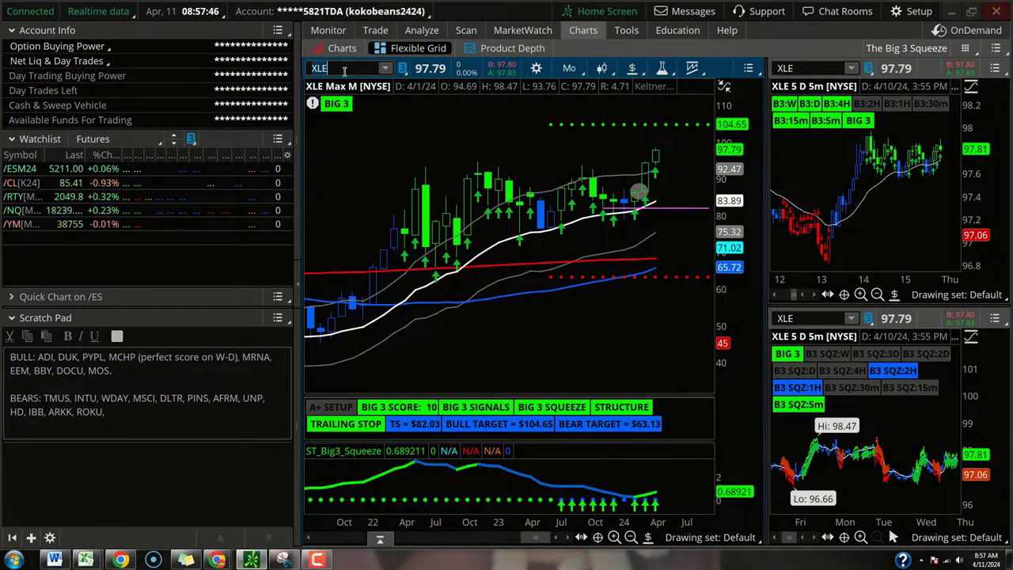
# - Load XOM followed by CVX into the monthly chart, compressing the price scale for each ticker
pyautogui.press('Return')
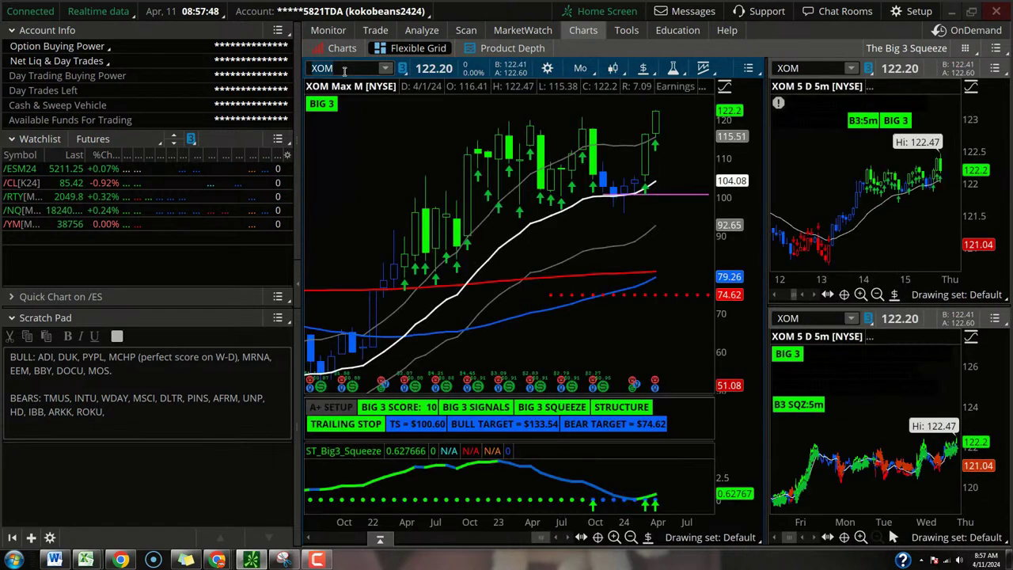
pyautogui.moveTo(732, 190); pyautogui.dragTo(742, 245)
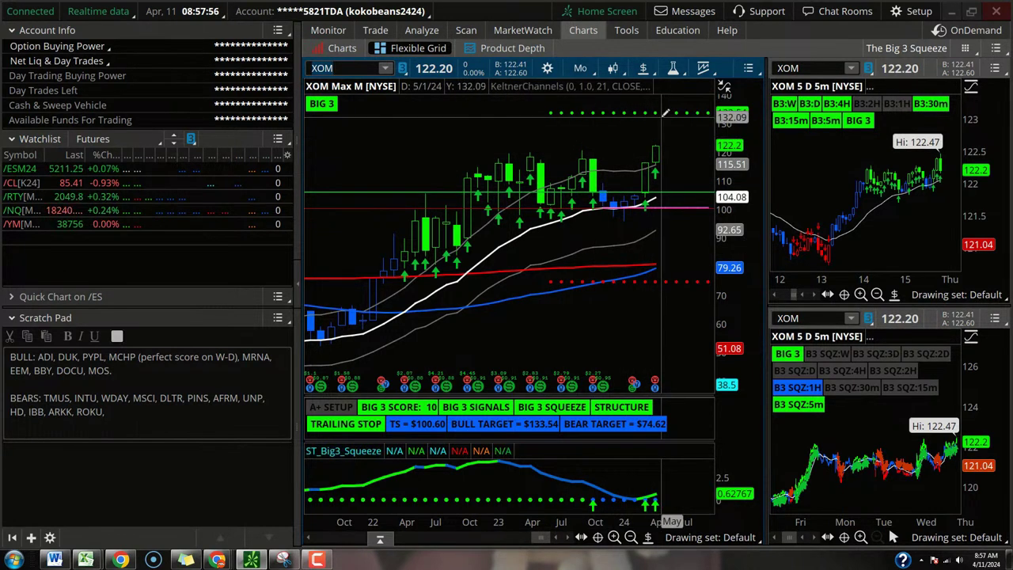
pyautogui.write('CVX')
pyautogui.press('Return')
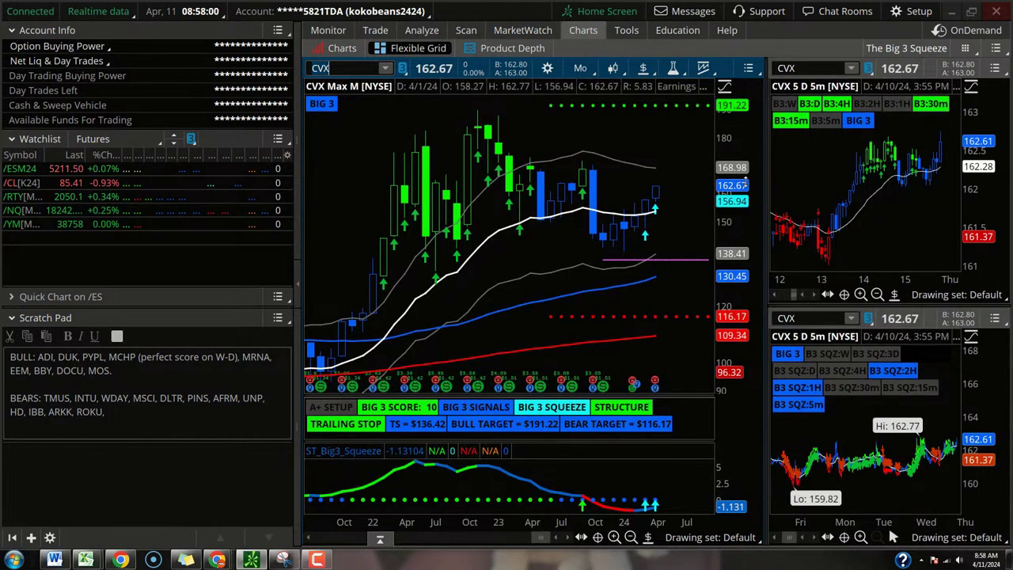
pyautogui.moveTo(738, 186); pyautogui.dragTo(739, 216)
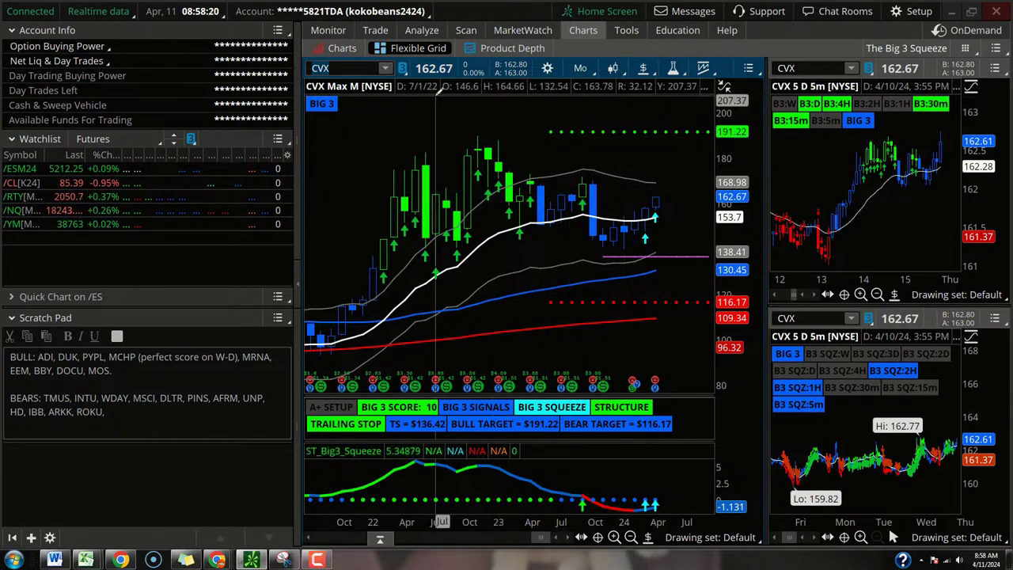
# - Load EOG followed by OXY into the monthly chart and compress OXY's price scale around the bull target
pyautogui.write('EOG')
pyautogui.press('Return')
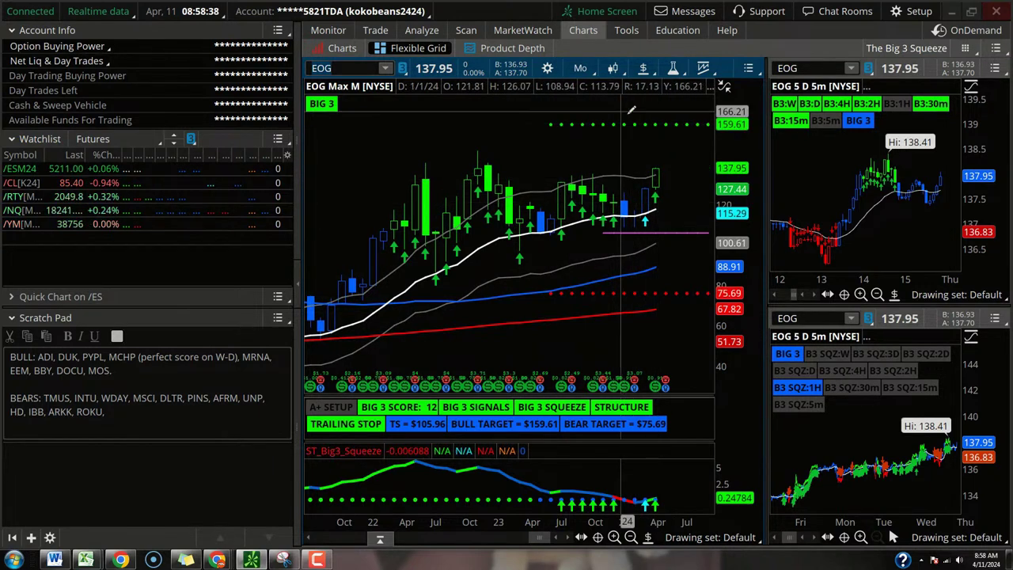
pyautogui.click(341, 68)
pyautogui.write('OXY')
pyautogui.press('Return')
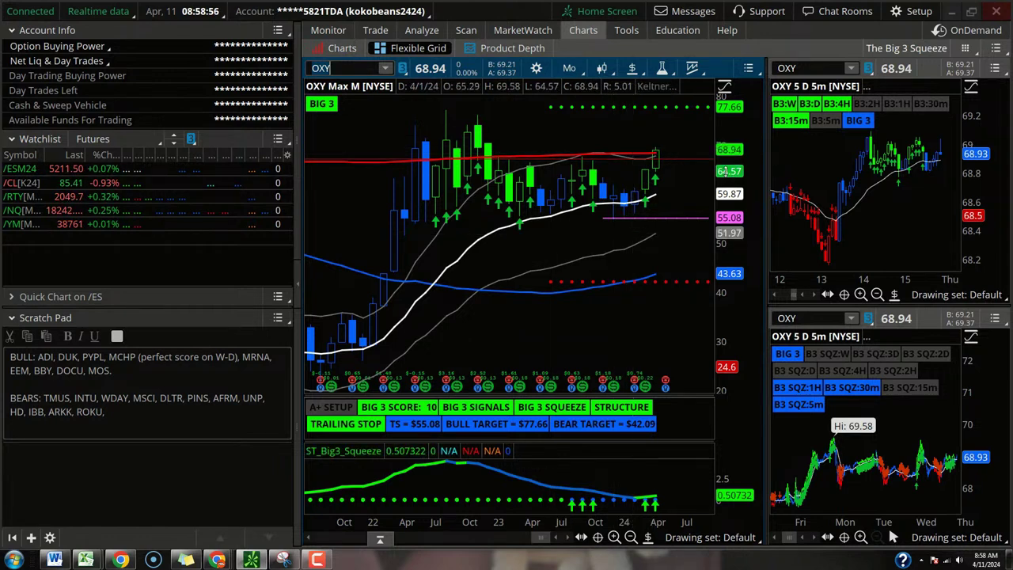
pyautogui.moveTo(735, 168); pyautogui.dragTo(740, 182)
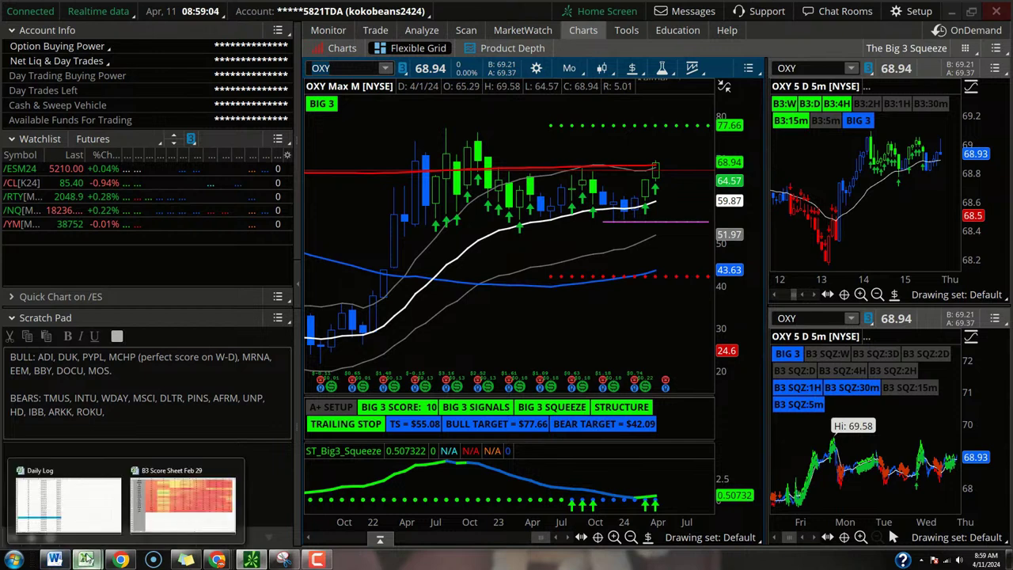
# - Recheck the top-ranked tickers in the B3 Score Sheet Feb 29 workbook and return to the thinkorswim charts
pyautogui.click(195, 507)
pyautogui.scroll(12, 340, 298)
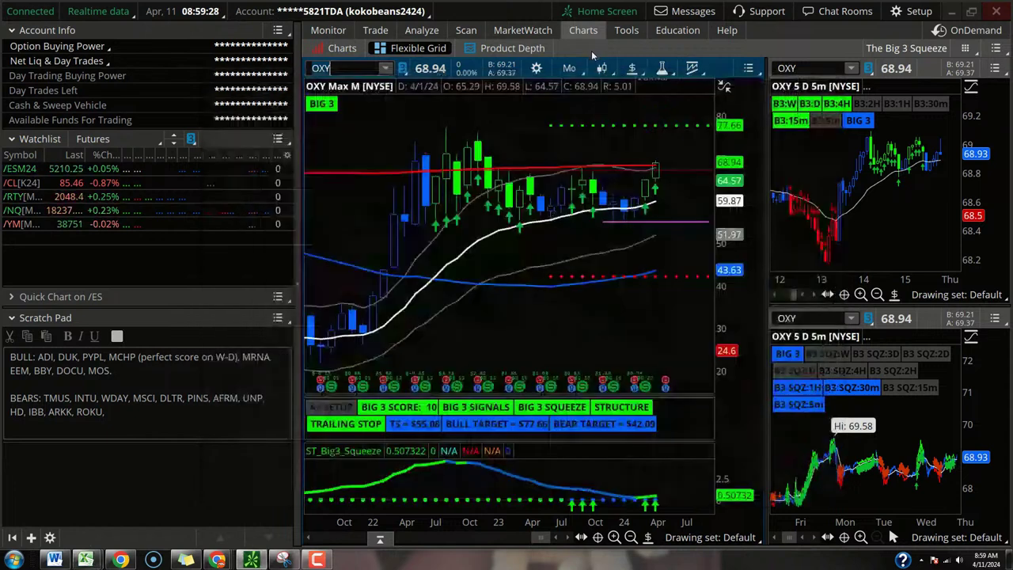
pyautogui.click(593, 52)
# - Set the main chart to the daily 5 Y : 1D time frame and load SBUX in place of OXY
pyautogui.click(569, 69)
pyautogui.click(537, 269)
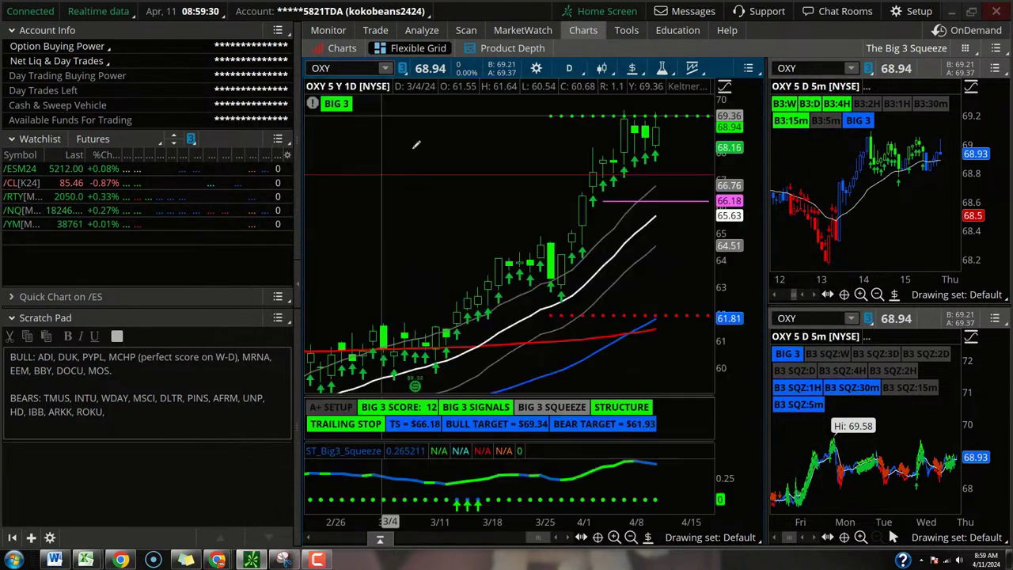
pyautogui.click(348, 70)
pyautogui.press('Return')
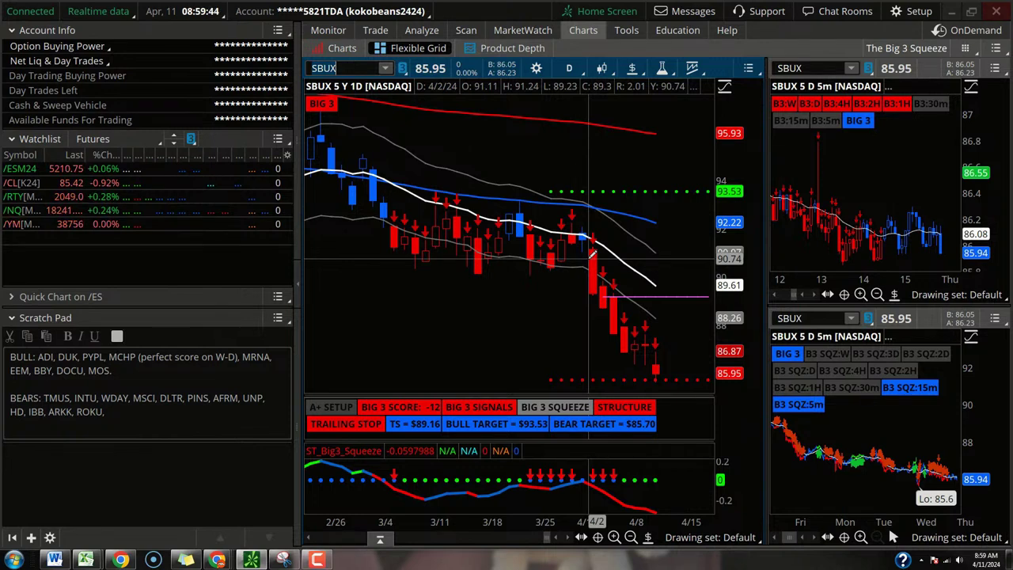
# - Compress the price scale of the SBUX daily chart and mark the latest candles near the bear target
pyautogui.moveTo(723, 255); pyautogui.dragTo(726, 292)
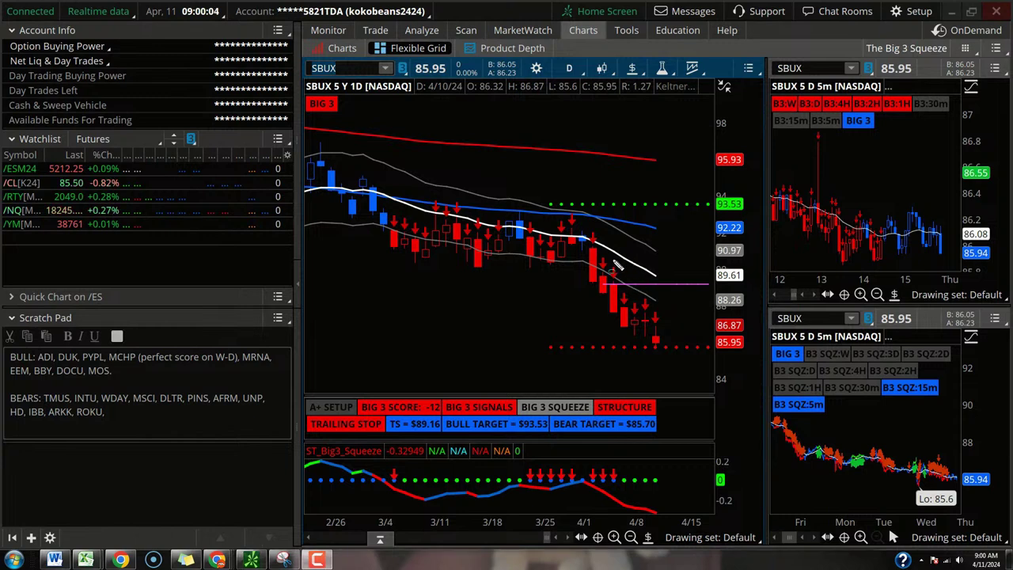
pyautogui.moveTo(575, 250); pyautogui.dragTo(595, 266)
pyautogui.moveTo(619, 331); pyautogui.dragTo(679, 364)
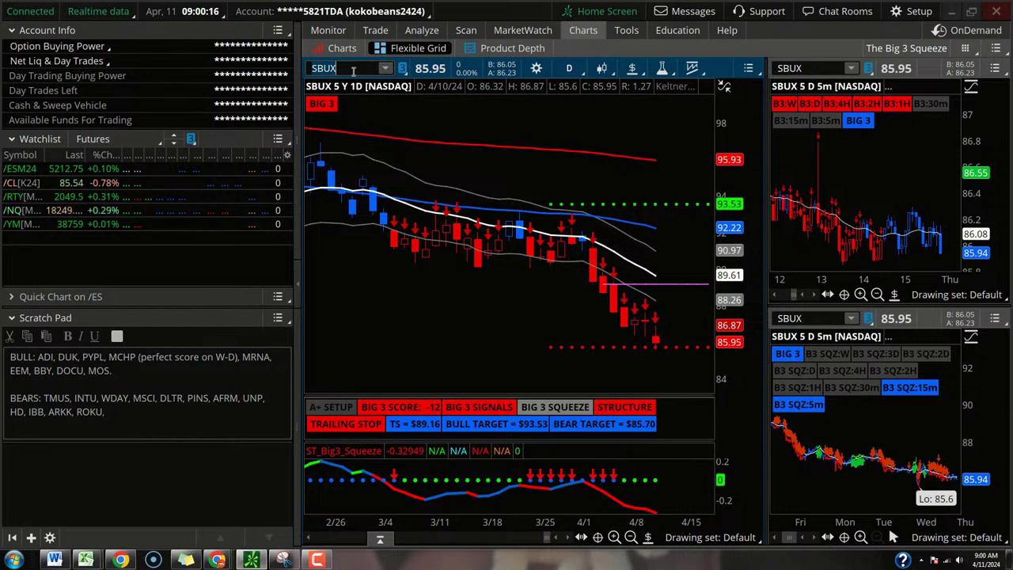
# - Load TMUS followed by QQQ into the daily chart, compressing the price scale for each ticker
pyautogui.write('TMUS')
pyautogui.press('Return')
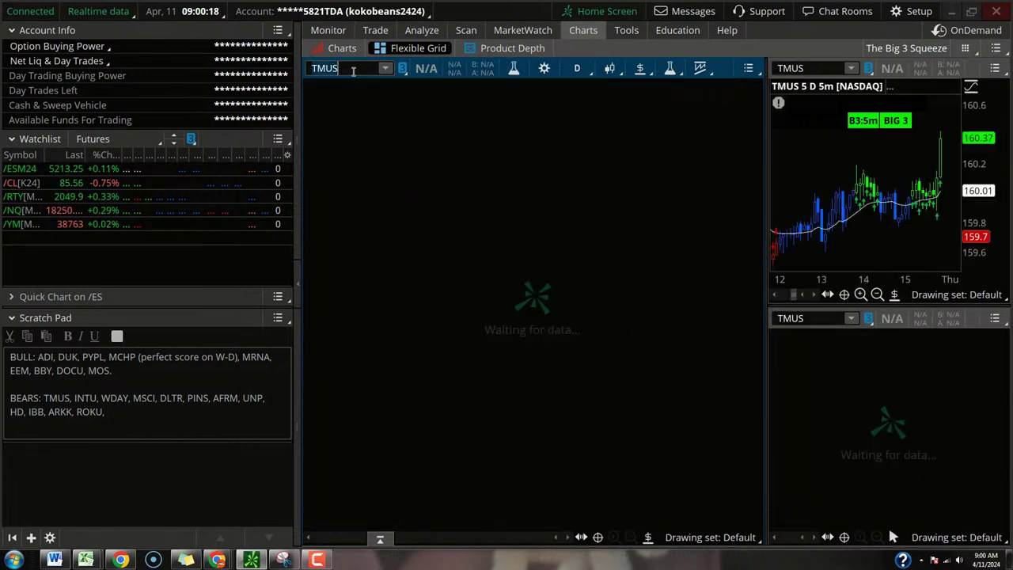
pyautogui.moveTo(737, 234); pyautogui.dragTo(724, 362)
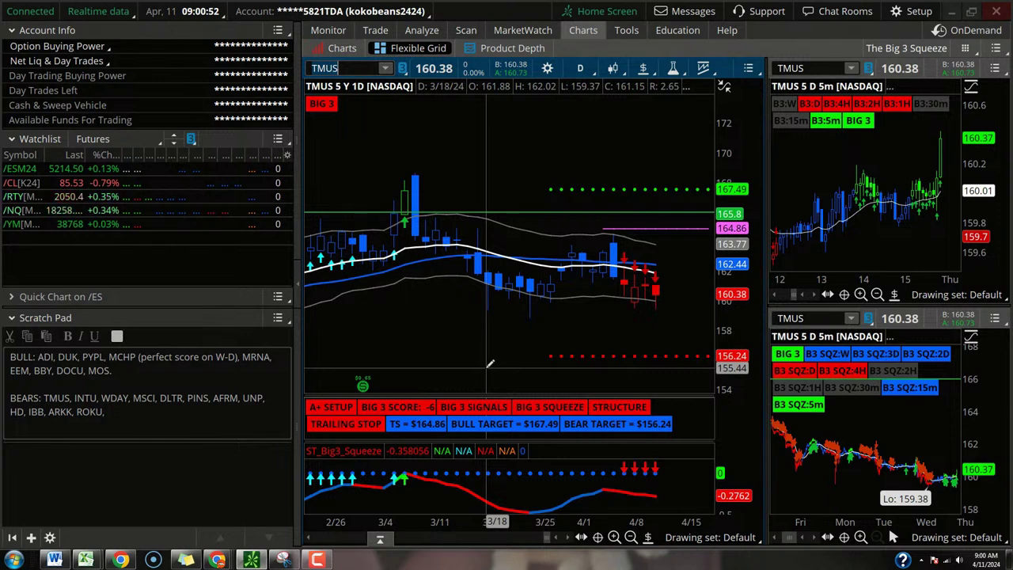
pyautogui.press('Return')
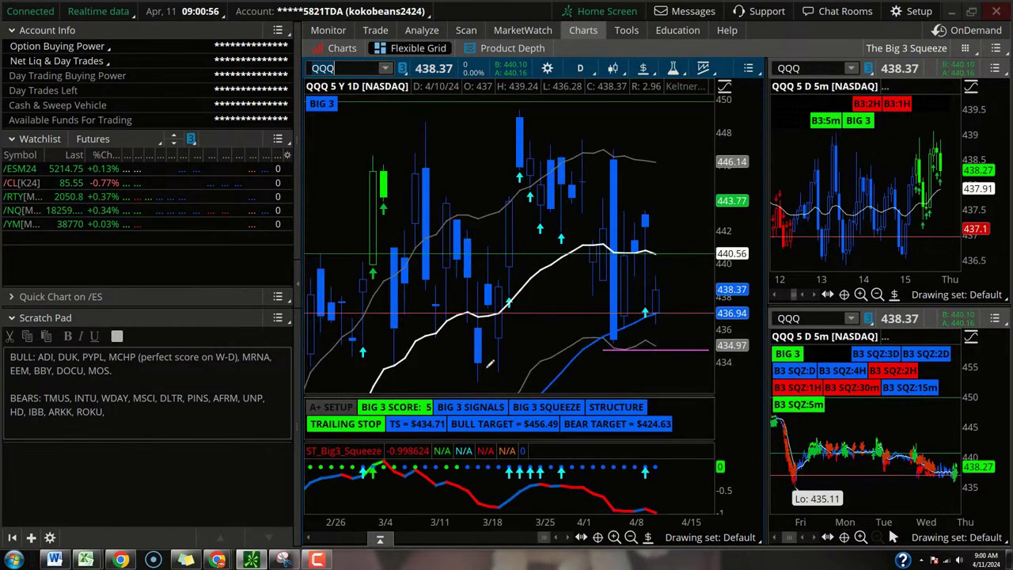
pyautogui.moveTo(731, 285); pyautogui.dragTo(732, 341)
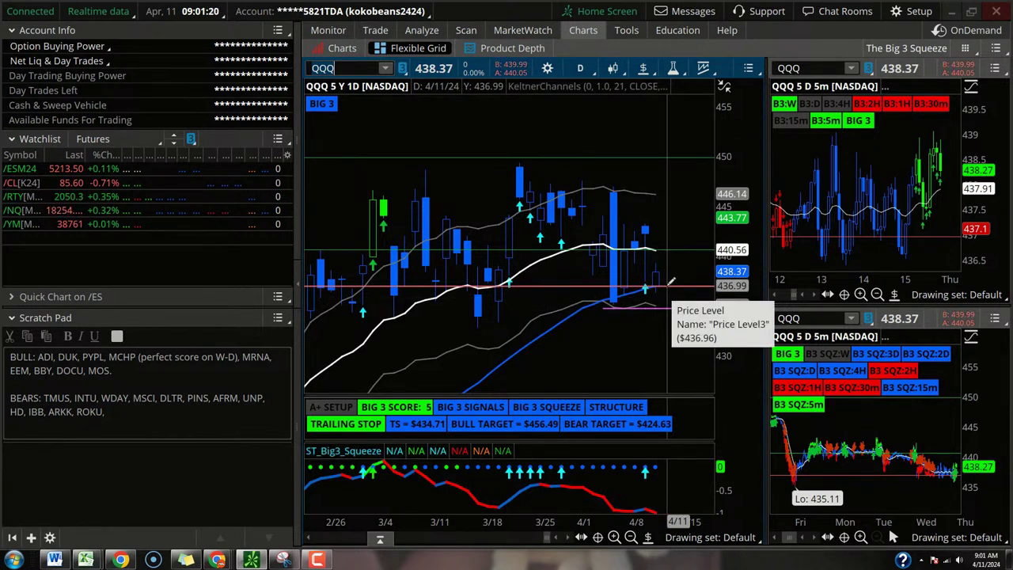
# - Load ARKK into the daily chart in place of QQQ and compress its price scale
pyautogui.click(346, 70)
pyautogui.write('ARKK')
pyautogui.press('Return')
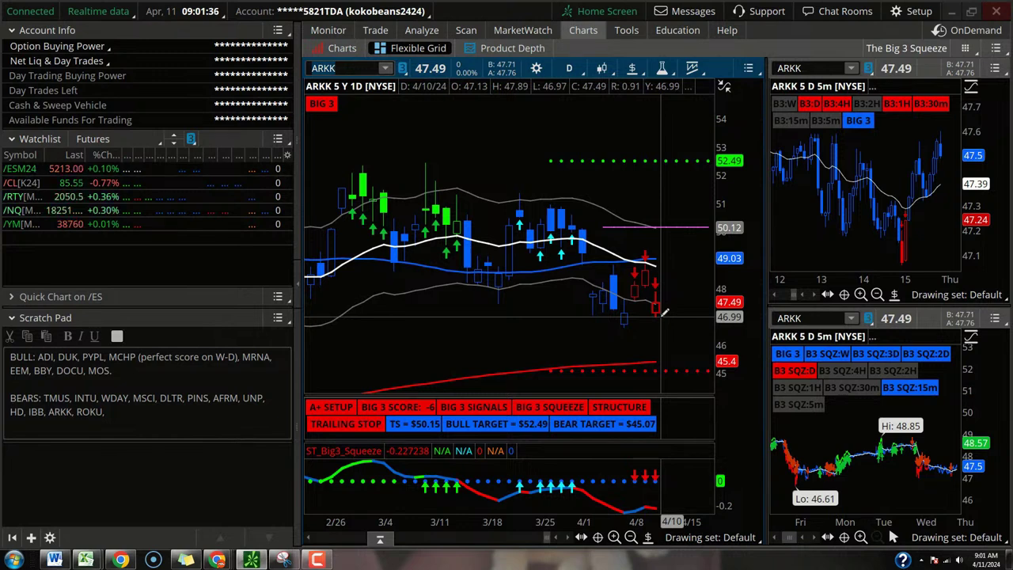
pyautogui.moveTo(728, 313); pyautogui.dragTo(728, 280)
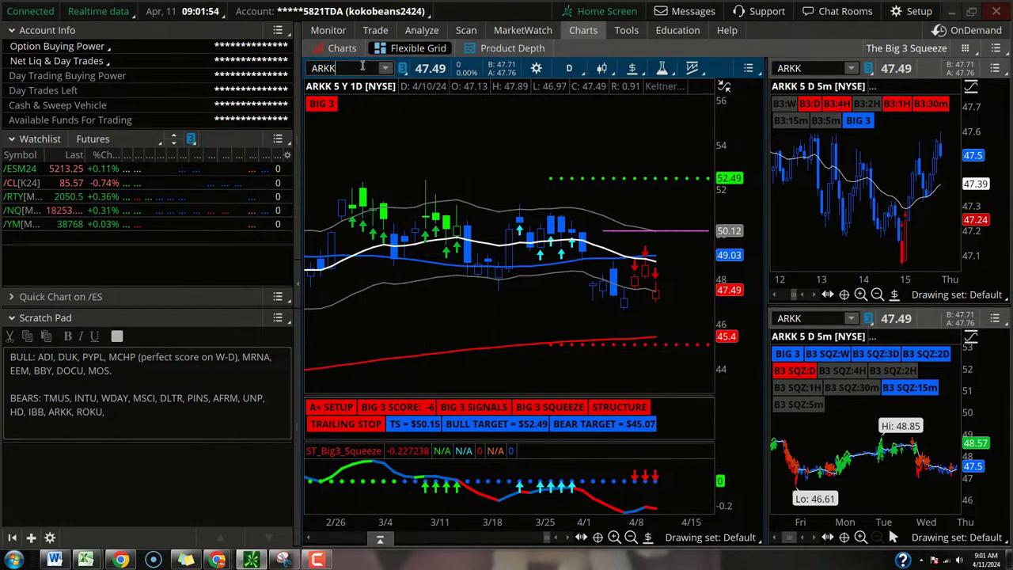
# - Load HD followed by PINS into the daily chart
pyautogui.click(362, 67)
pyautogui.write('HD')
pyautogui.press('Return')
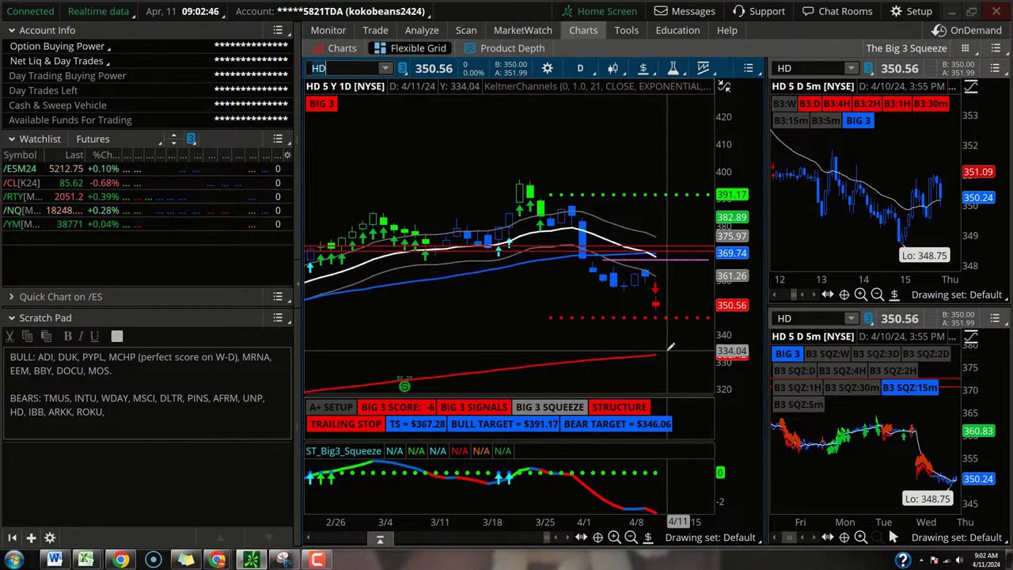
pyautogui.write('HD')
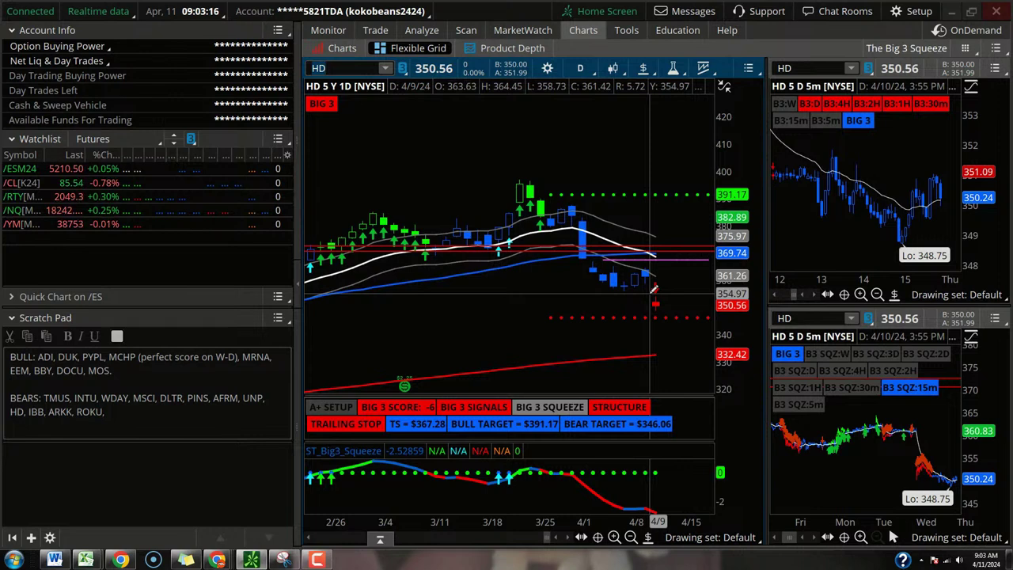
pyautogui.press('Return')
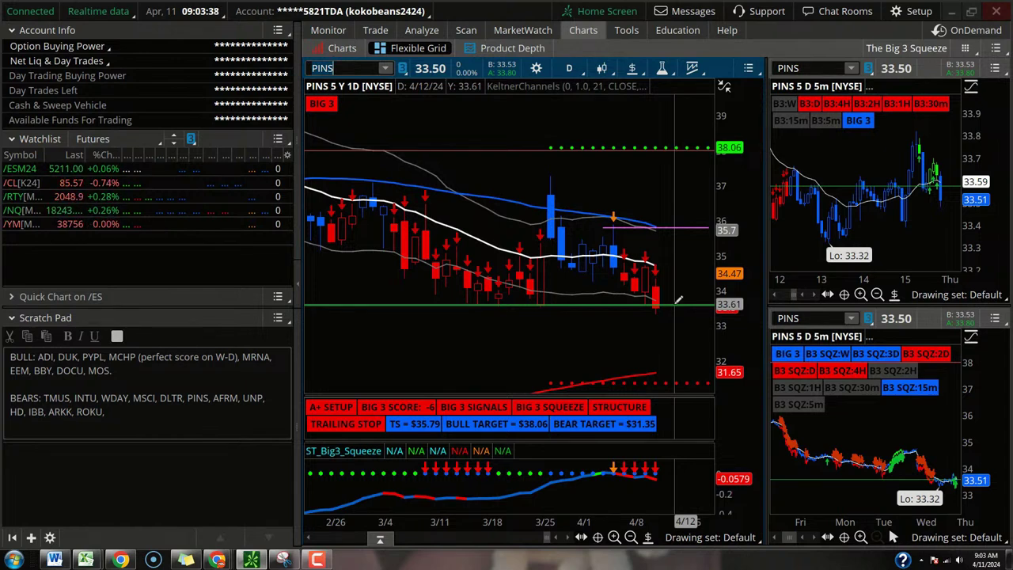
# - Load the Nasdaq futures symbol /NQ into the daily chart in place of PINS
pyautogui.write('N')
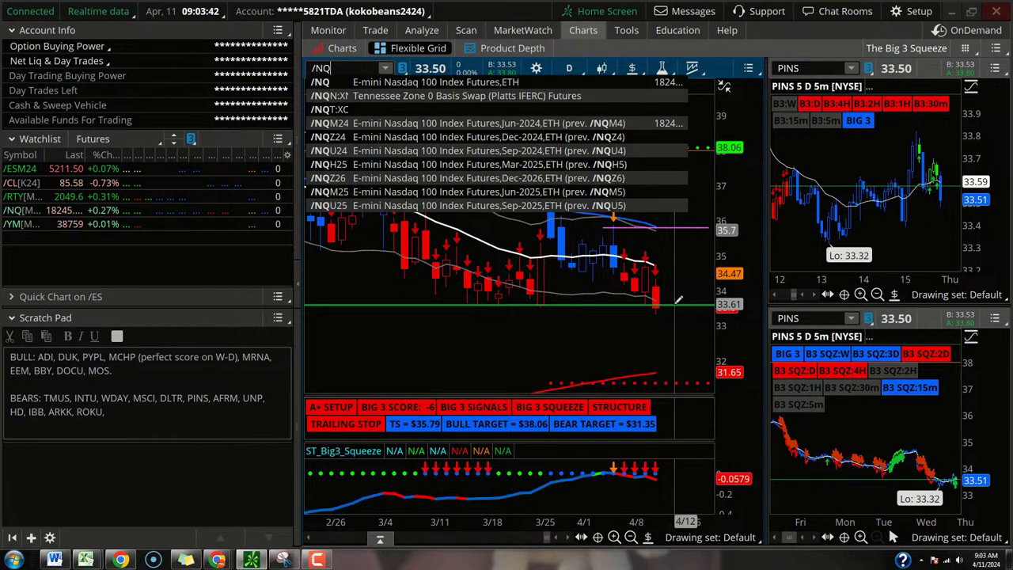
pyautogui.write('Q')
pyautogui.press('Return')
pyautogui.press('Escape')
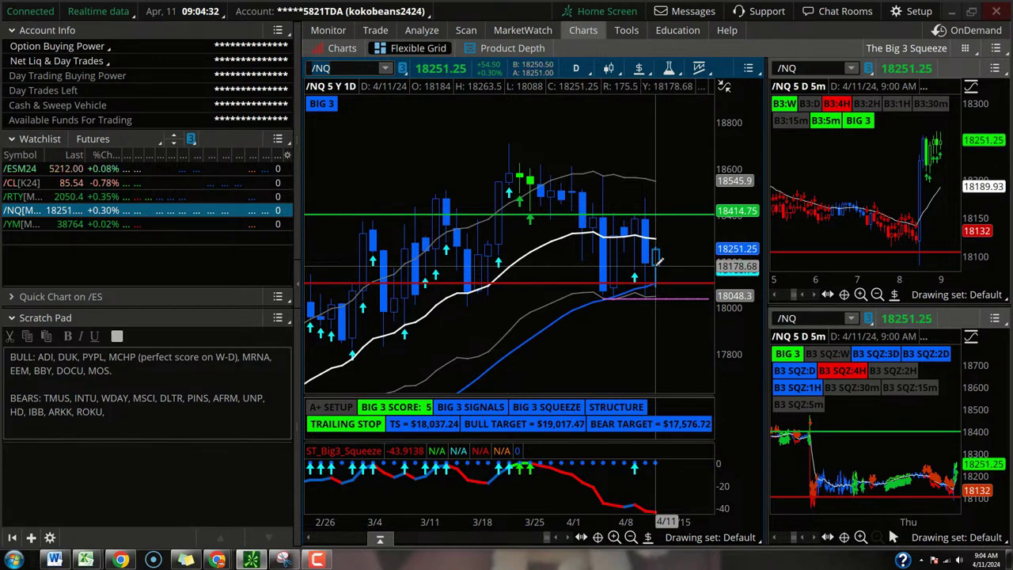
# - Compare /NQ's signals on the 180 D : 4h and 5 Y : 1D time frames, ending on the daily chart
pyautogui.click(575, 69)
pyautogui.click(535, 249)
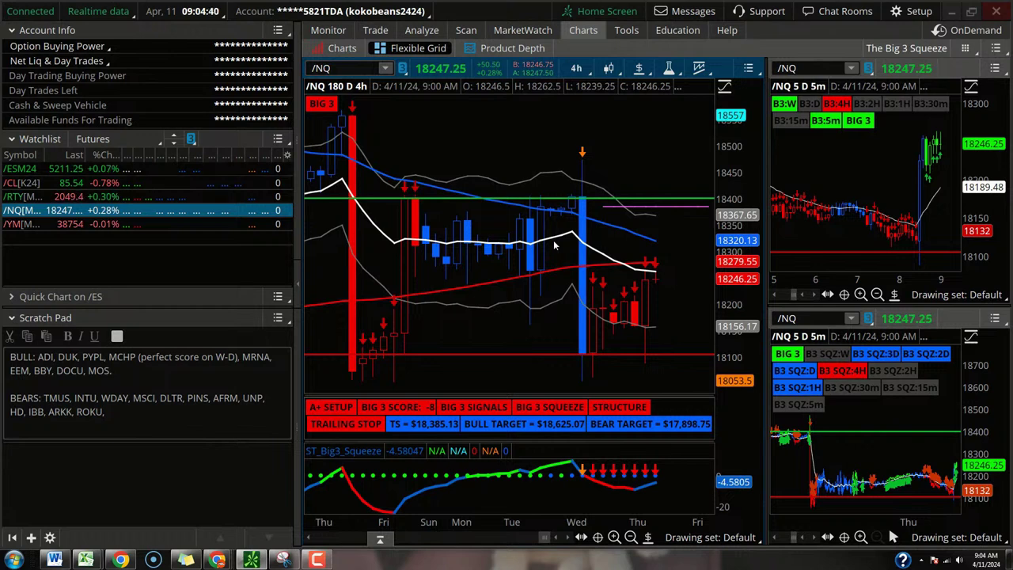
pyautogui.moveTo(746, 229); pyautogui.dragTo(746, 261)
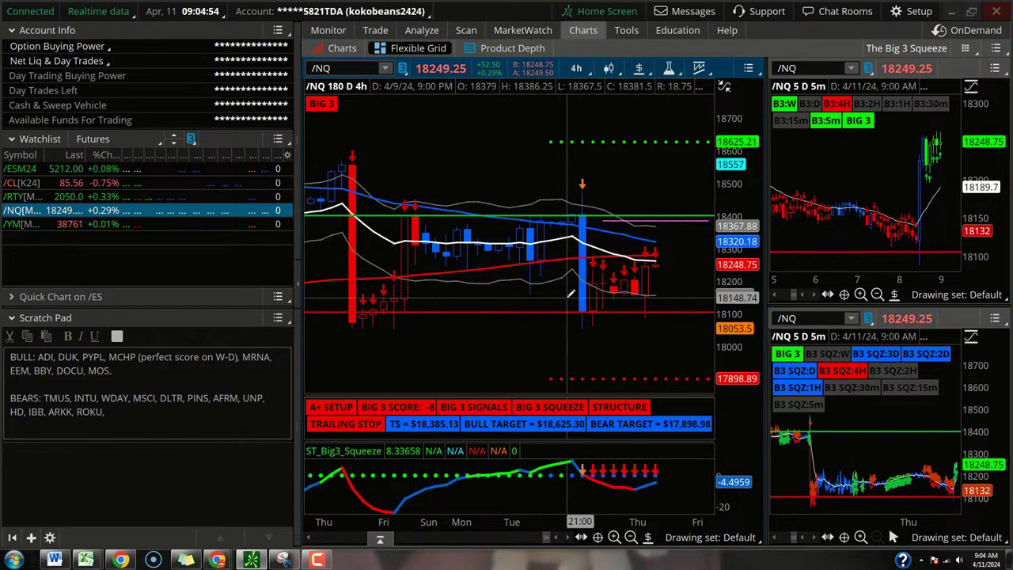
pyautogui.click(576, 68)
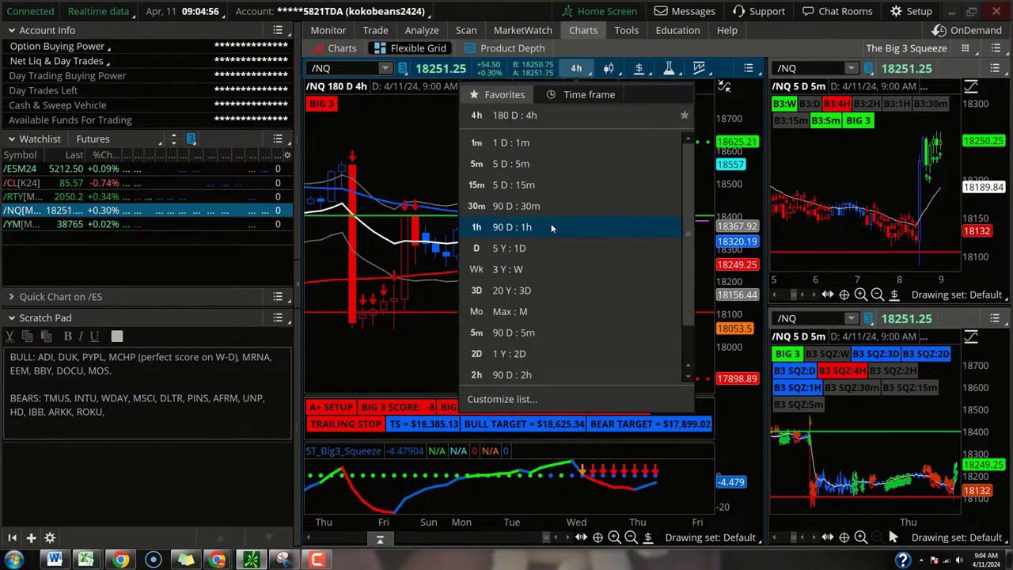
pyautogui.click(543, 250)
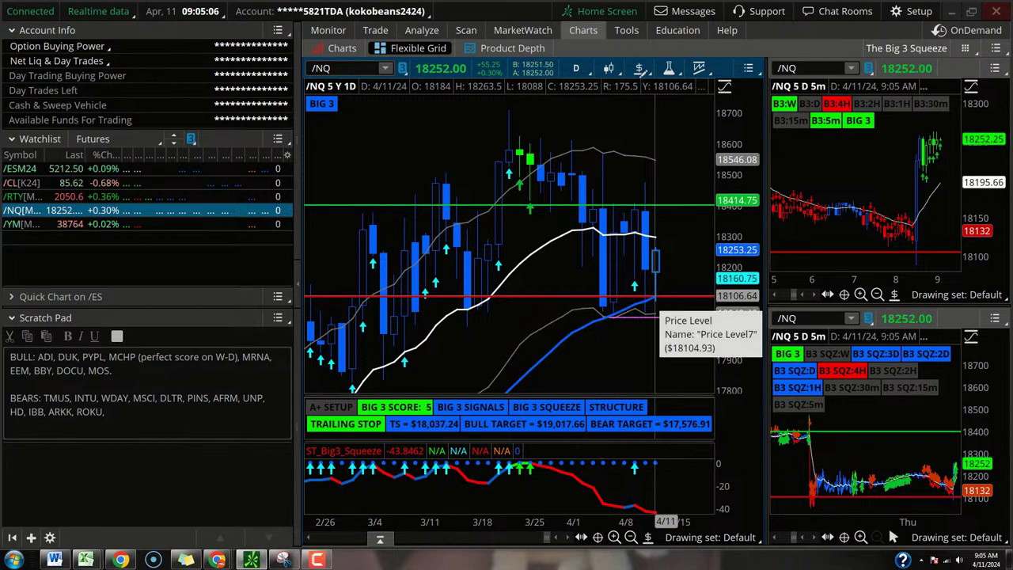
pyautogui.click(575, 68)
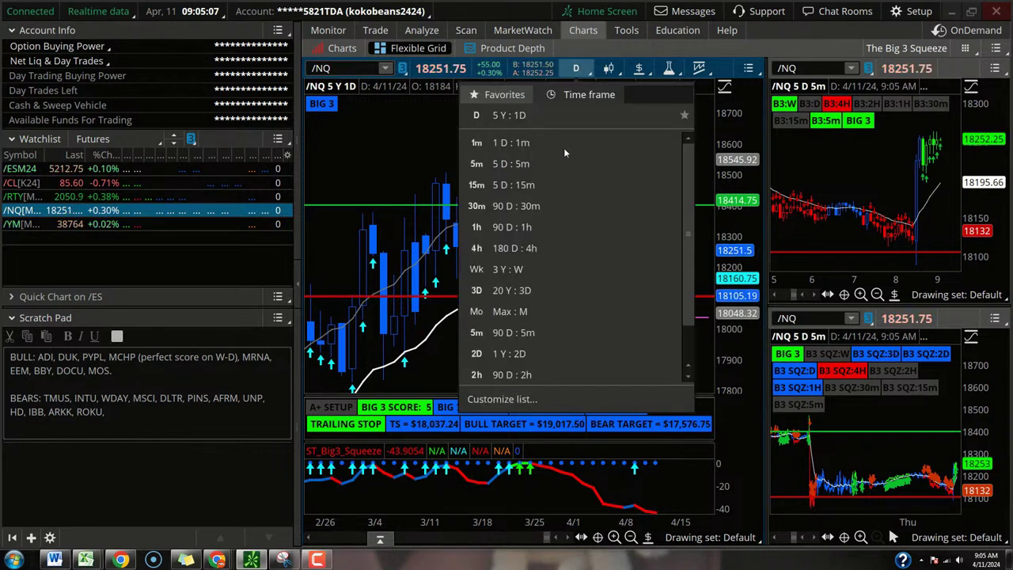
pyautogui.click(542, 248)
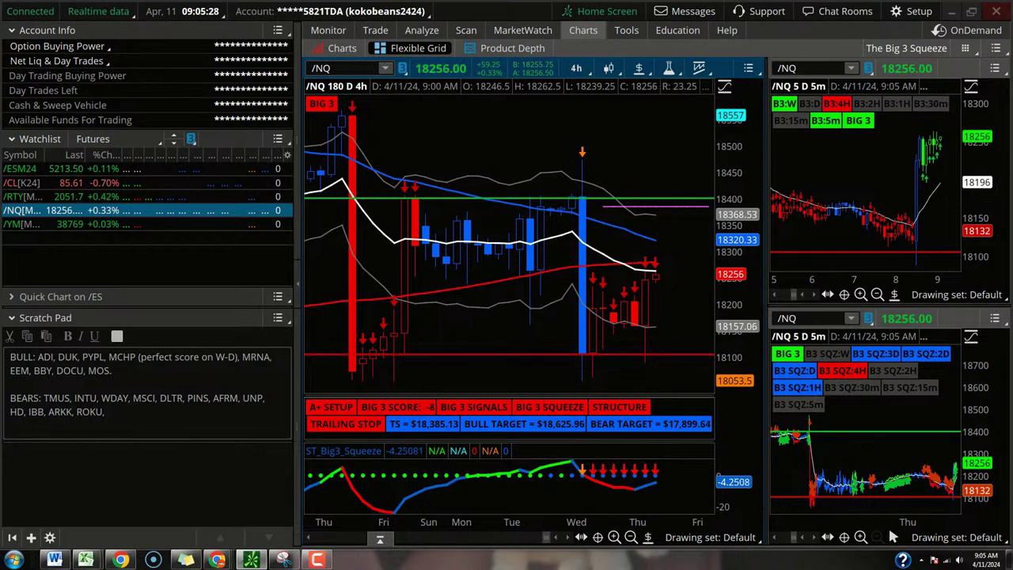
pyautogui.click(579, 70)
pyautogui.click(499, 247)
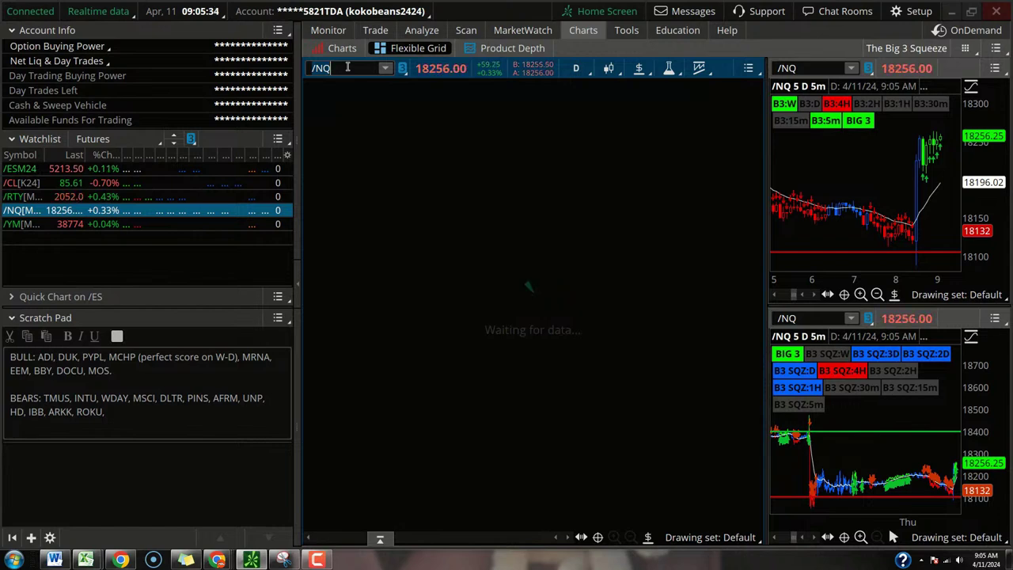
# - Load NVDA followed by MCHP into the daily chart
pyautogui.click(347, 67)
pyautogui.write('NVDA')
pyautogui.press('Return')
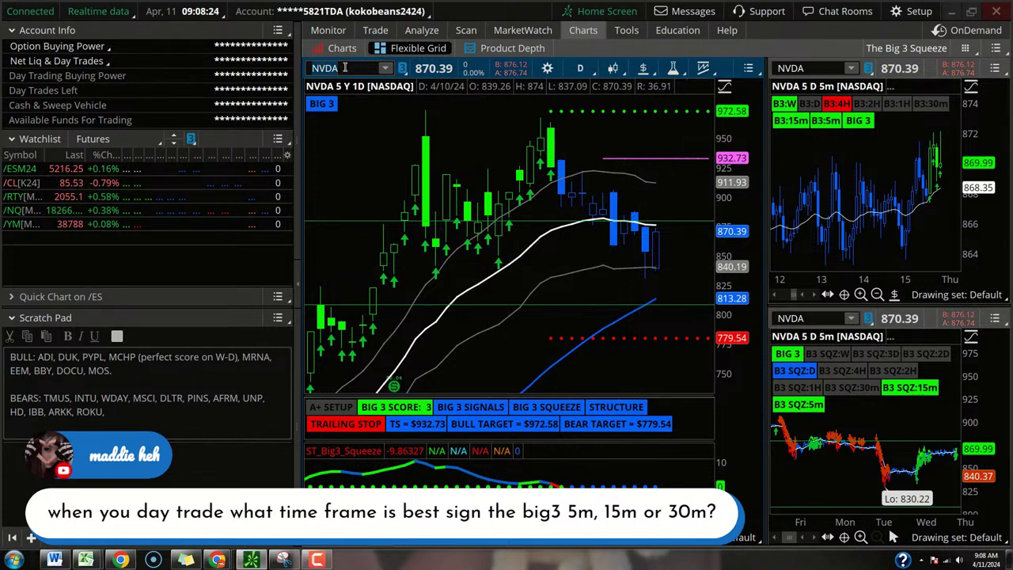
pyautogui.click(345, 68)
pyautogui.write('MCHP')
pyautogui.press('Return')
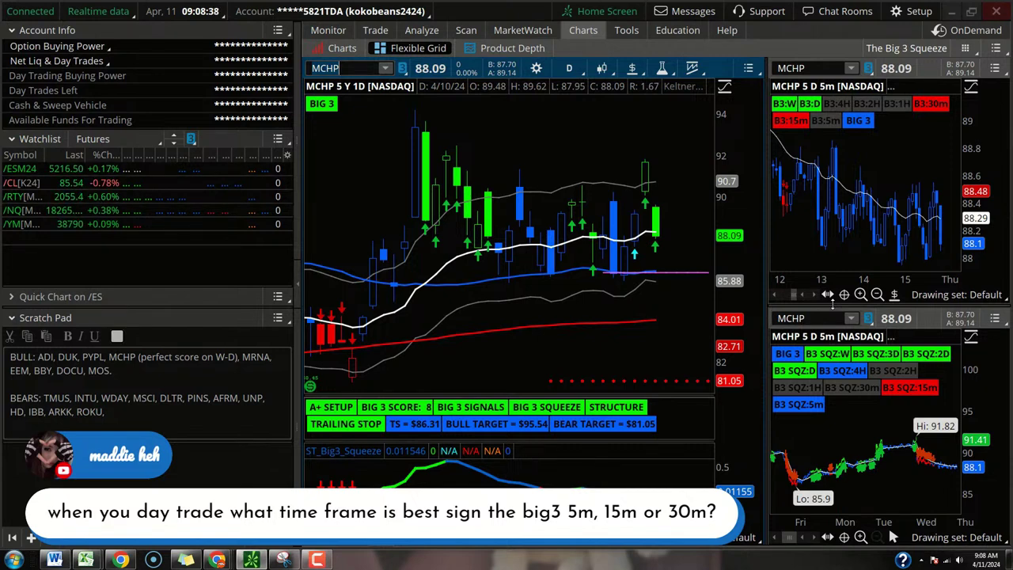
# - Load AMZN into the charts and circle its B3:15m, B3:2H, B3:4H, B3:D and B3:W signal labels
pyautogui.write('AMZN')
pyautogui.press('Return')
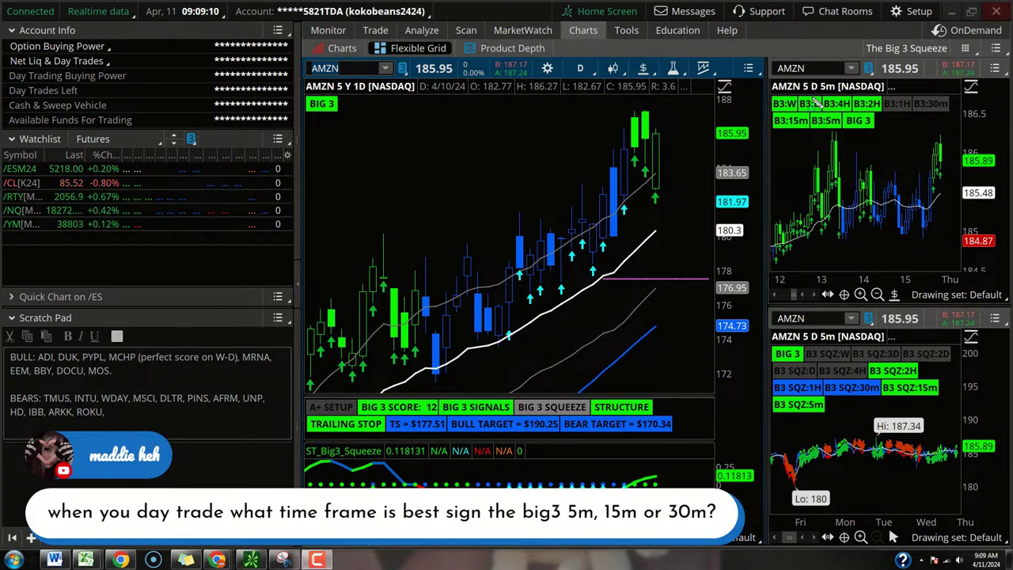
pyautogui.click(785, 119)
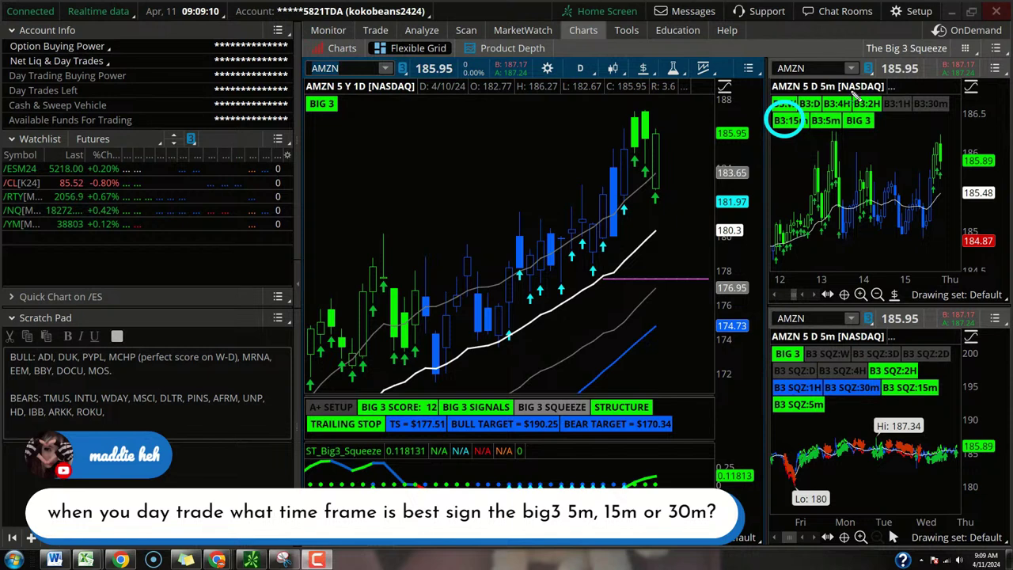
pyautogui.click(865, 103)
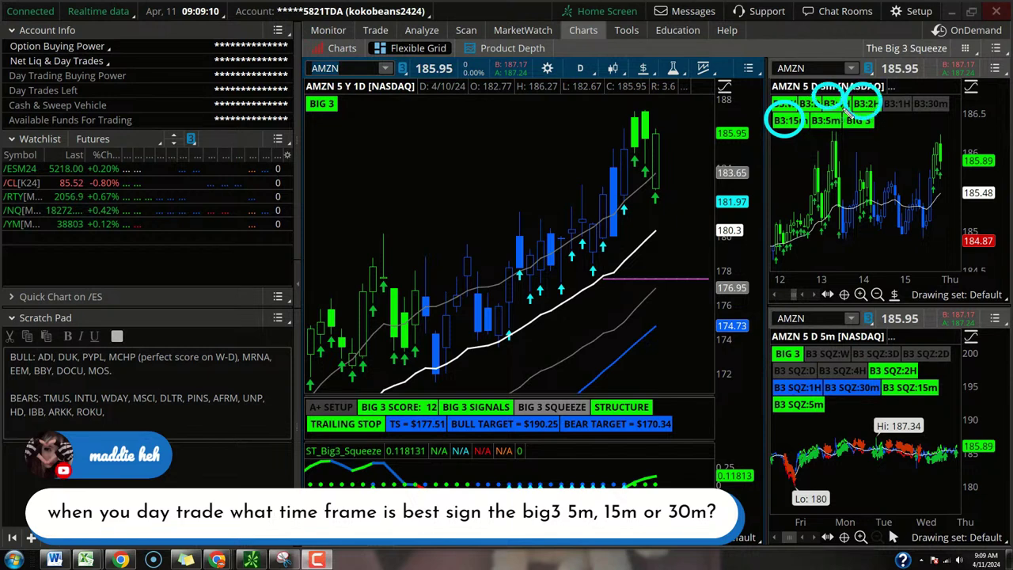
pyautogui.click(812, 101)
pyautogui.click(790, 102)
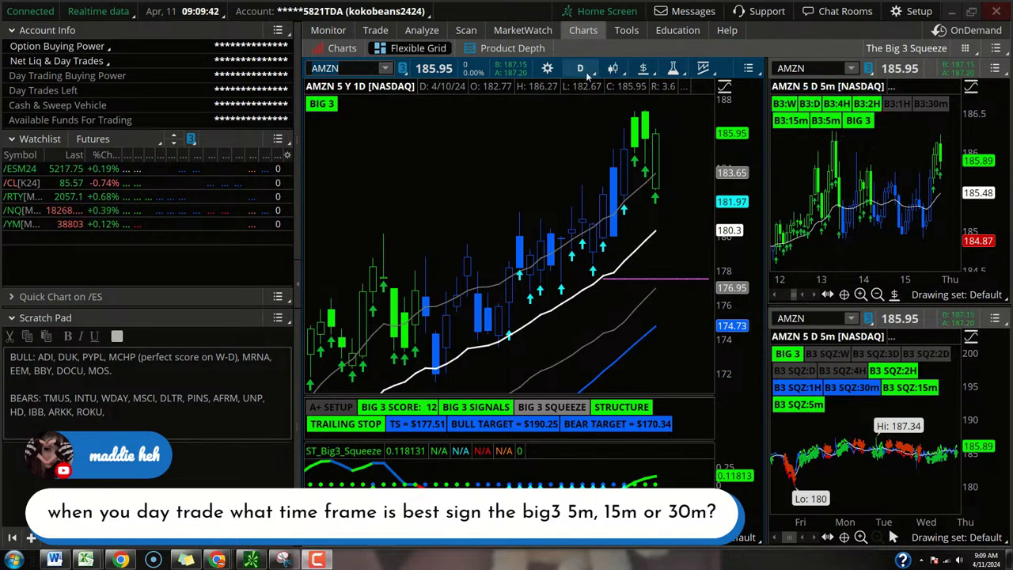
# - View AMZN on the 5 D : 5m time frame with a compressed price scale, and return to 5 Y : 1D
pyautogui.click(584, 70)
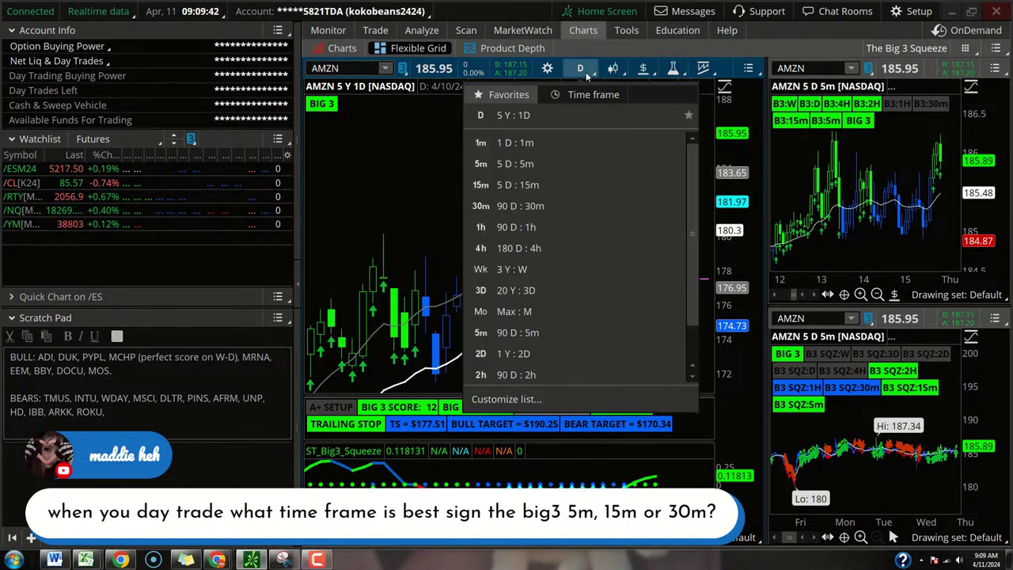
pyautogui.click(518, 164)
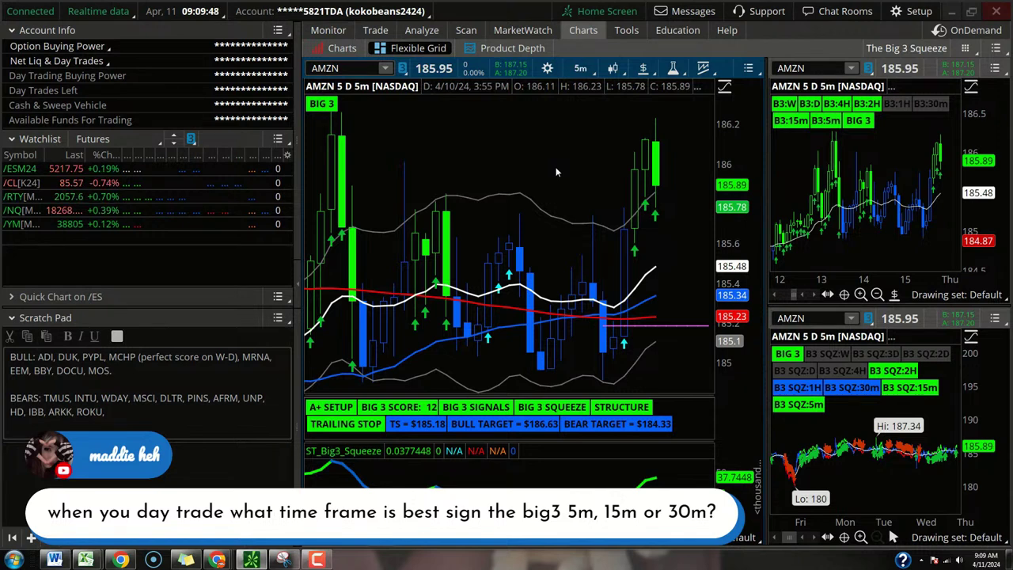
pyautogui.moveTo(734, 203); pyautogui.dragTo(739, 338)
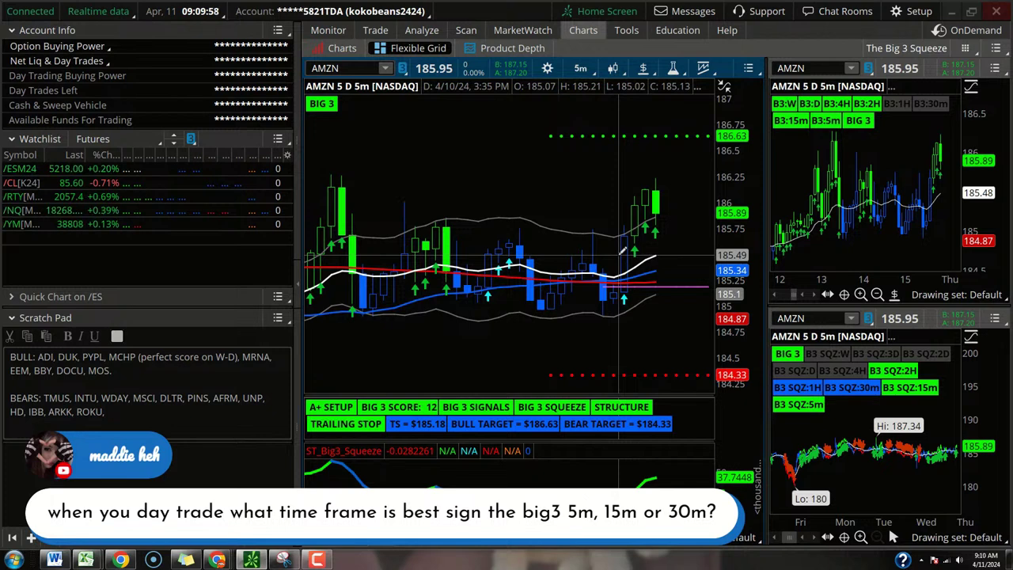
pyautogui.click(580, 68)
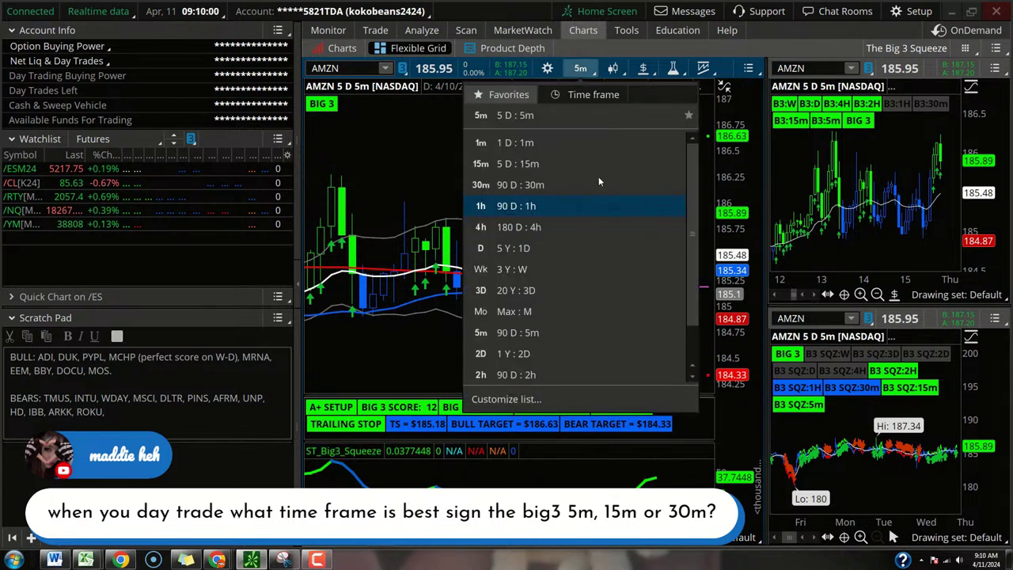
pyautogui.click(543, 249)
# - Load SBUX into the daily chart in place of AMZN
pyautogui.click(344, 68)
pyautogui.write('SBUX')
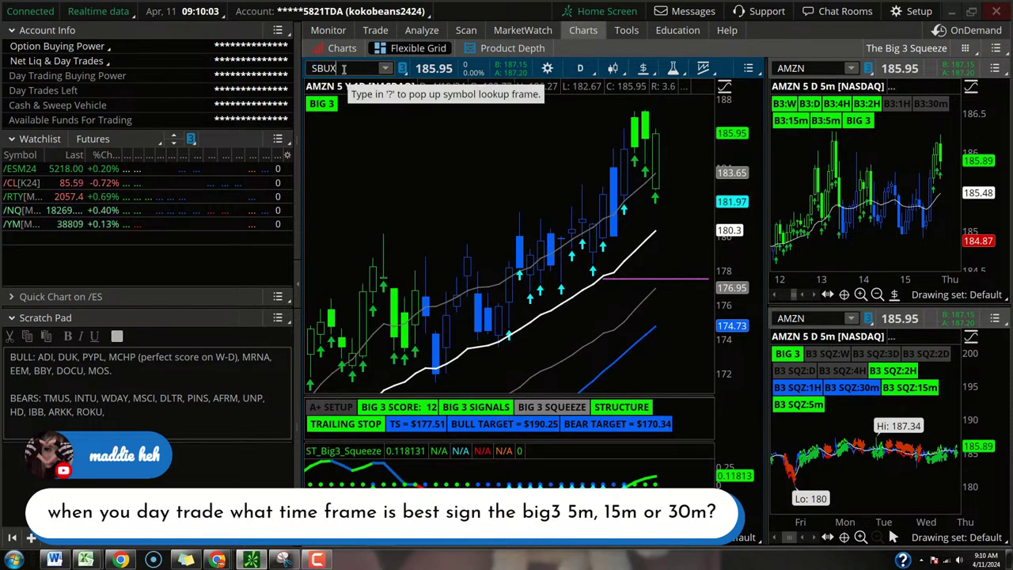
pyautogui.press('Return')
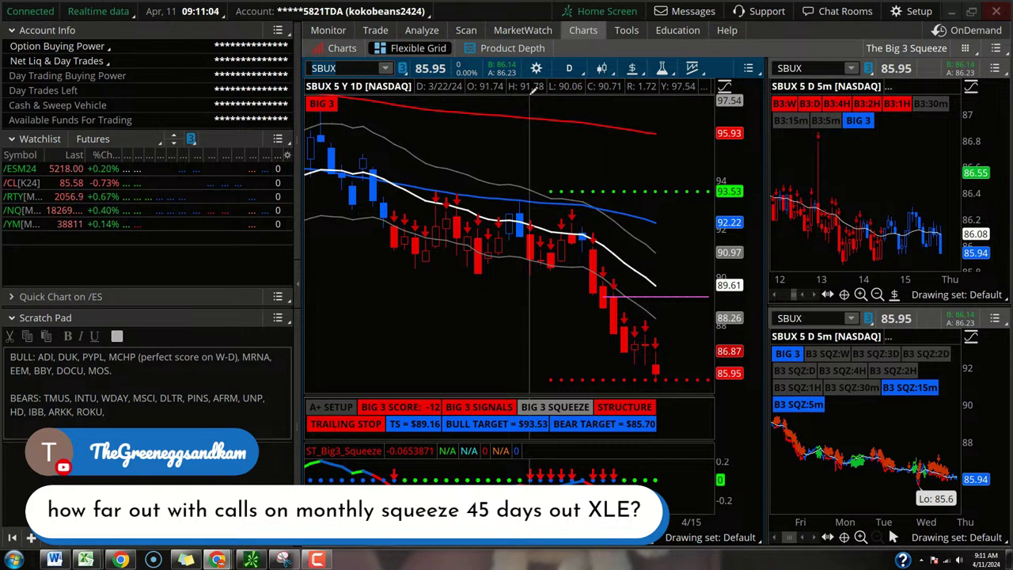
# - Load XLE into the charts and view it on the Max : M time frame with a compressed price scale
pyautogui.click(358, 71)
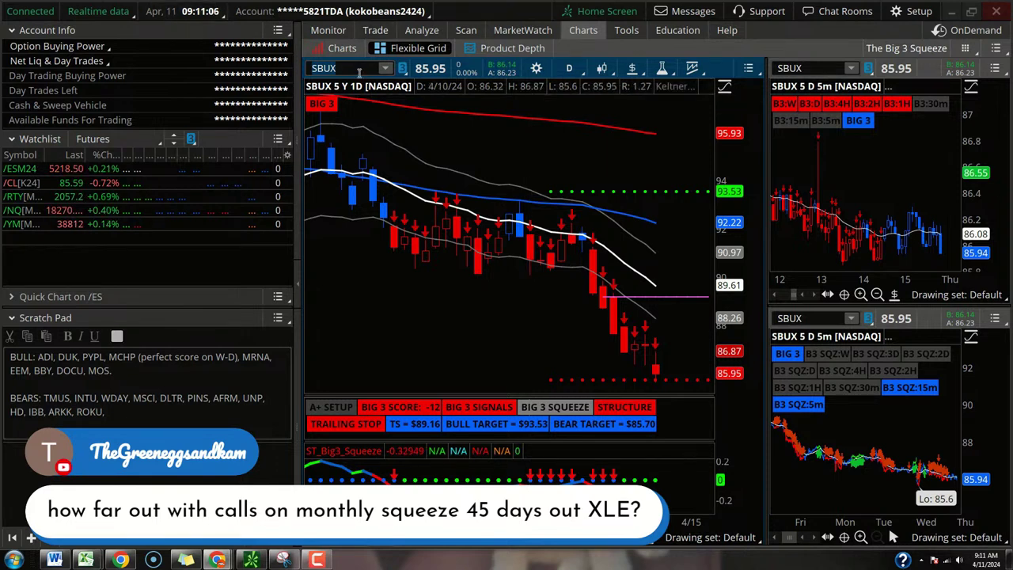
pyautogui.write('XLE')
pyautogui.press('Return')
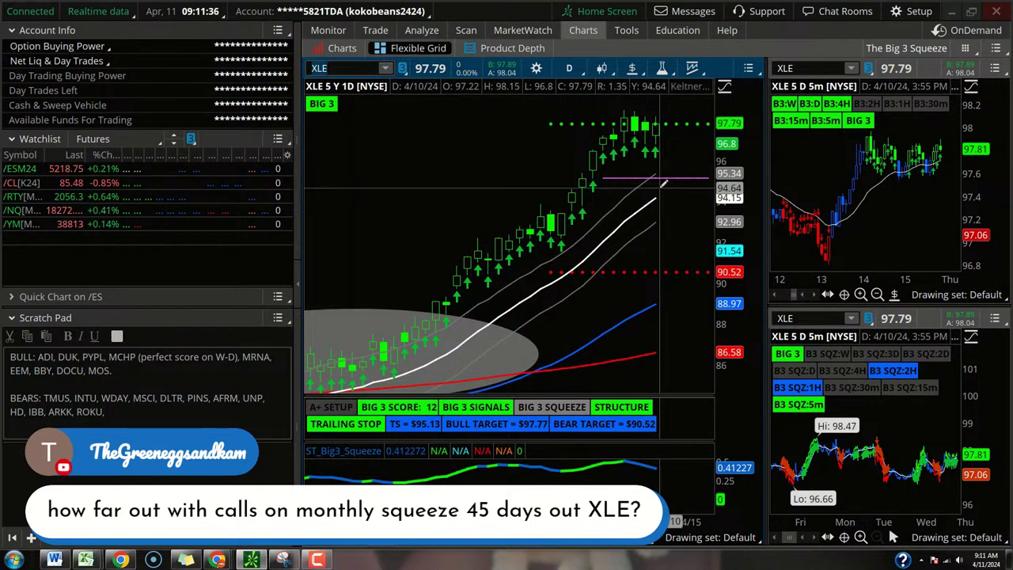
pyautogui.click(568, 68)
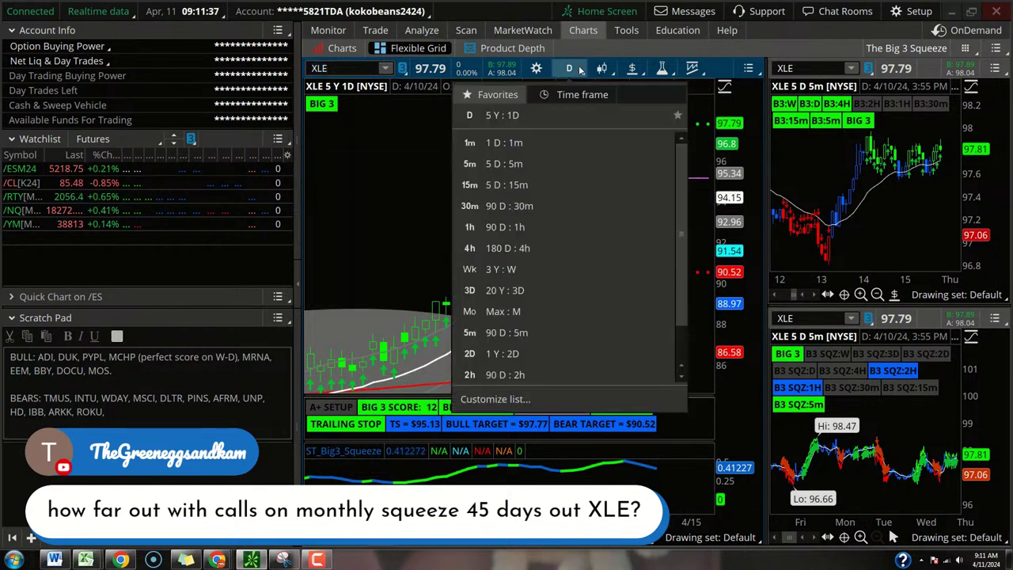
pyautogui.click(510, 311)
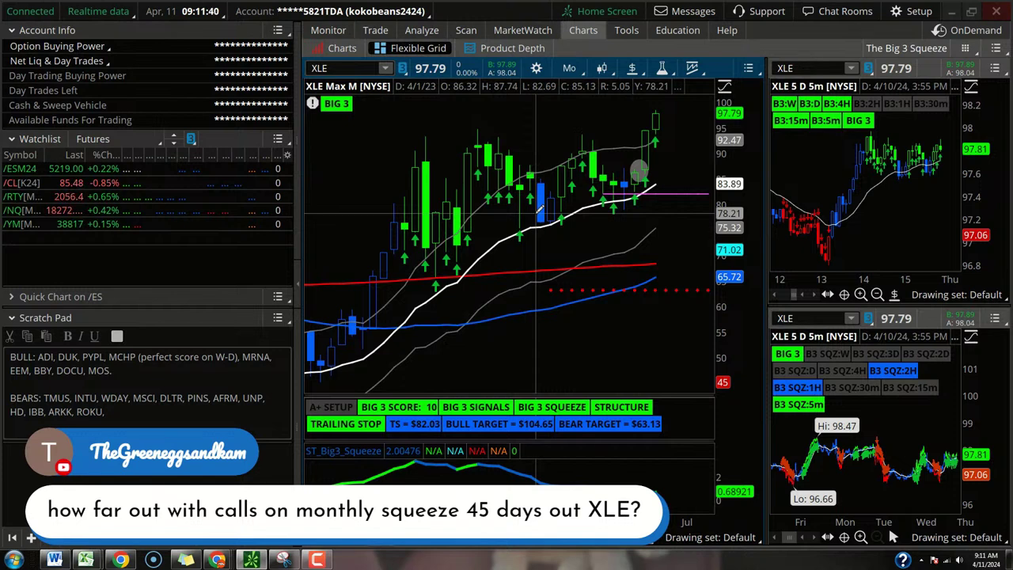
pyautogui.moveTo(723, 145); pyautogui.dragTo(723, 163)
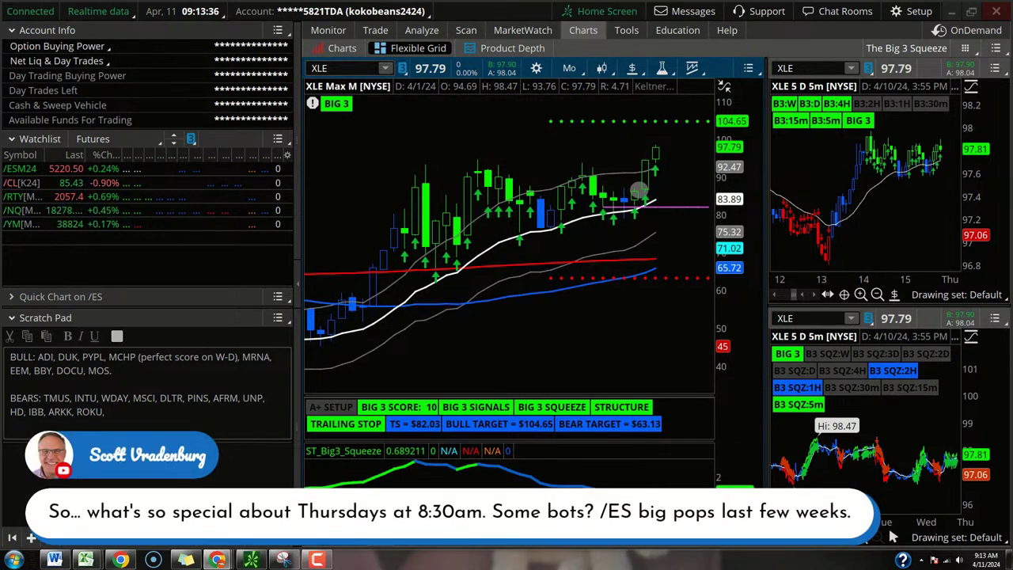
# - In the web browser, open MarketWatch's U.S. Economic Calendar, examine the April 10 to 12 reports and Fed speakers, and return to the charts
pyautogui.press('super+3')
pyautogui.write('eco')
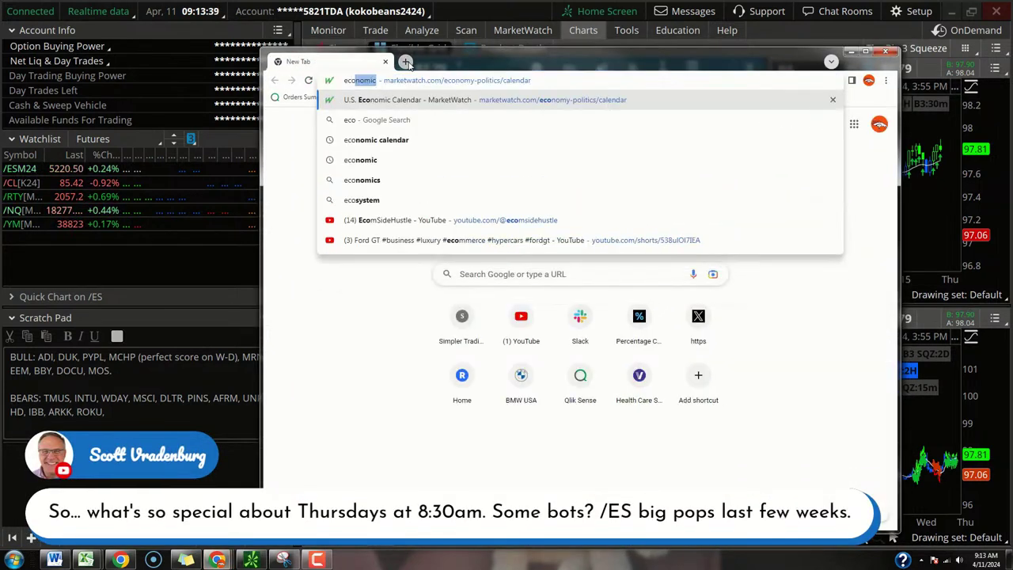
pyautogui.press('Return')
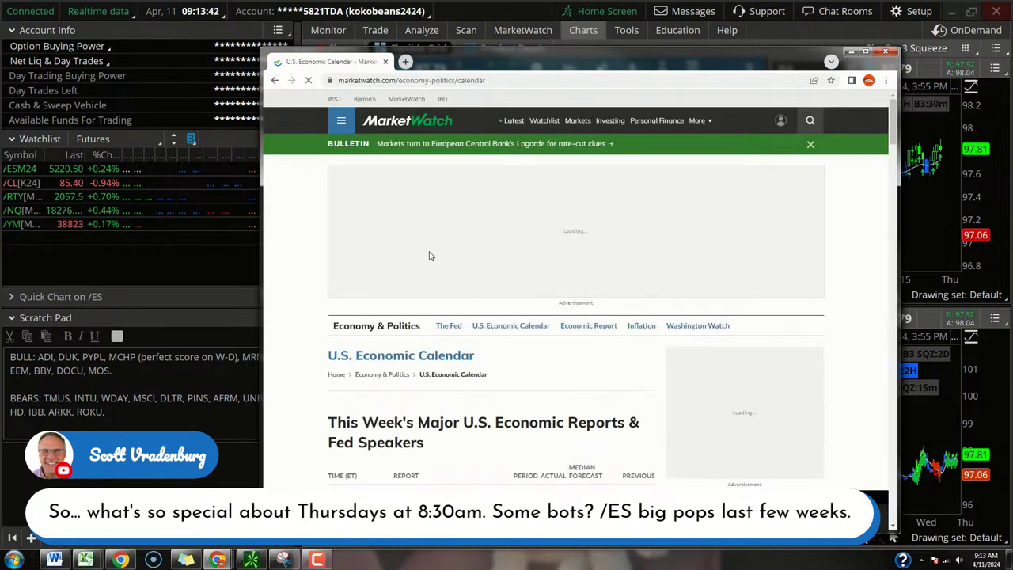
pyautogui.scroll(-6, 308, 300)
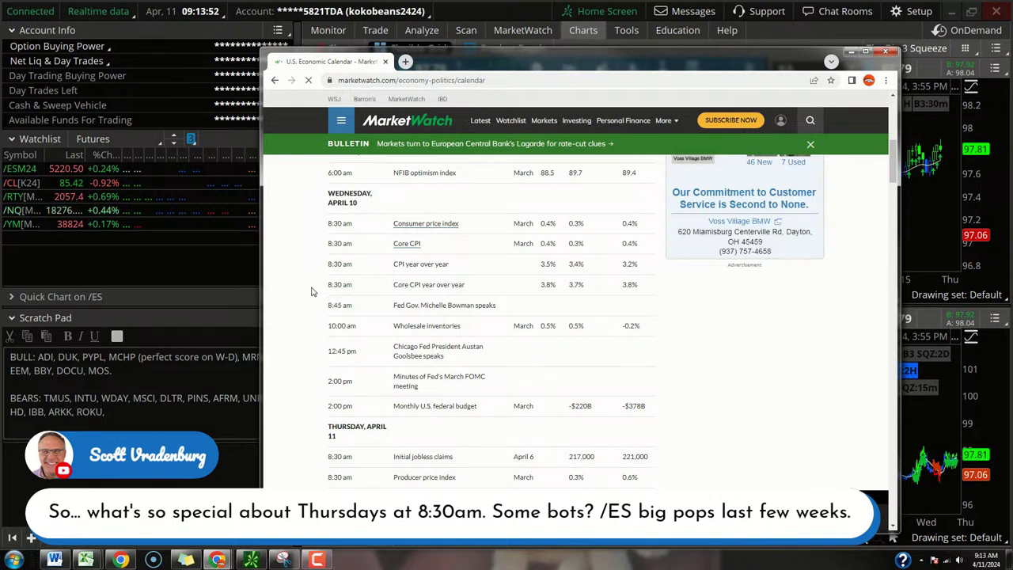
pyautogui.scroll(-2, 430, 353)
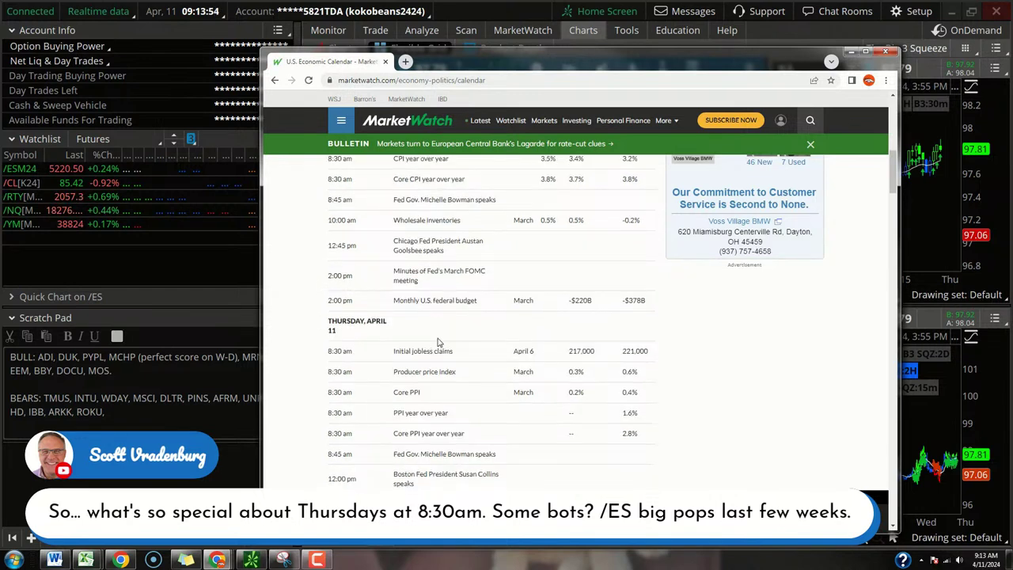
pyautogui.scroll(-2, 442, 354)
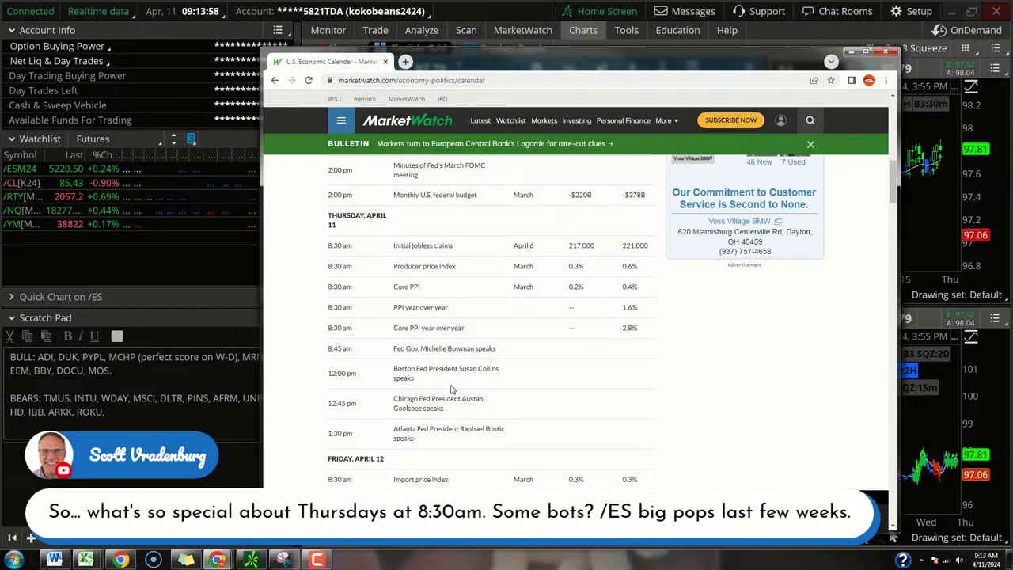
pyautogui.scroll(-3, 451, 389)
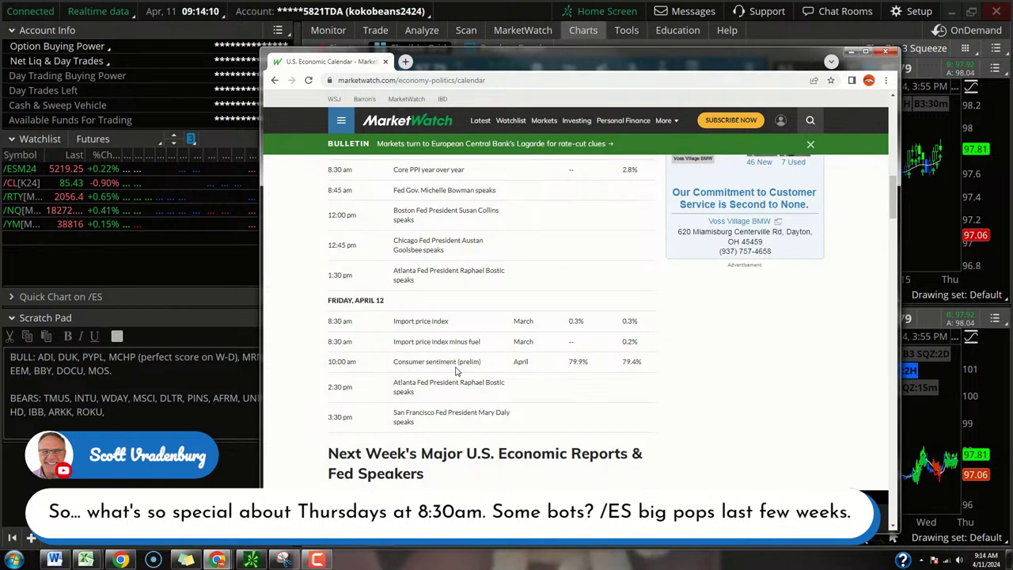
pyautogui.click(492, 5)
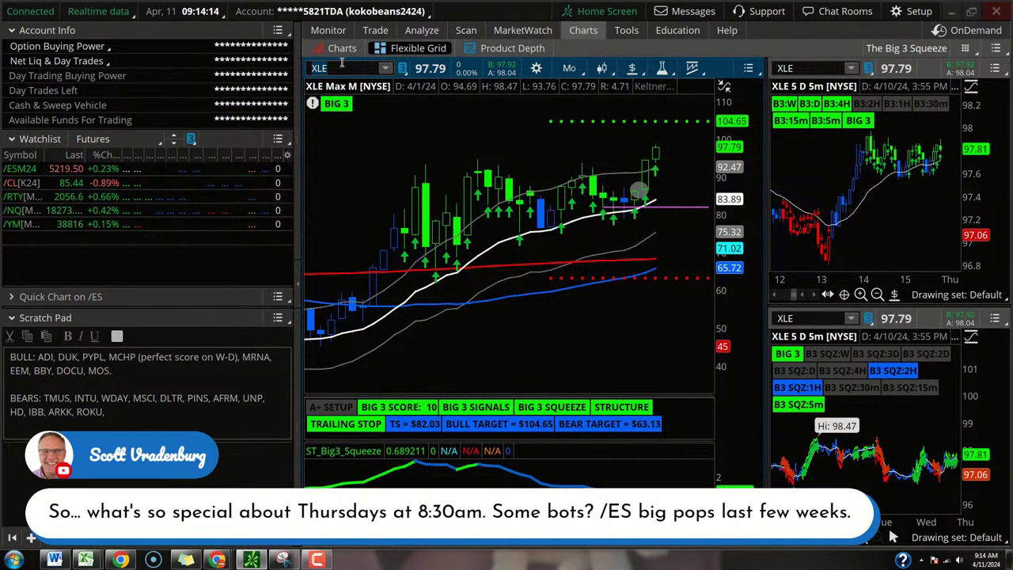
# - Load /NQ into the charts and view it on the 5 Y : 1D time frame with a compressed price scale
pyautogui.click(342, 68)
pyautogui.write('/NQ')
pyautogui.press('Return')
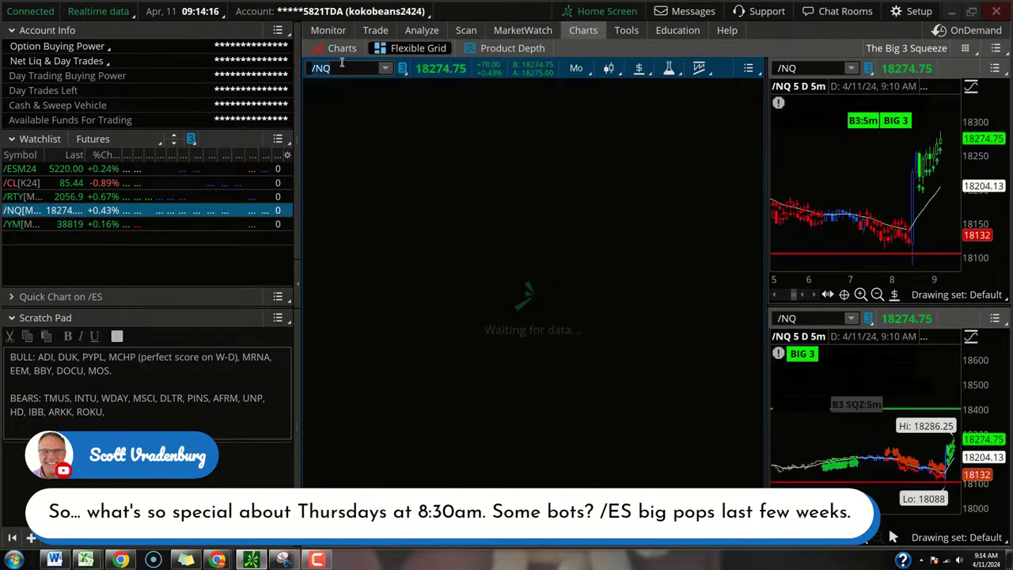
pyautogui.click(576, 68)
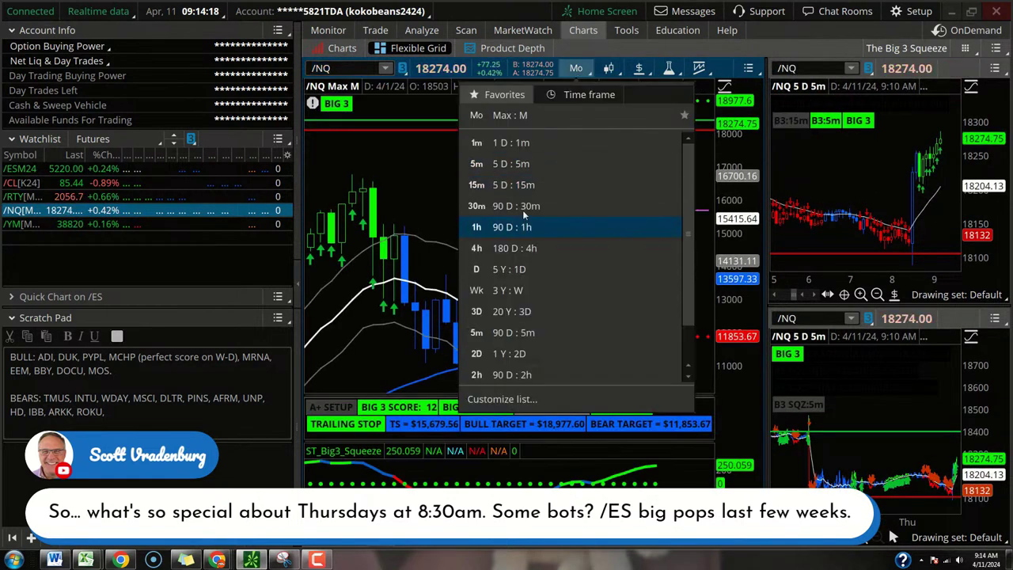
pyautogui.click(515, 264)
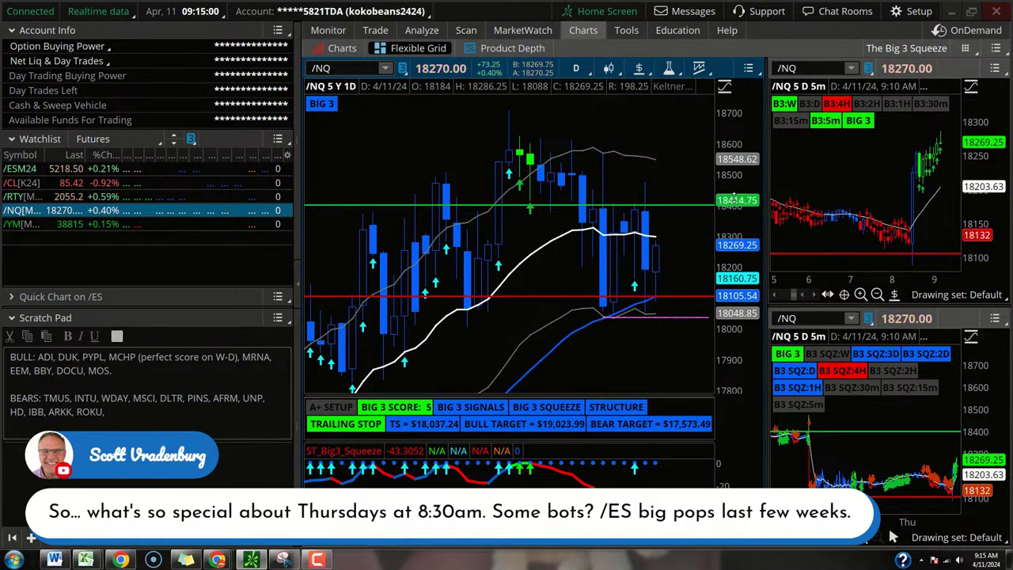
pyautogui.moveTo(724, 223); pyautogui.dragTo(724, 243)
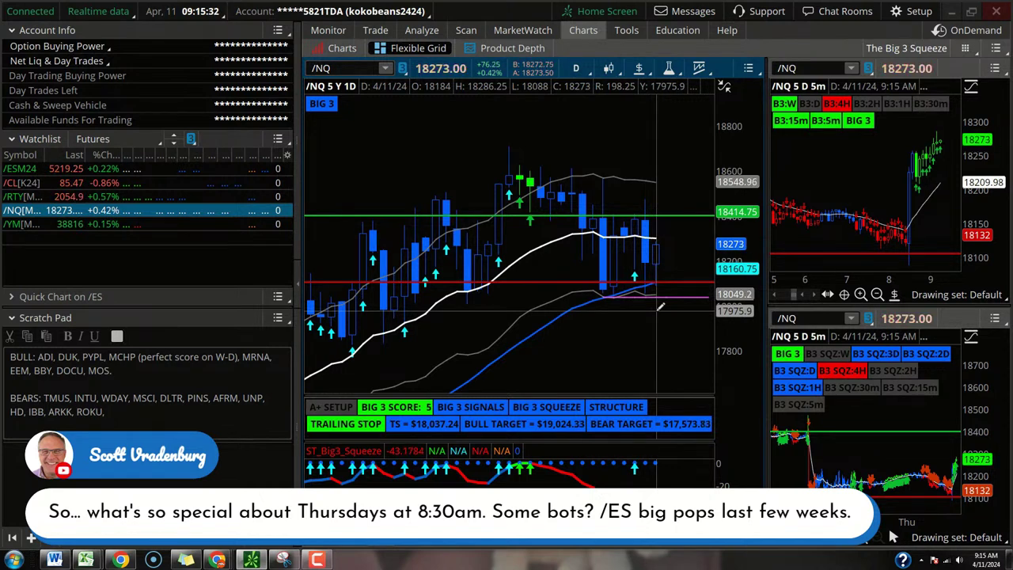
# - Draw a rectangle over the price range between the green and red horizontal lines on the /NQ daily chart
pyautogui.click(639, 68)
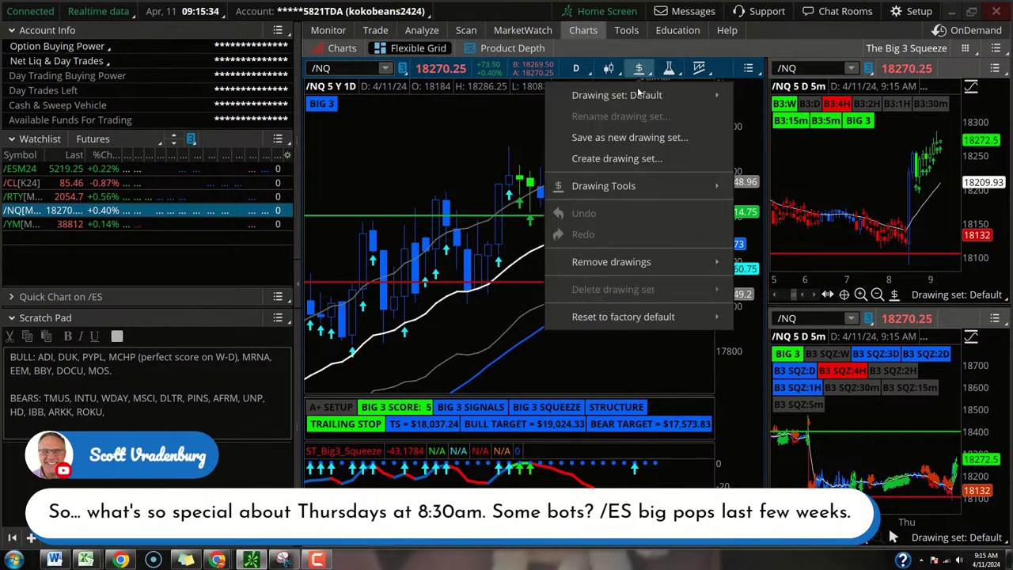
pyautogui.moveTo(672, 186)
pyautogui.click(746, 306)
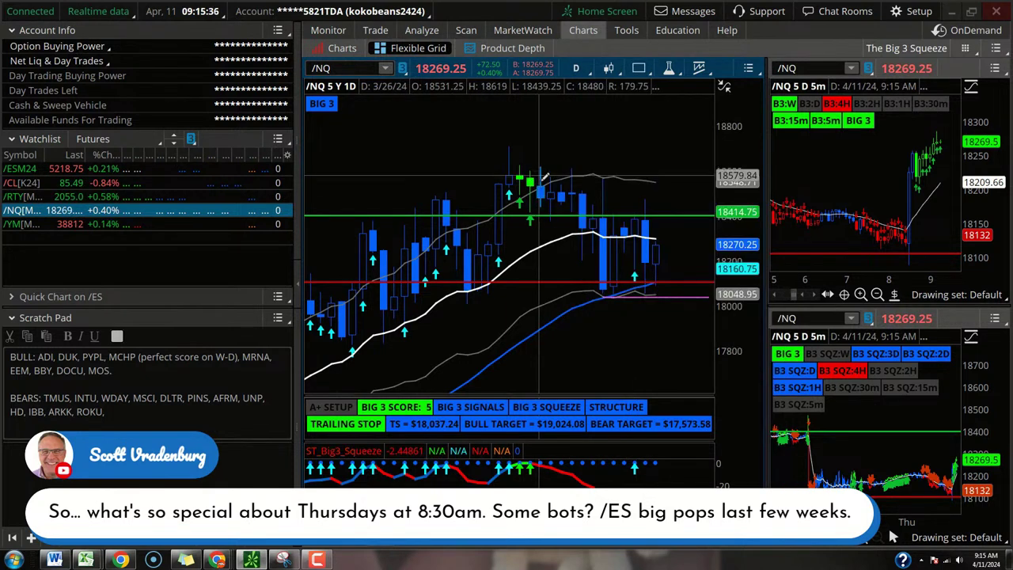
pyautogui.click(680, 281)
pyautogui.click(577, 215)
# - Switch the /NQ chart to the 5 D : 5m time frame and remove the shaded rectangle drawing
pyautogui.click(581, 68)
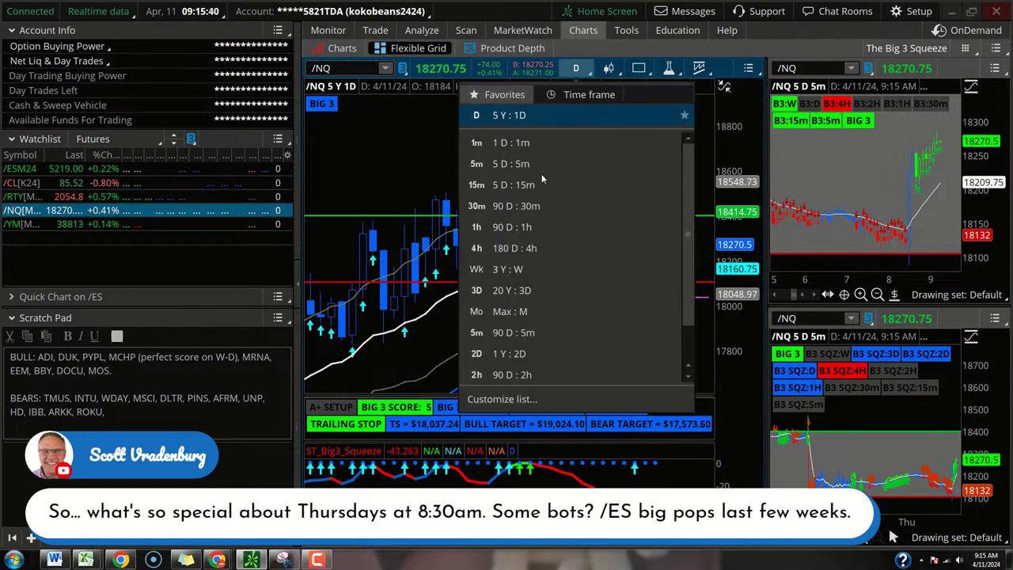
pyautogui.click(536, 169)
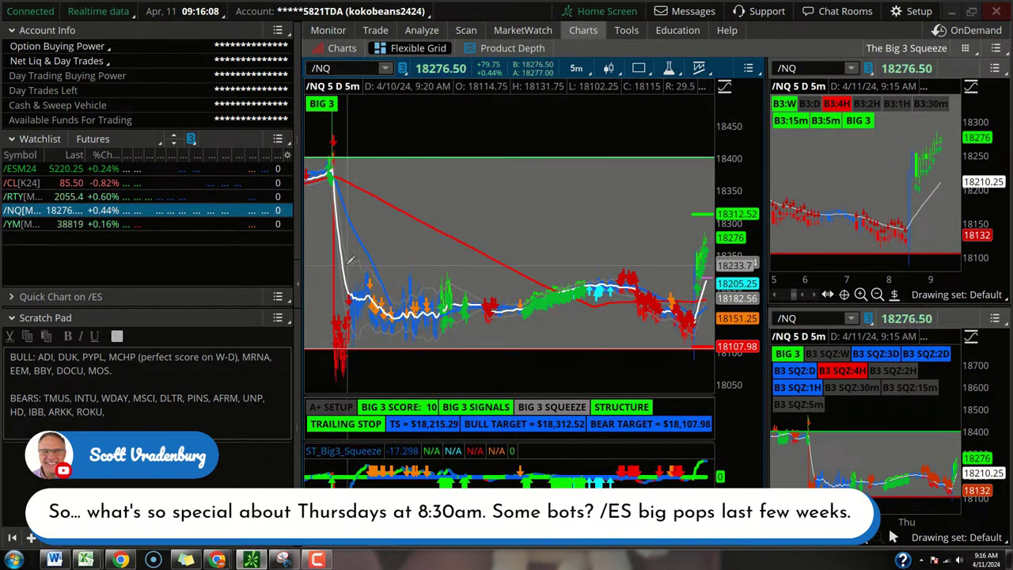
pyautogui.scroll(3, 407, 307)
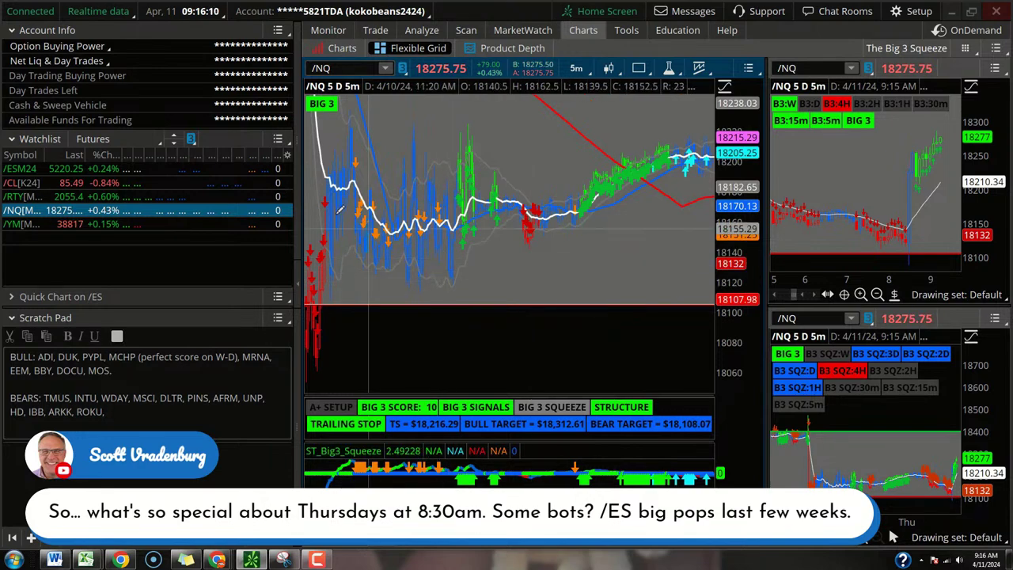
pyautogui.scroll(2, 412, 198)
pyautogui.rightClick(406, 187)
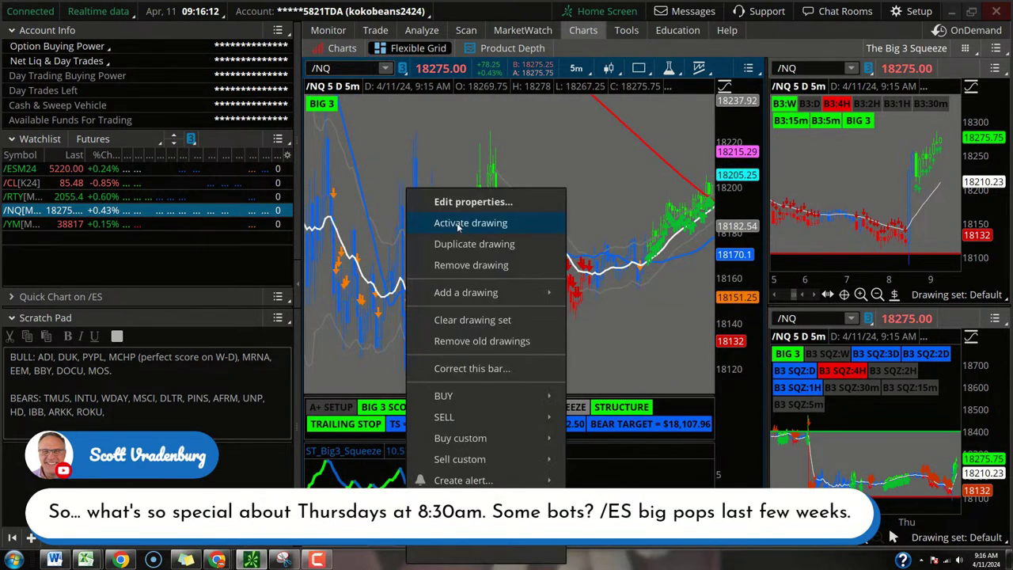
pyautogui.click(467, 265)
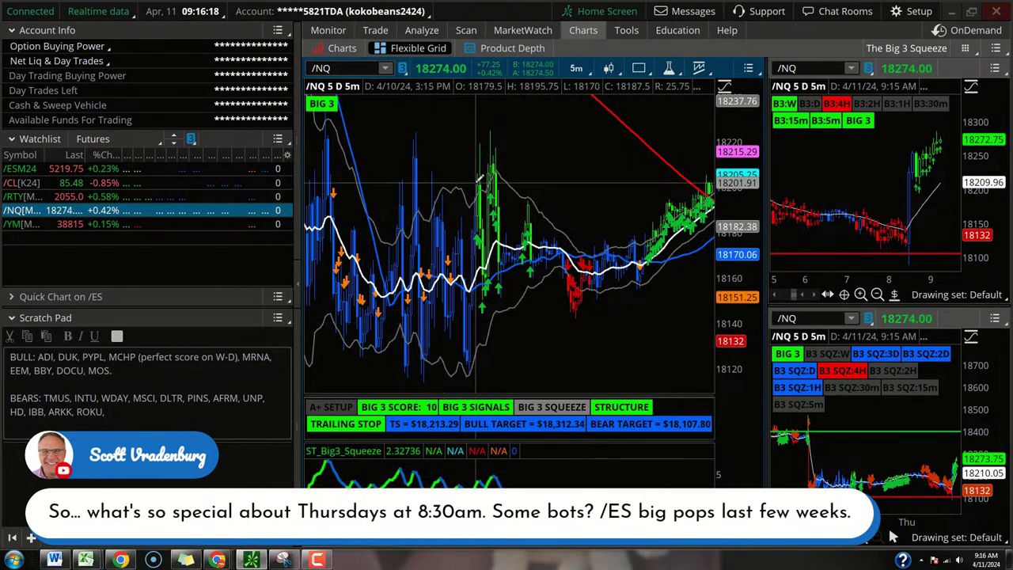
# - Review the /NQ 5-minute bars through the morning of April 11 and return to 5 Y : 1D, focused on the recent candles
pyautogui.hscroll(5, 491, 265)
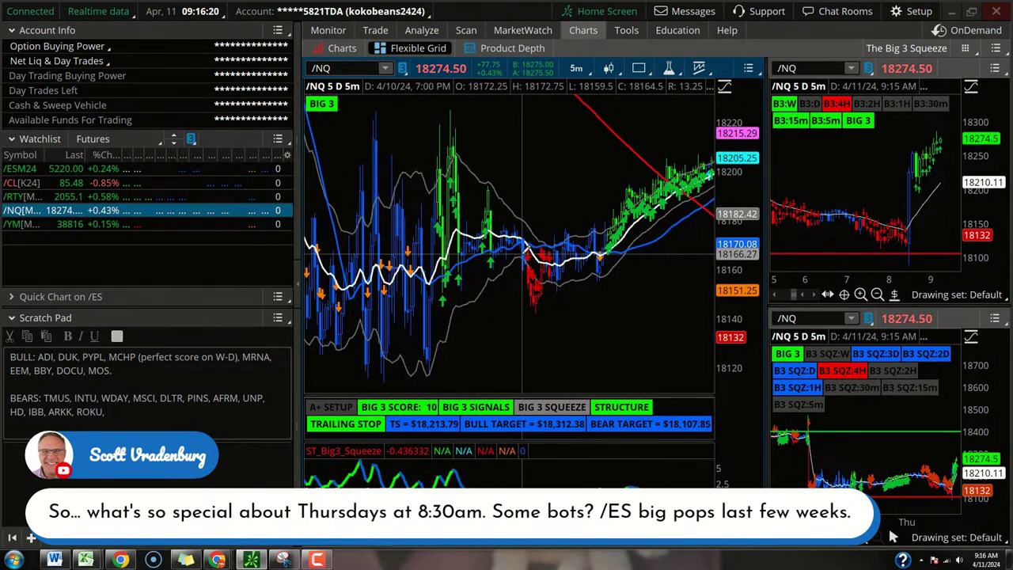
pyautogui.hscroll(5, 533, 253)
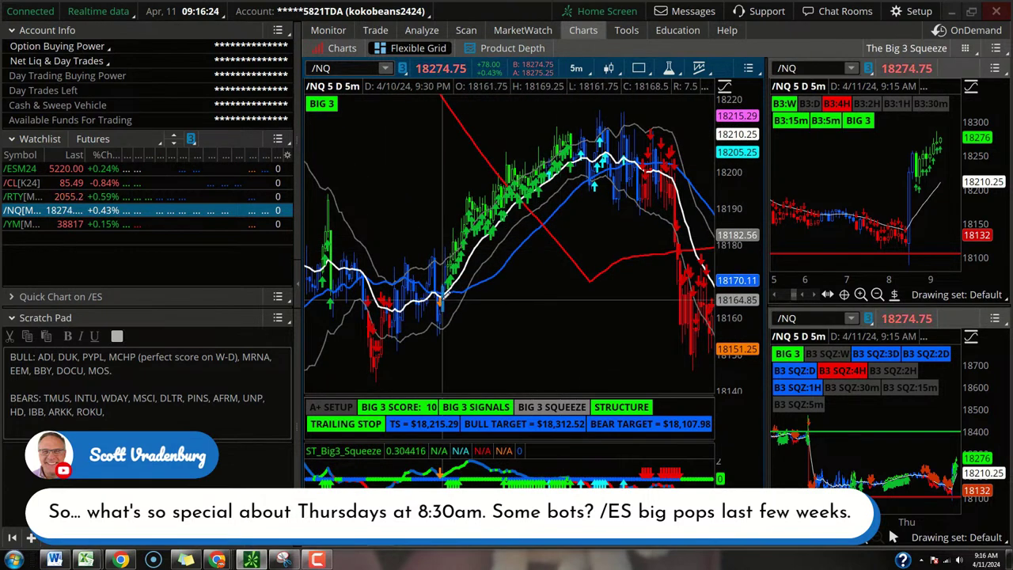
pyautogui.hscroll(5, 509, 189)
pyautogui.hscroll(4, 569, 207)
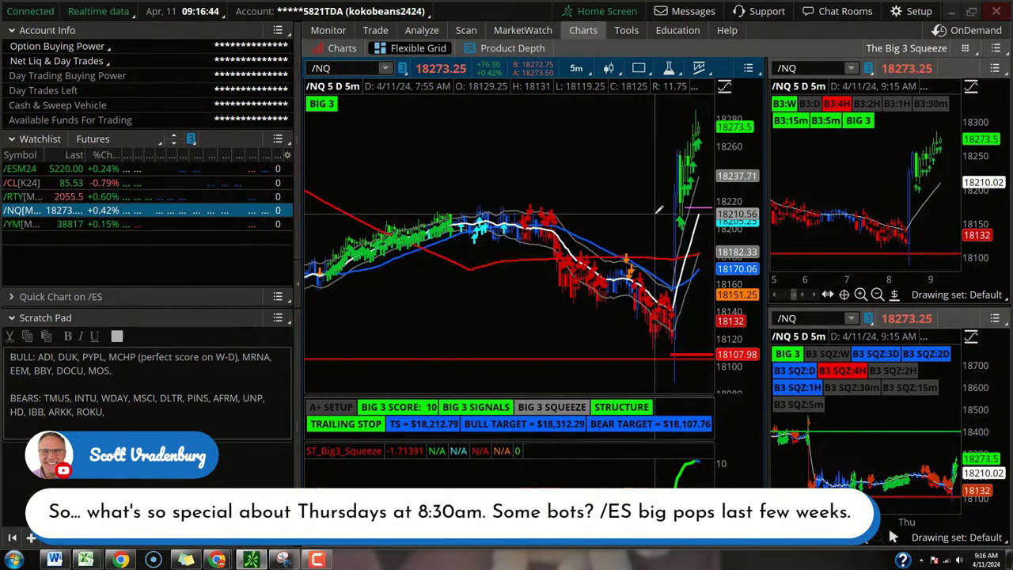
pyautogui.click(576, 68)
pyautogui.click(528, 248)
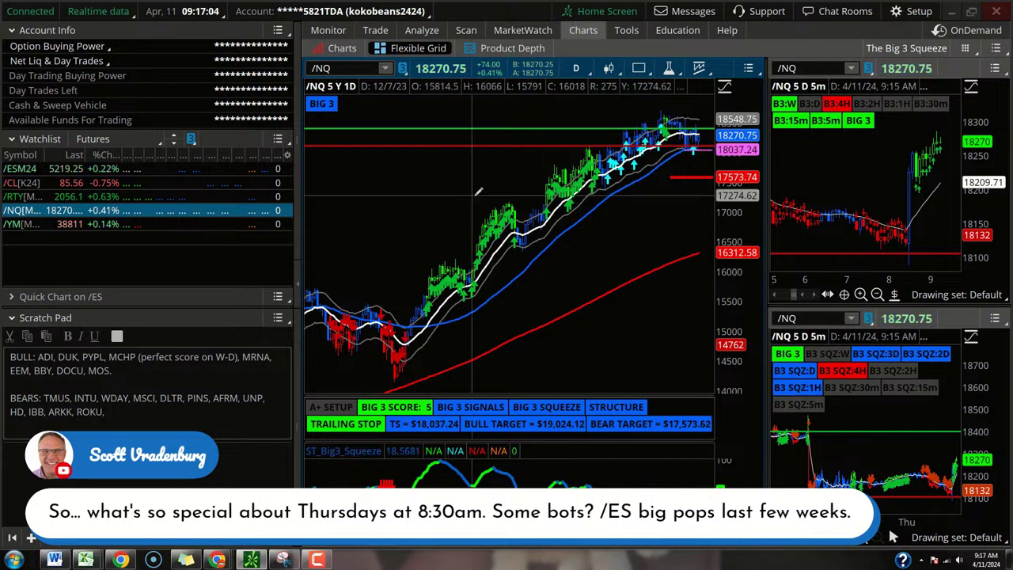
pyautogui.scroll(3, 448, 195)
pyautogui.scroll(2, 449, 194)
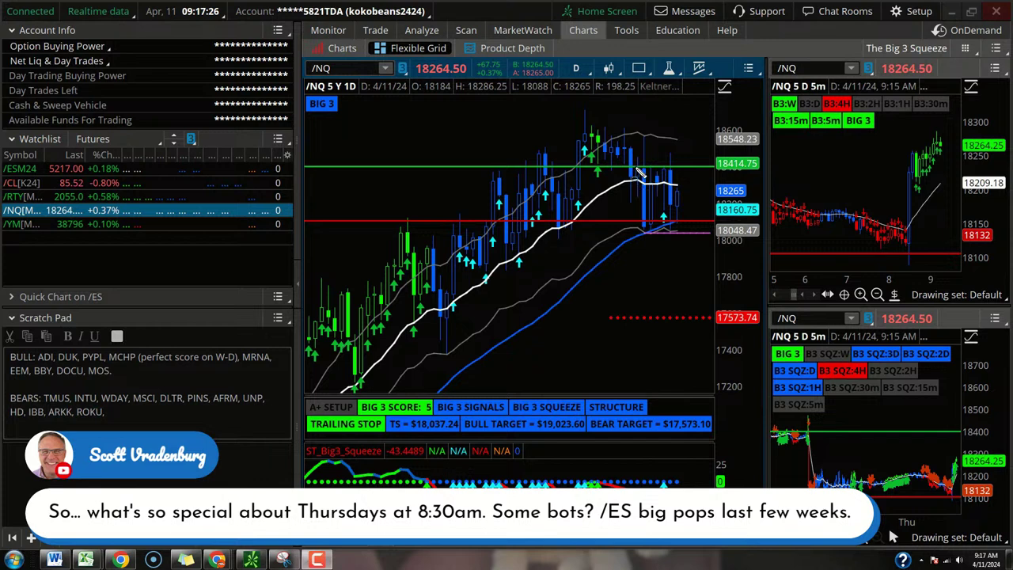
# - Circle the latest /NQ candles between the green and red lines plus the areas above and below that range, and clear the markings
pyautogui.moveTo(635, 176); pyautogui.dragTo(701, 227)
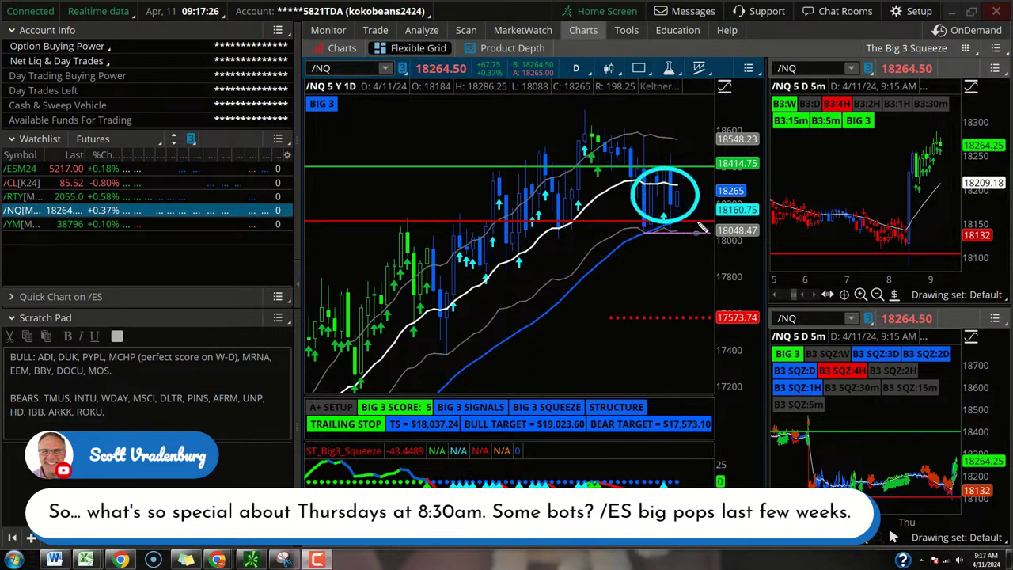
pyautogui.moveTo(673, 170); pyautogui.dragTo(693, 101)
pyautogui.moveTo(682, 212); pyautogui.dragTo(687, 297)
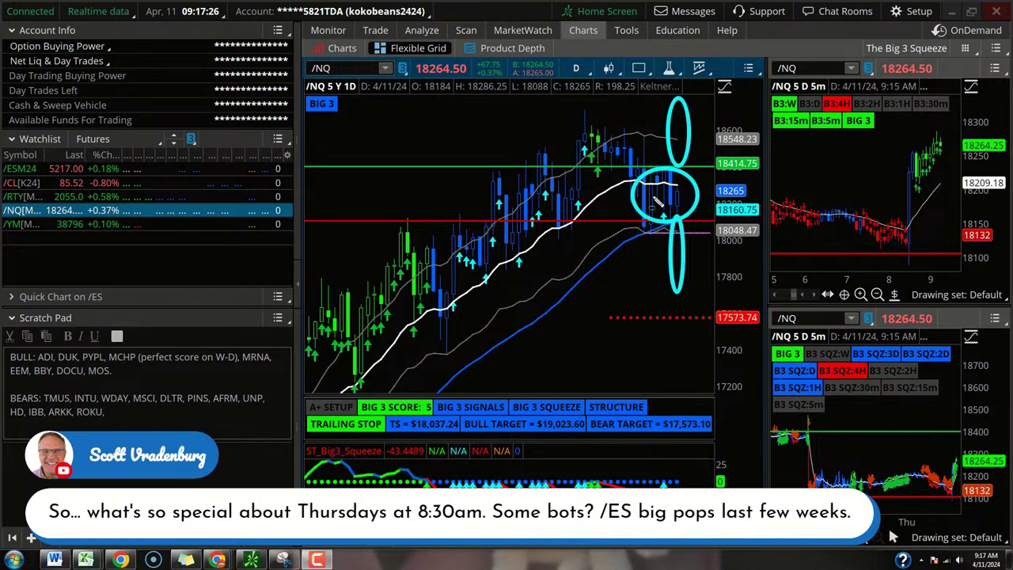
pyautogui.press('Escape')
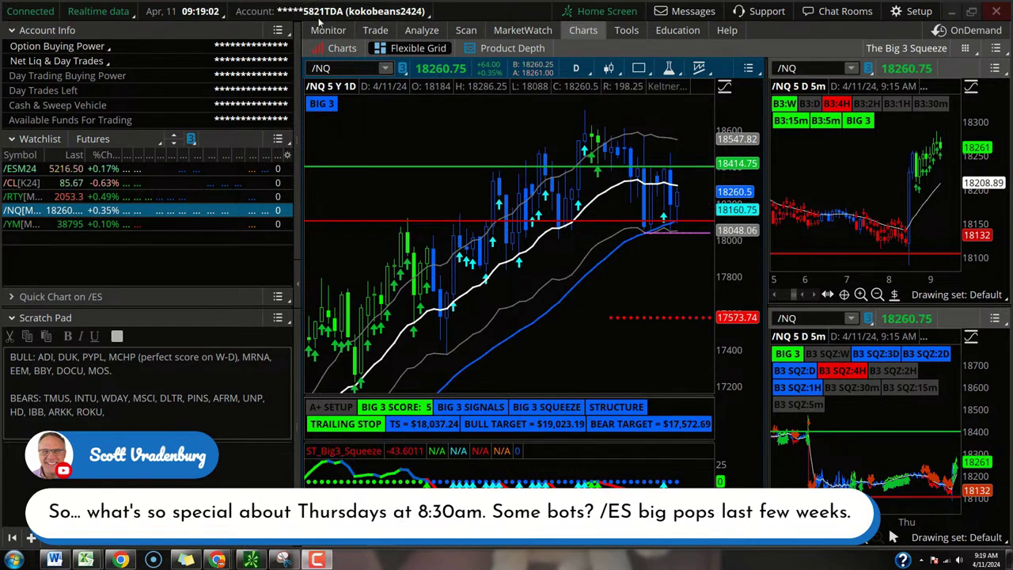
# - Load GOOGL followed by NFLX into the daily chart
pyautogui.click(345, 67)
pyautogui.write('GOOGL')
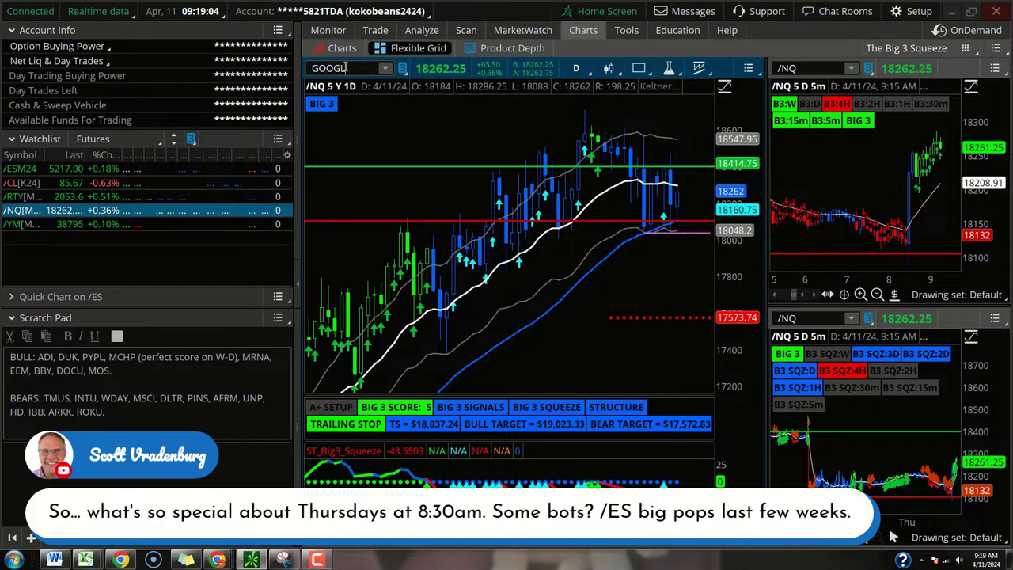
pyautogui.press('Return')
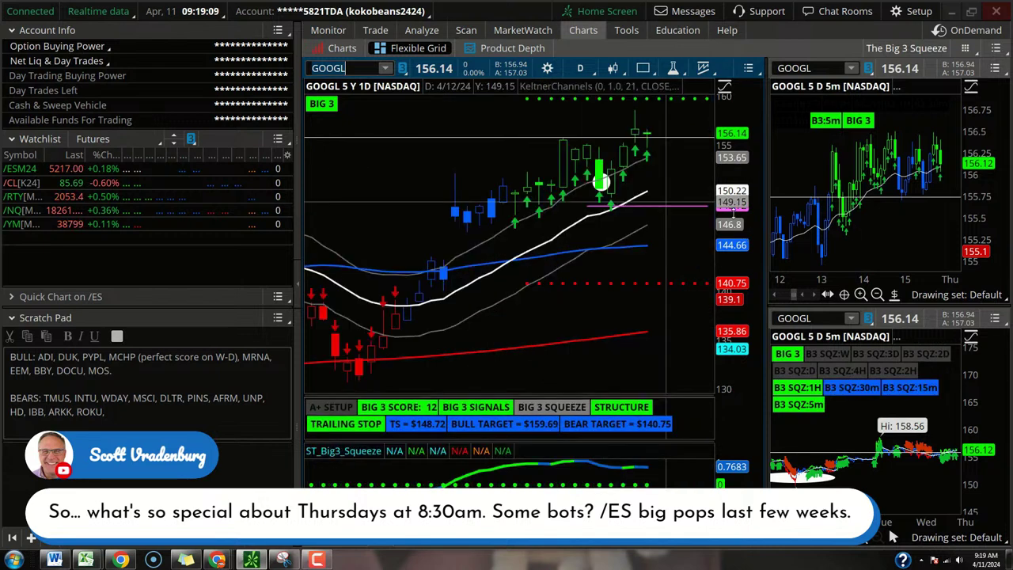
pyautogui.moveTo(601, 182)
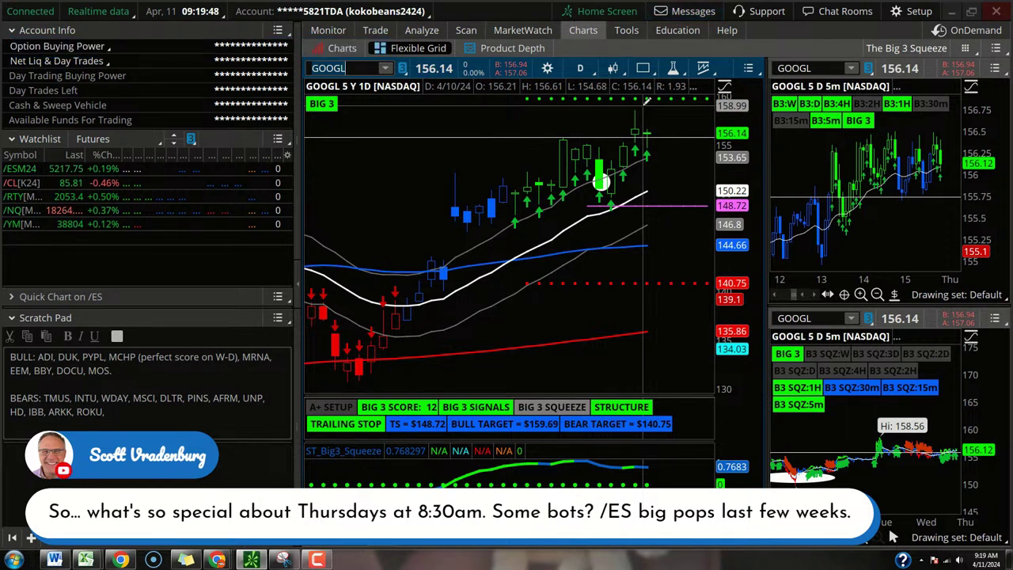
pyautogui.write('NFLX')
pyautogui.press('Return')
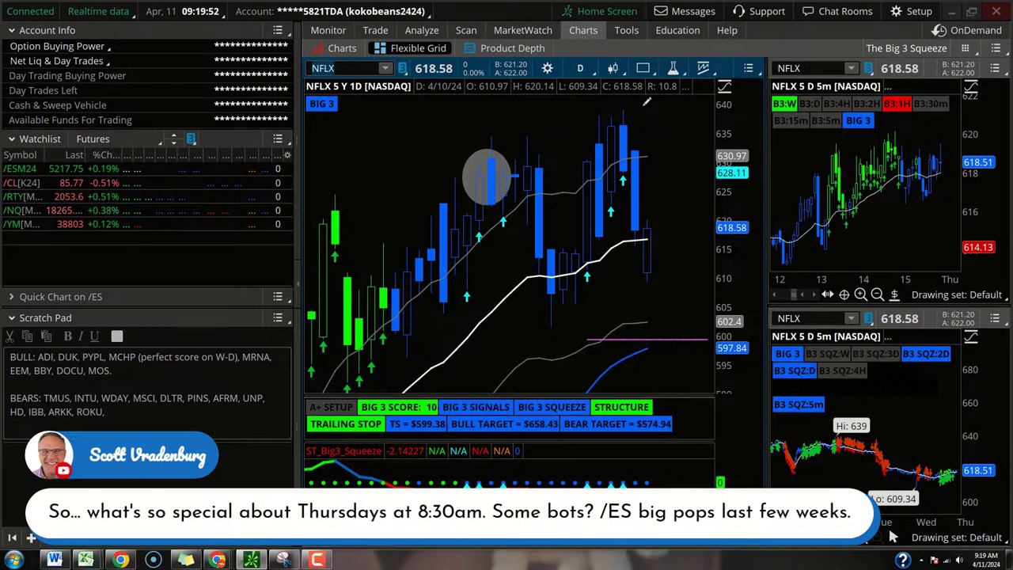
# - Replace NFLX with /ES in the daily chart
pyautogui.moveTo(717, 130); pyautogui.dragTo(718, 170)
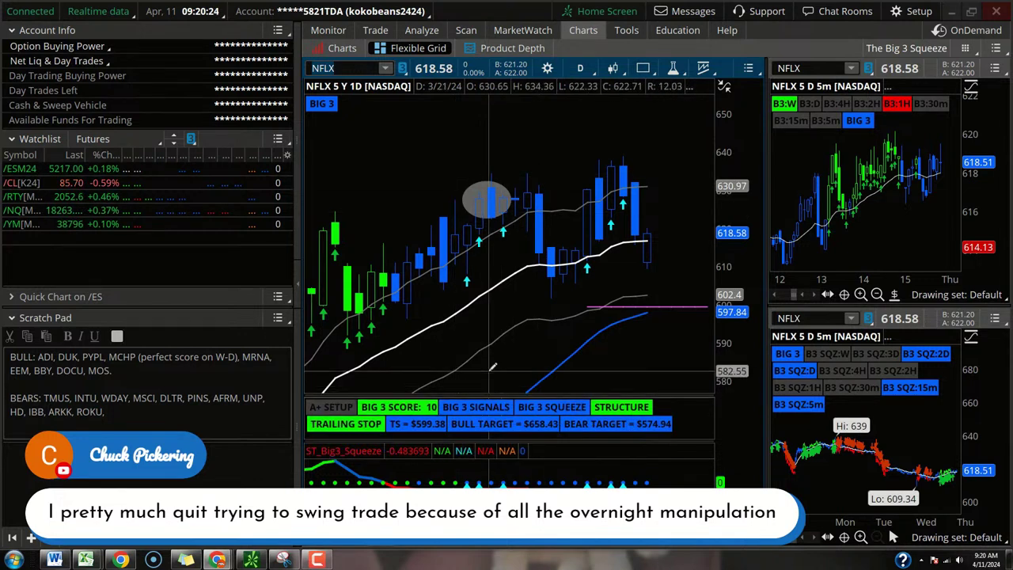
pyautogui.click(348, 70)
pyautogui.press('BackSpace')
pyautogui.press('BackSpace')
pyautogui.press('BackSpace')
pyautogui.press('BackSpace')
pyautogui.write('/ES')
pyautogui.press('Return')
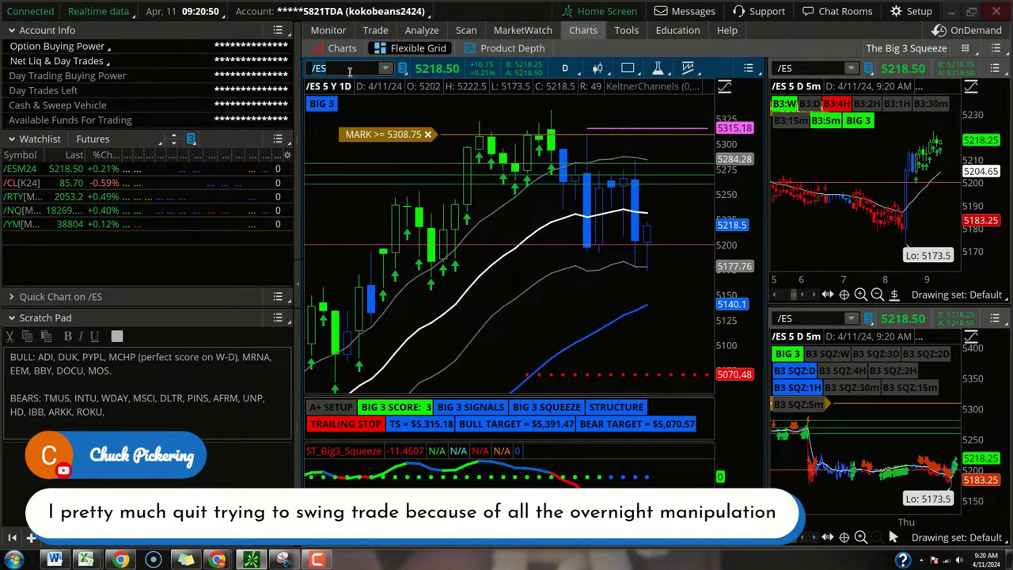
# - Load SPX into the main chart and switch it to the 3 Y : W time frame
pyautogui.click(349, 68)
pyautogui.write('SPX')
pyautogui.press('Return')
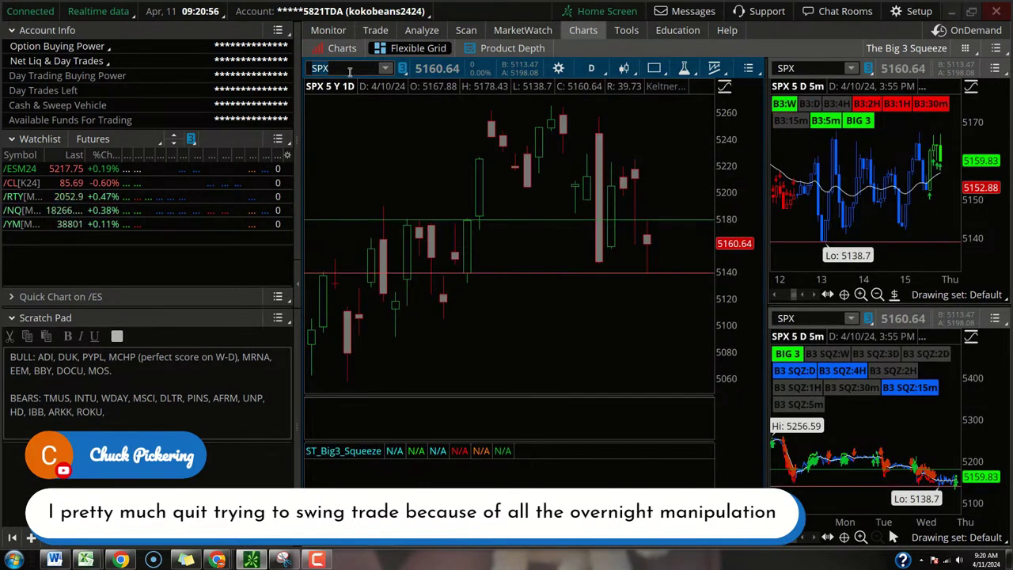
pyautogui.click(590, 68)
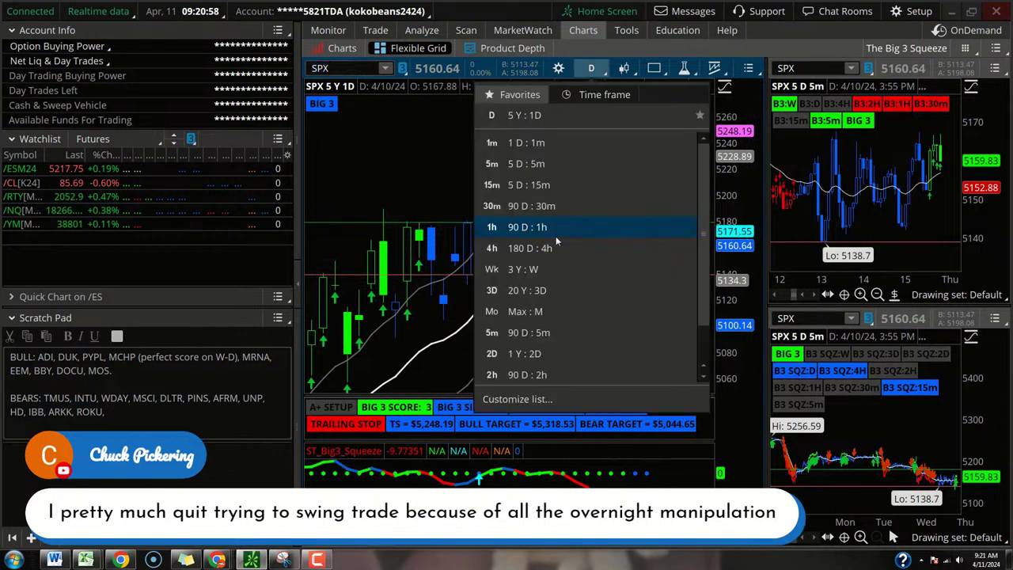
pyautogui.click(548, 270)
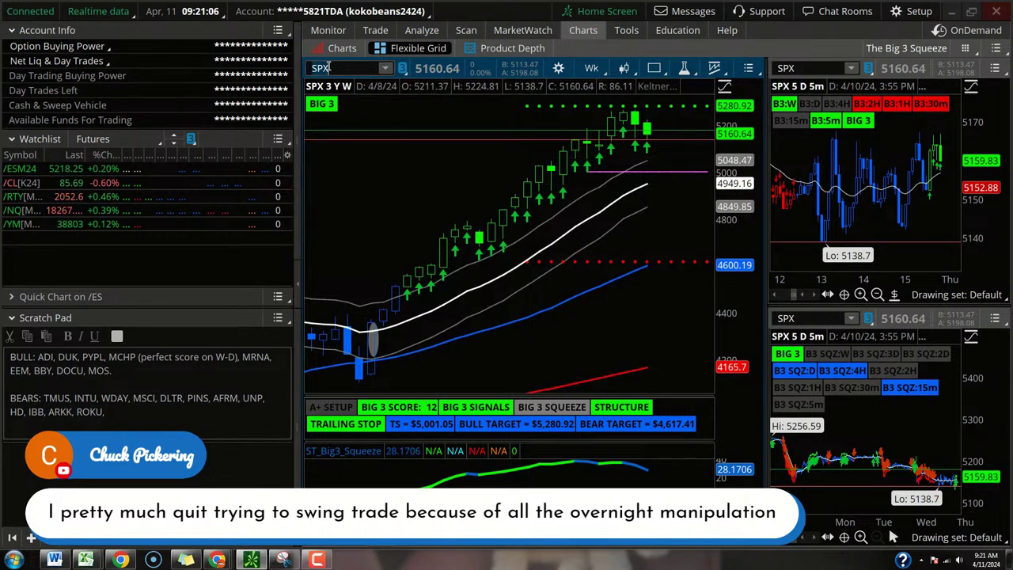
# - Load QQQ into the weekly chart and shade its latest sideways candles with a rectangle
pyautogui.write('QQQ')
pyautogui.press('Return')
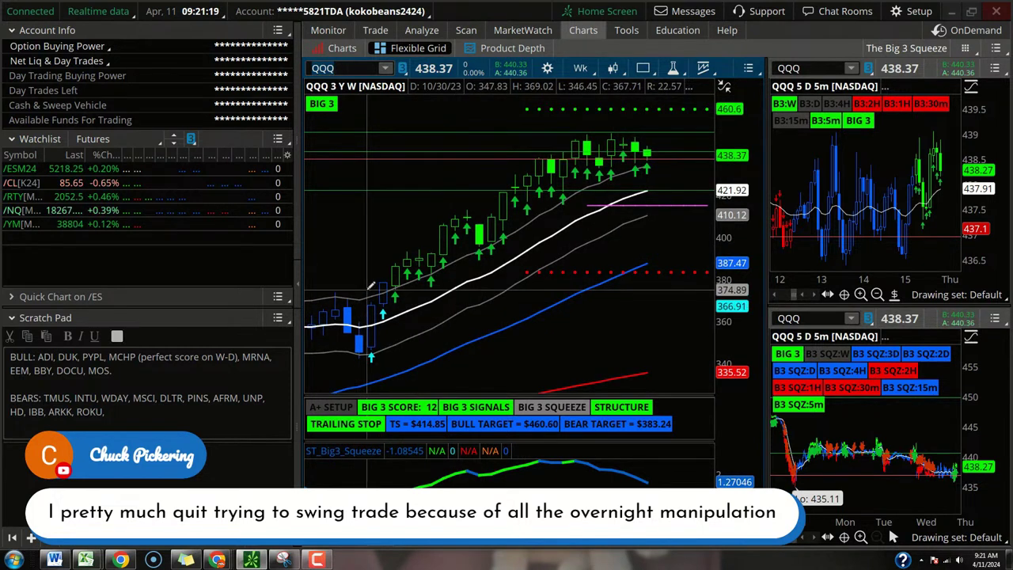
pyautogui.moveTo(376, 299); pyautogui.dragTo(423, 317)
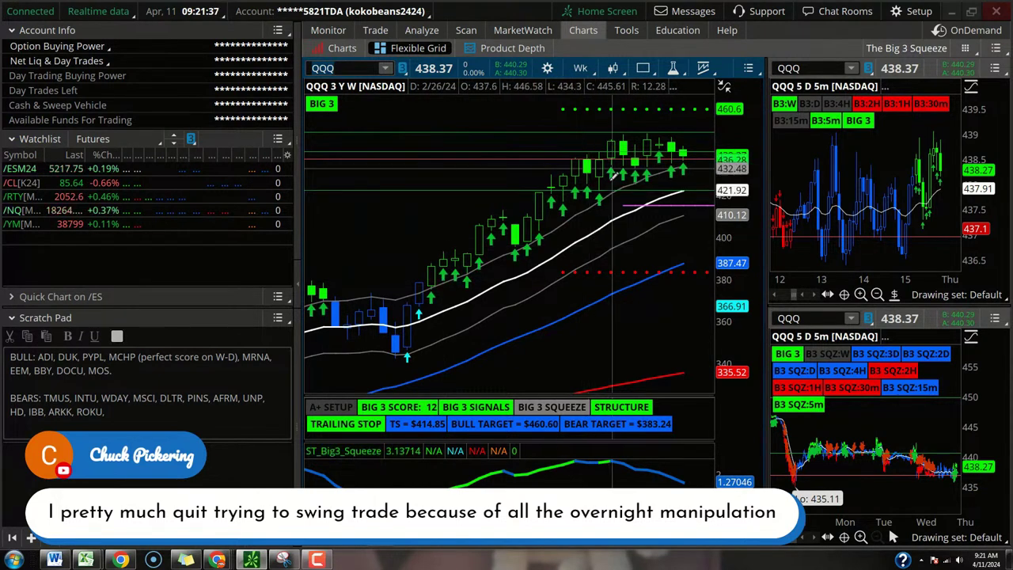
pyautogui.moveTo(614, 154)
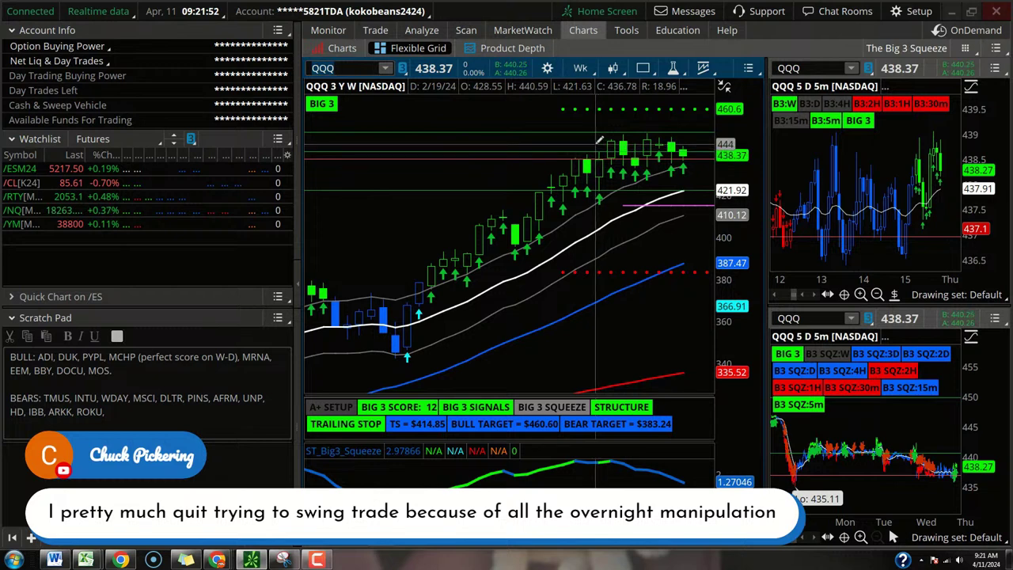
pyautogui.moveTo(595, 140); pyautogui.dragTo(701, 172)
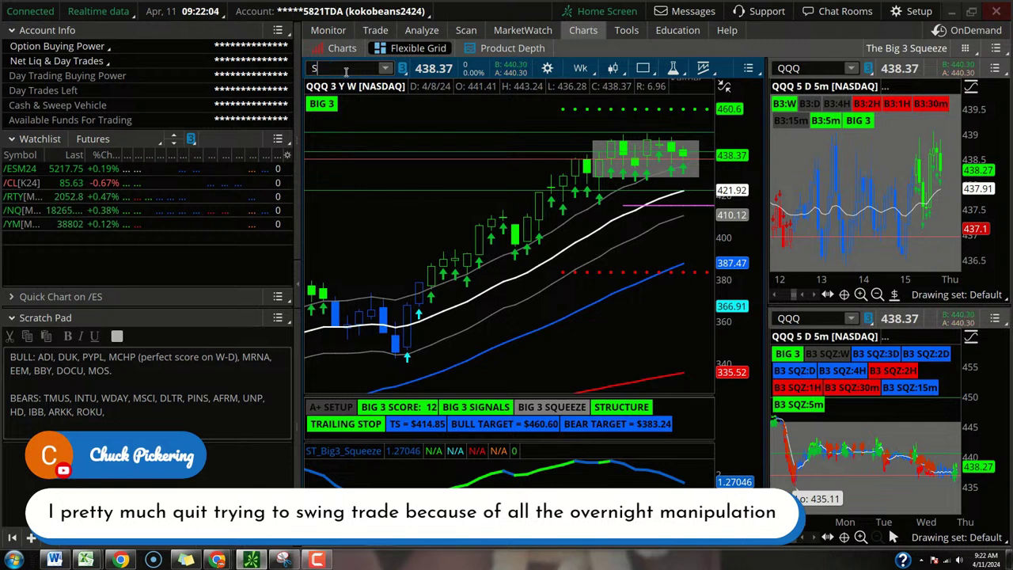
# - Load SPX, review it on the Max : M time frame, and switch the chart to 5 Y : 1D
pyautogui.write('X')
pyautogui.press('Return')
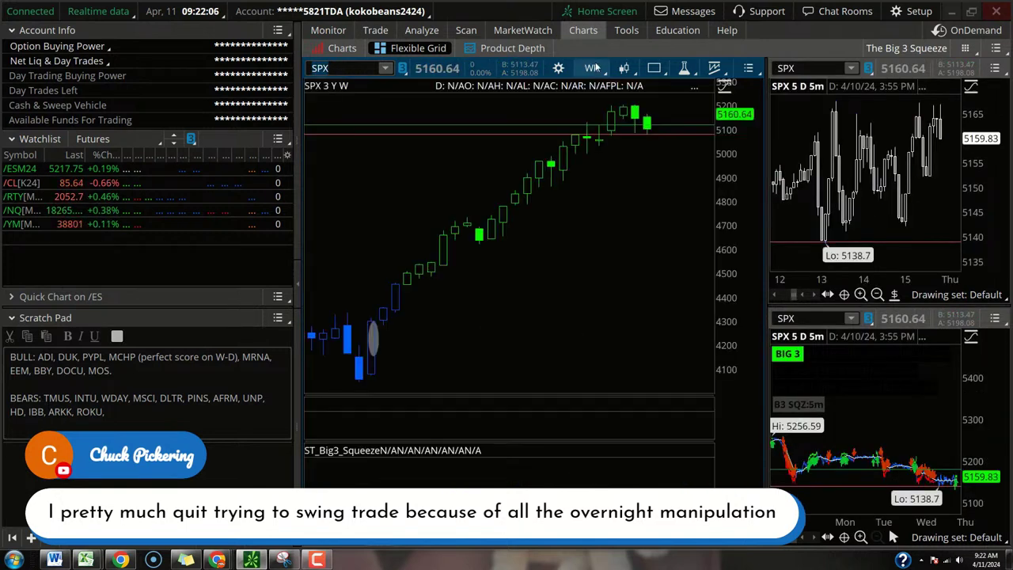
pyautogui.click(596, 69)
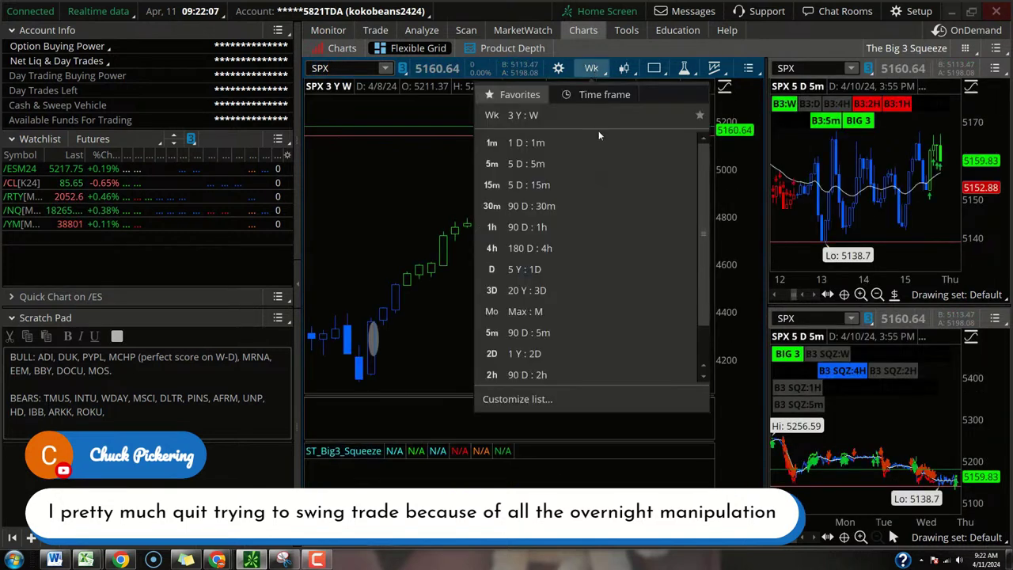
pyautogui.click(575, 312)
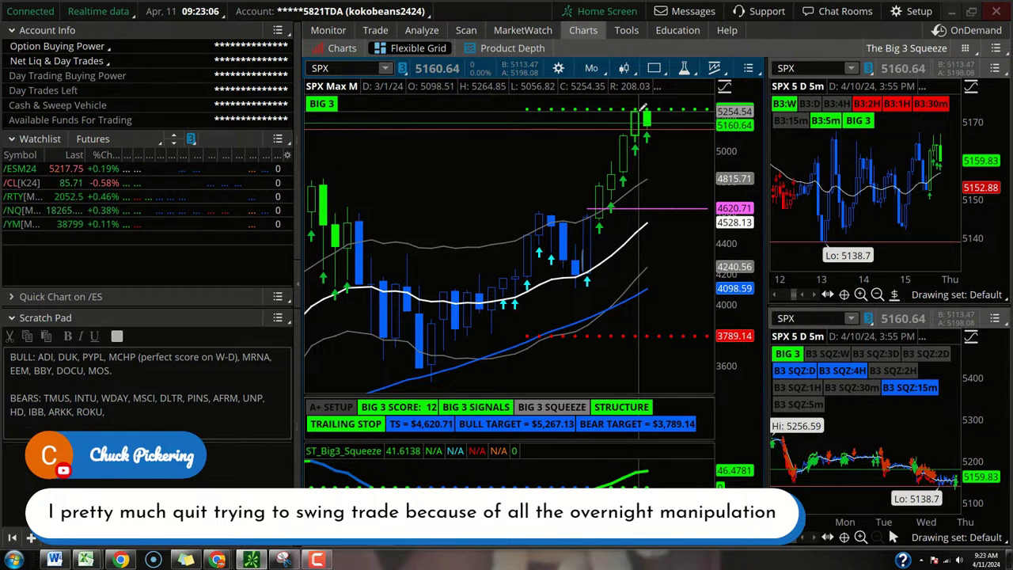
pyautogui.click(591, 68)
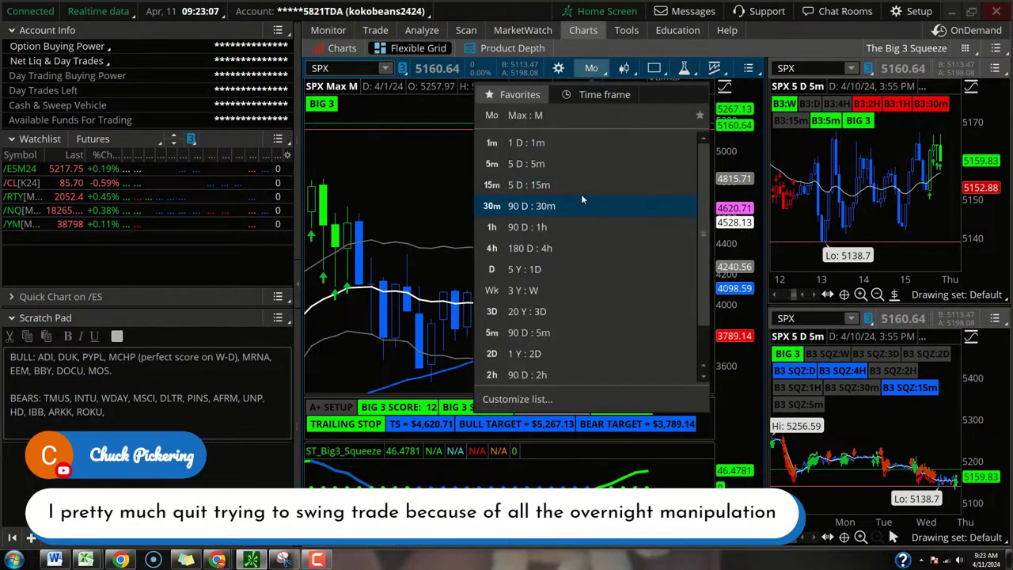
pyautogui.click(558, 272)
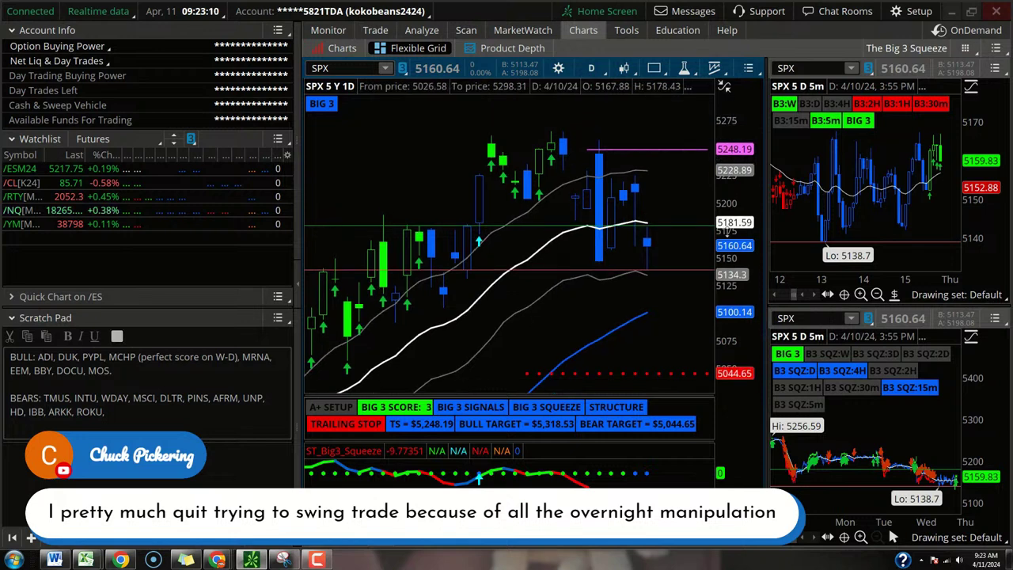
# - Load QQQ into the daily chart and remove its shaded rectangle drawing
pyautogui.click(351, 70)
pyautogui.write('QQQ')
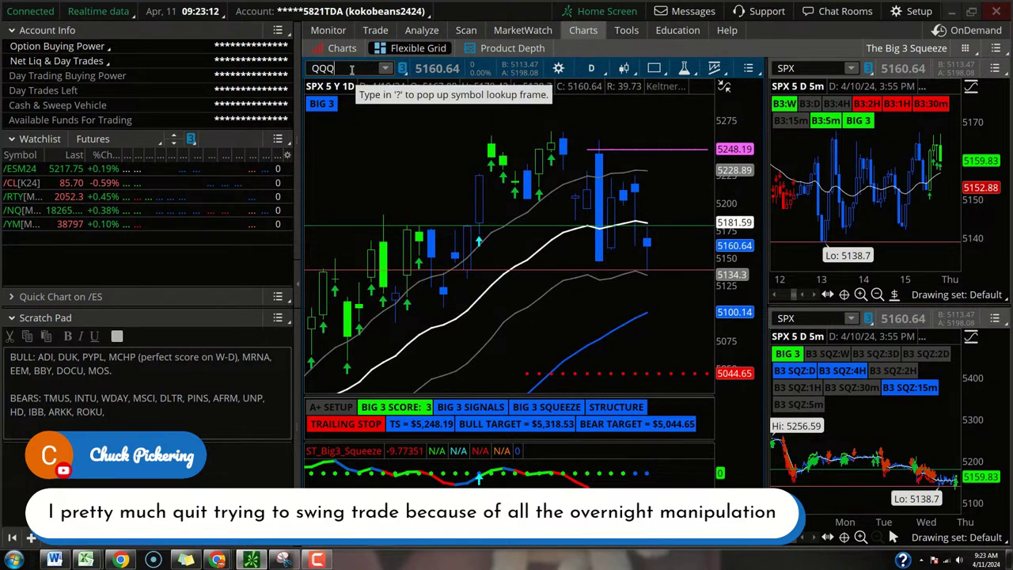
pyautogui.press('Return')
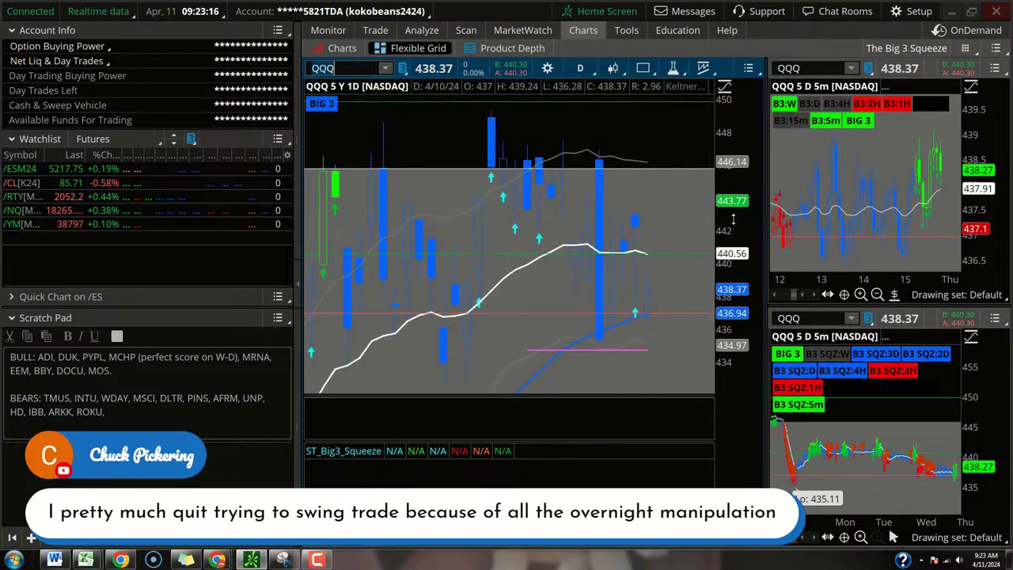
pyautogui.rightClick(682, 219)
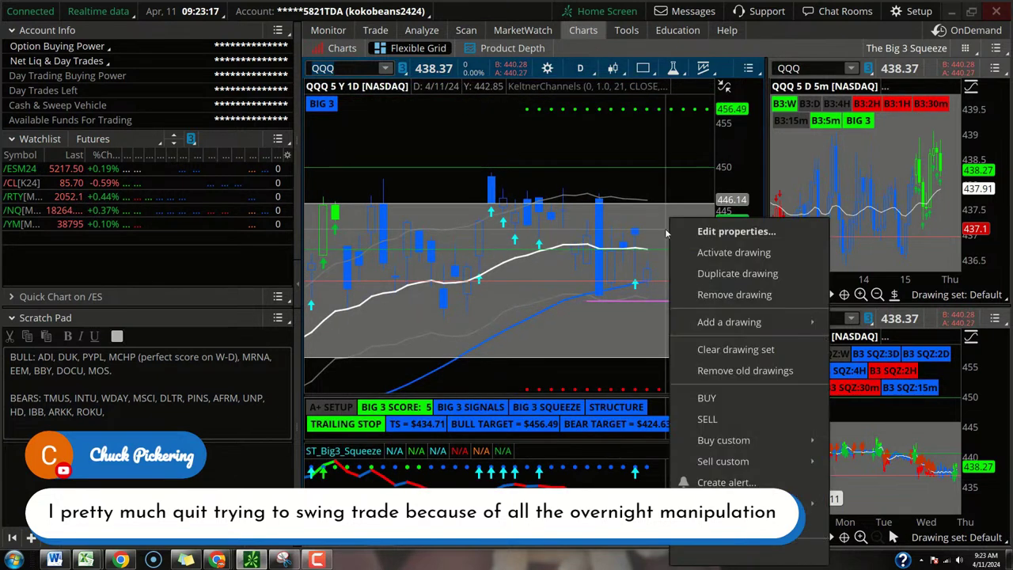
pyautogui.click(709, 298)
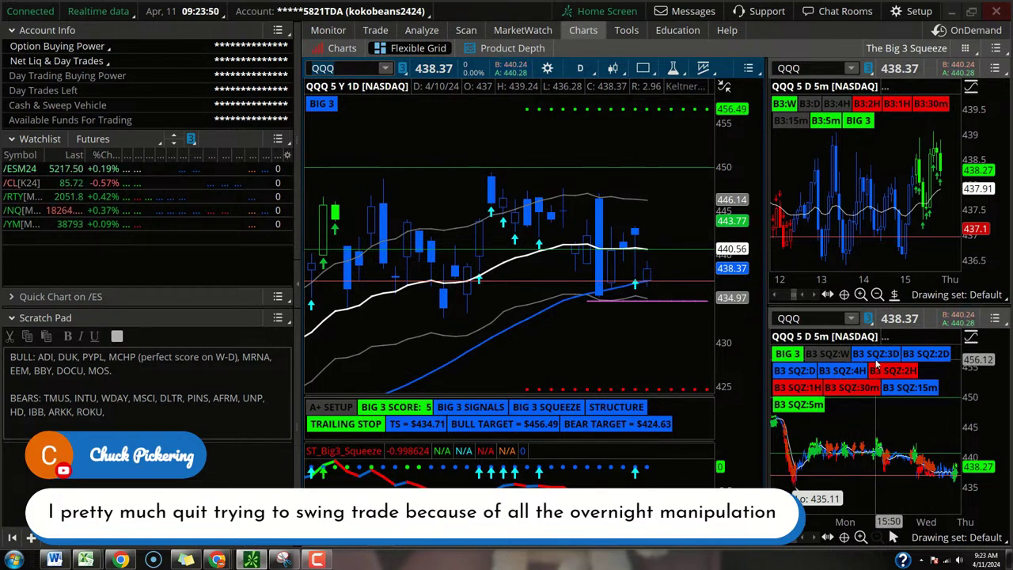
# - Compare the QQQ daily candles with the 3 Y : W time frame and return to 5 Y : 1D
pyautogui.moveTo(748, 230); pyautogui.dragTo(749, 255)
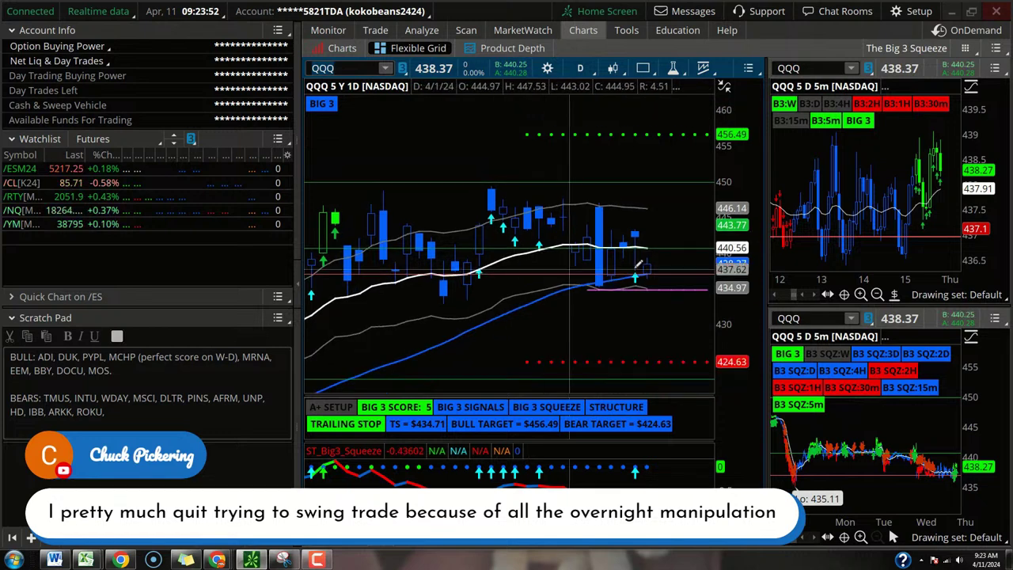
pyautogui.click(580, 68)
pyautogui.click(522, 269)
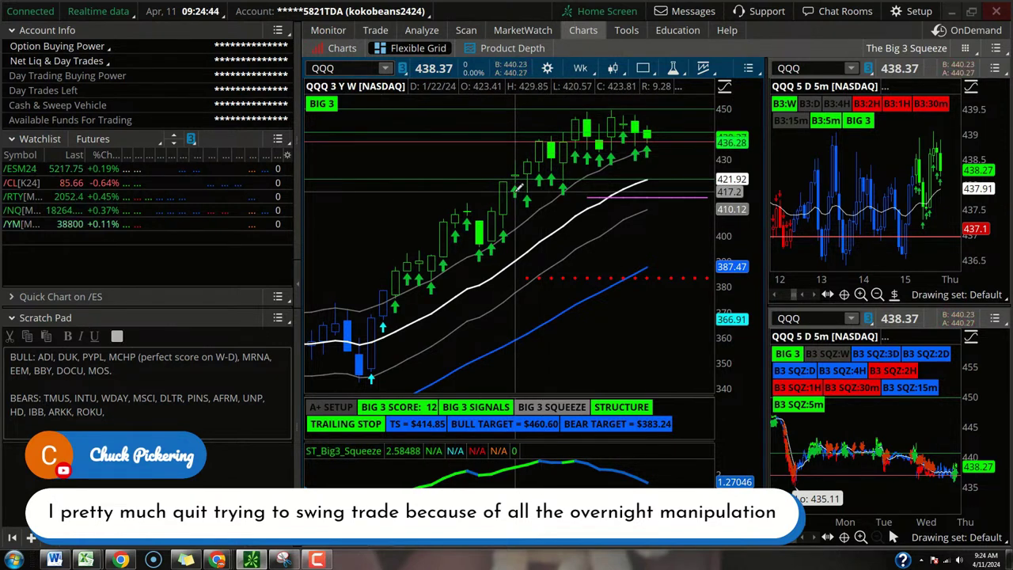
pyautogui.click(579, 67)
pyautogui.click(554, 269)
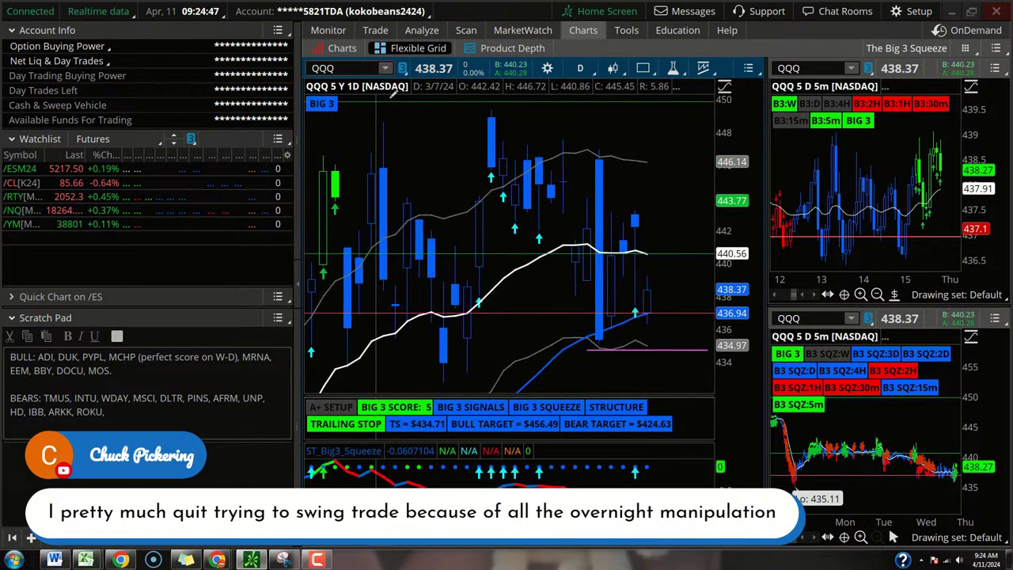
# - Load the /NQ futures symbol into the daily chart
pyautogui.click(350, 68)
pyautogui.write('/NQ')
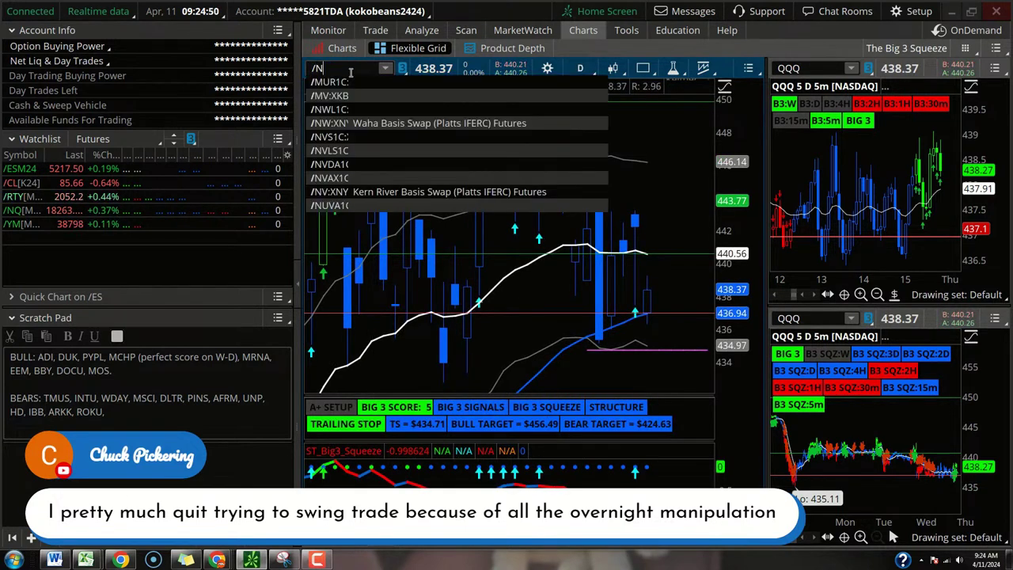
pyautogui.press('Return')
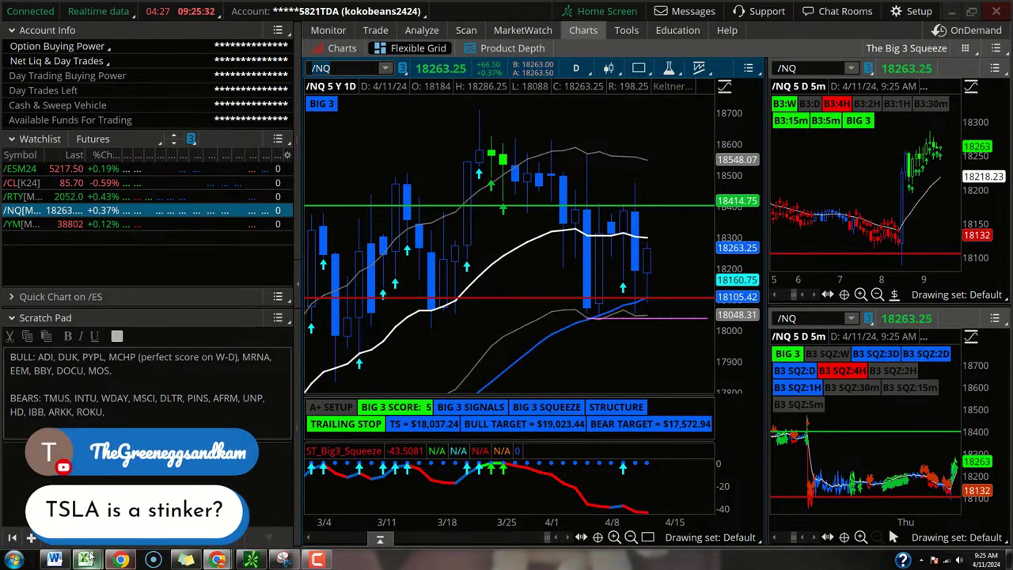
# - Switch to the B3 Score Sheet in Excel and examine TSLA's ranking among the weakest tickers
pyautogui.moveTo(86, 559)
pyautogui.click(182, 507)
pyautogui.scroll(-6, 322, 291)
pyautogui.scroll(-6, 322, 292)
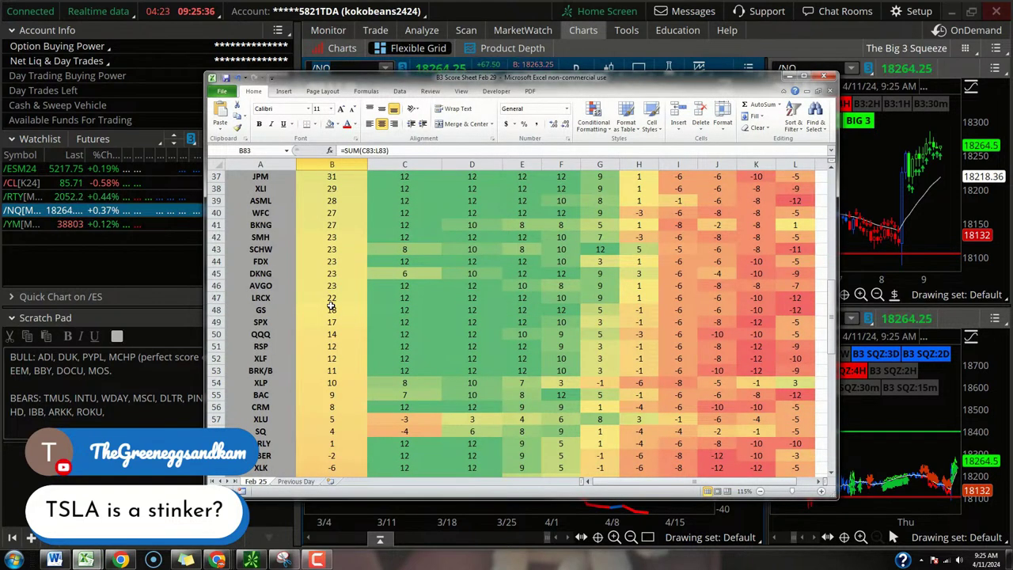
pyautogui.scroll(-4, 330, 305)
pyautogui.scroll(-4, 330, 306)
pyautogui.scroll(-1, 329, 309)
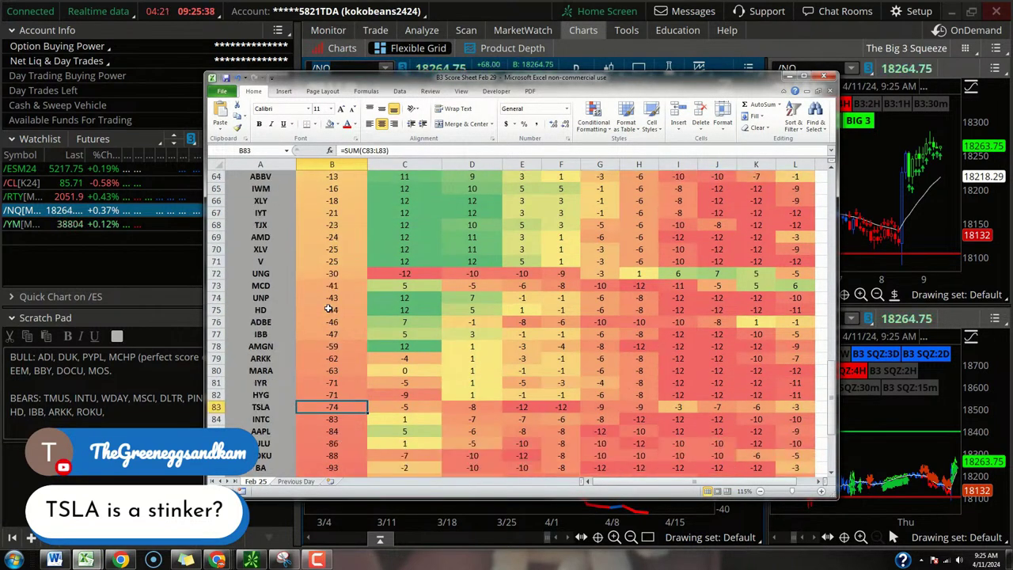
pyautogui.scroll(-3, 329, 309)
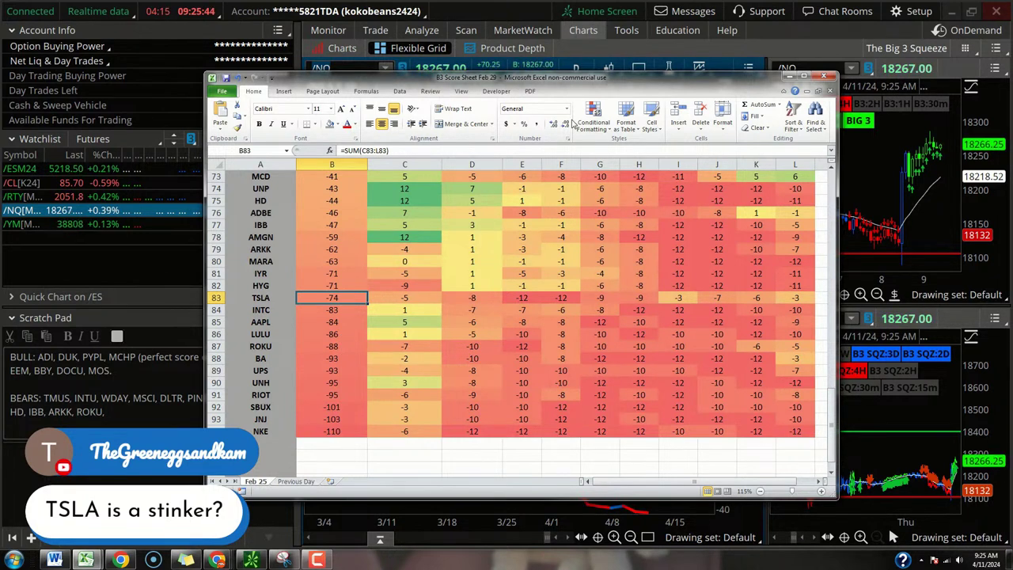
# - Return to the thinkorswim charts, load TSLA, and switch it to the Max : M time frame
pyautogui.click(326, 68)
pyautogui.click(326, 71)
pyautogui.write('TSLA')
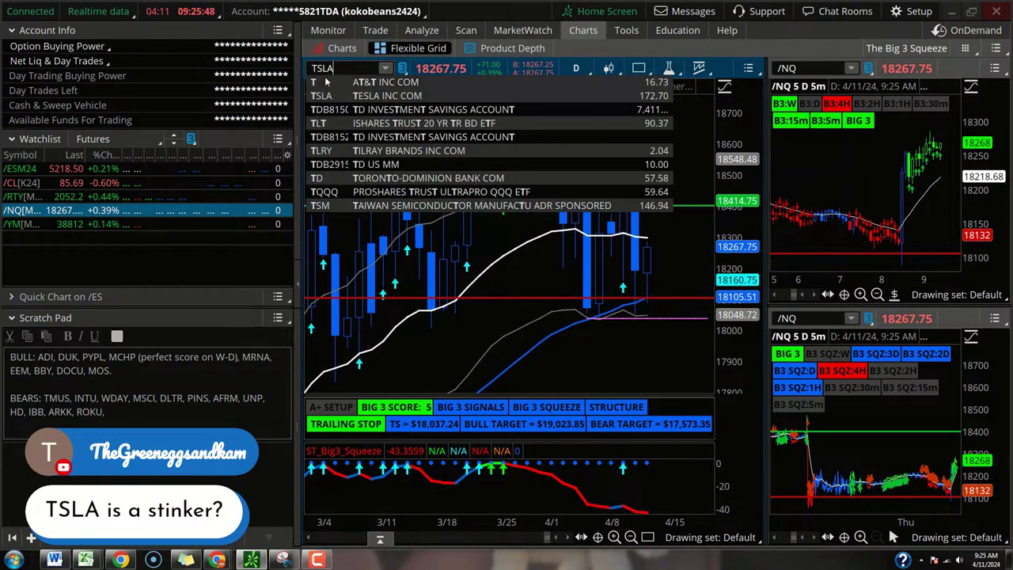
pyautogui.press('Return')
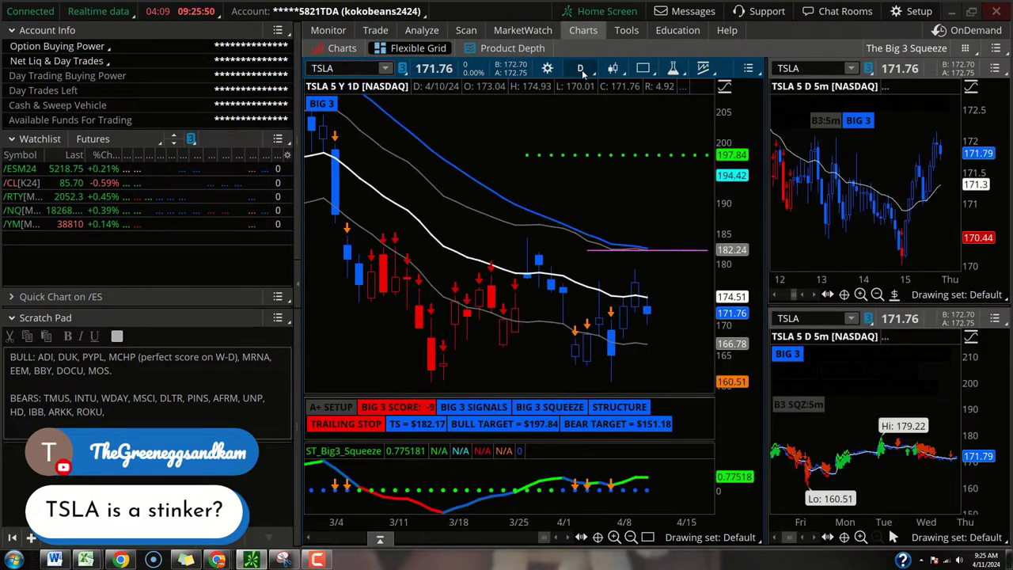
pyautogui.click(580, 68)
pyautogui.click(543, 311)
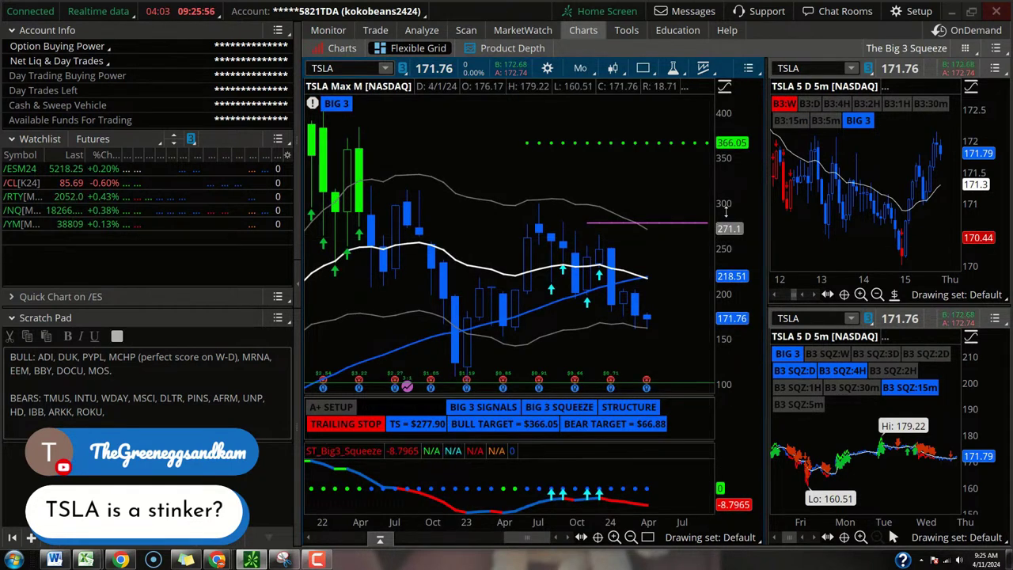
# - Check the settings of the blue simple moving average on the TSLA monthly chart and close them without changes
pyautogui.moveTo(726, 207); pyautogui.dragTo(726, 304)
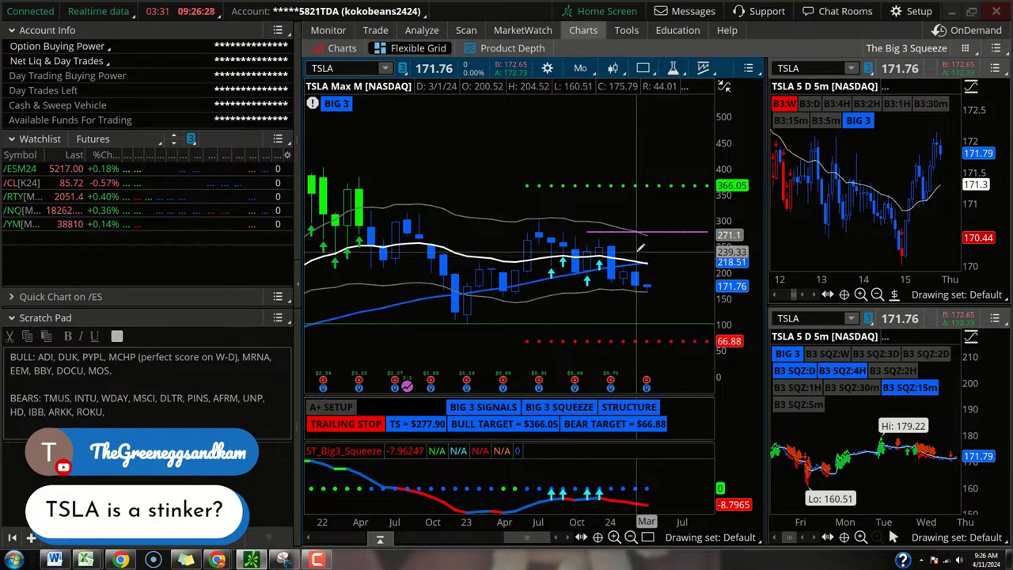
pyautogui.doubleClick(647, 263)
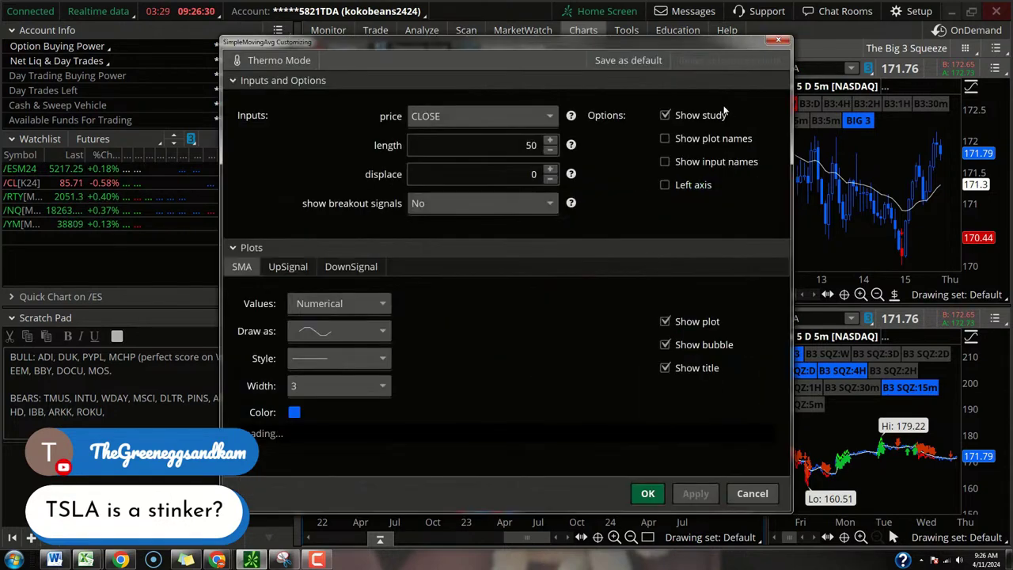
pyautogui.press('Escape')
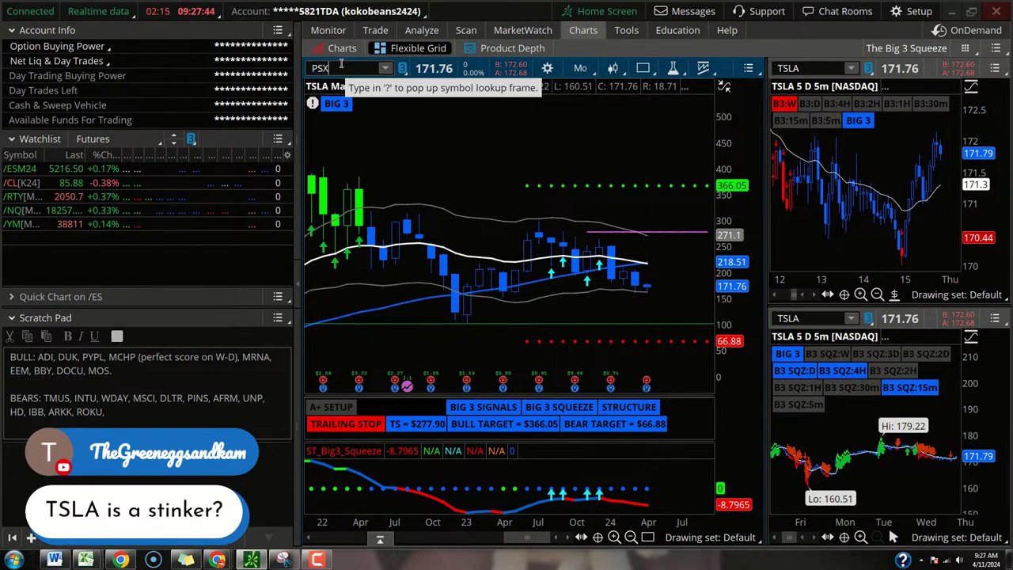
# - Load SPX into the monthly chart and compress its price scale to examine the rally since November 2023
pyautogui.press('Return')
pyautogui.write('SPX')
pyautogui.press('Return')
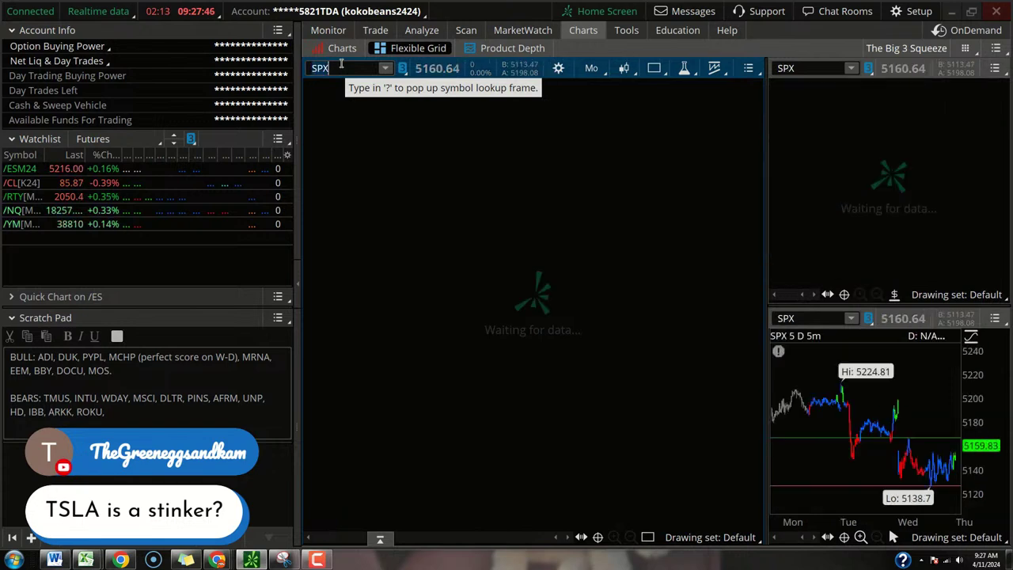
pyautogui.click(593, 69)
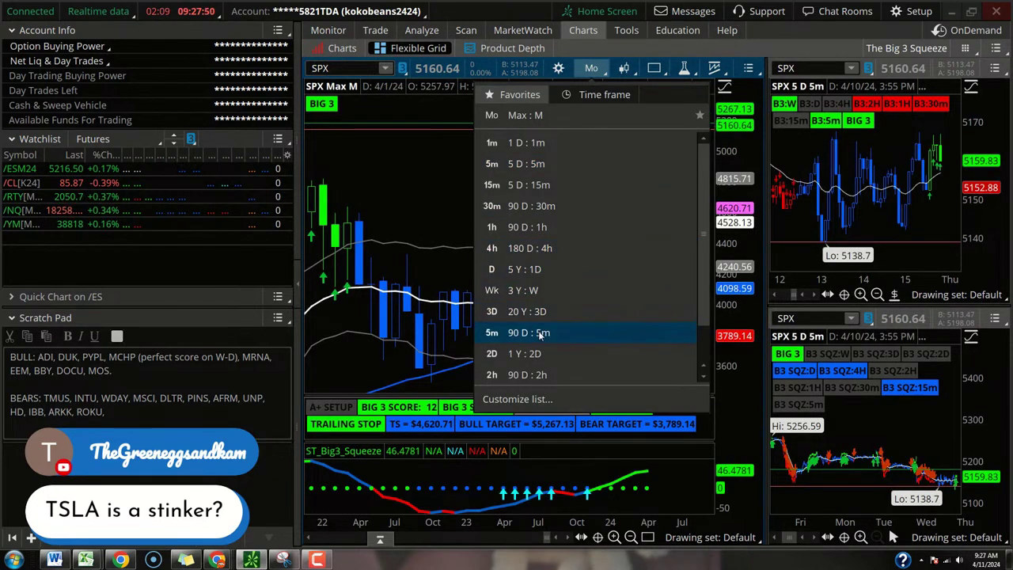
pyautogui.scroll(-1, 557, 273)
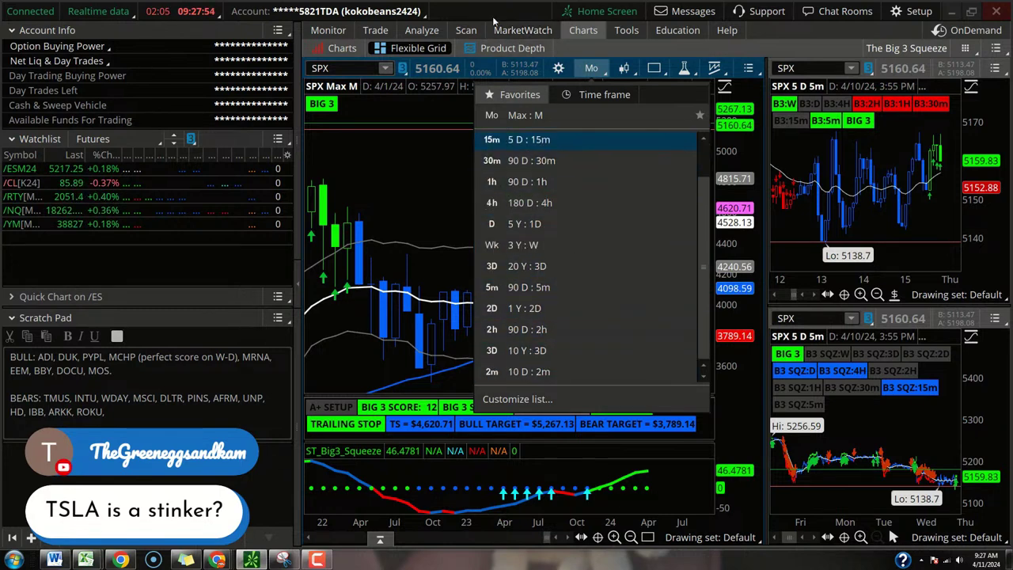
pyautogui.click(591, 68)
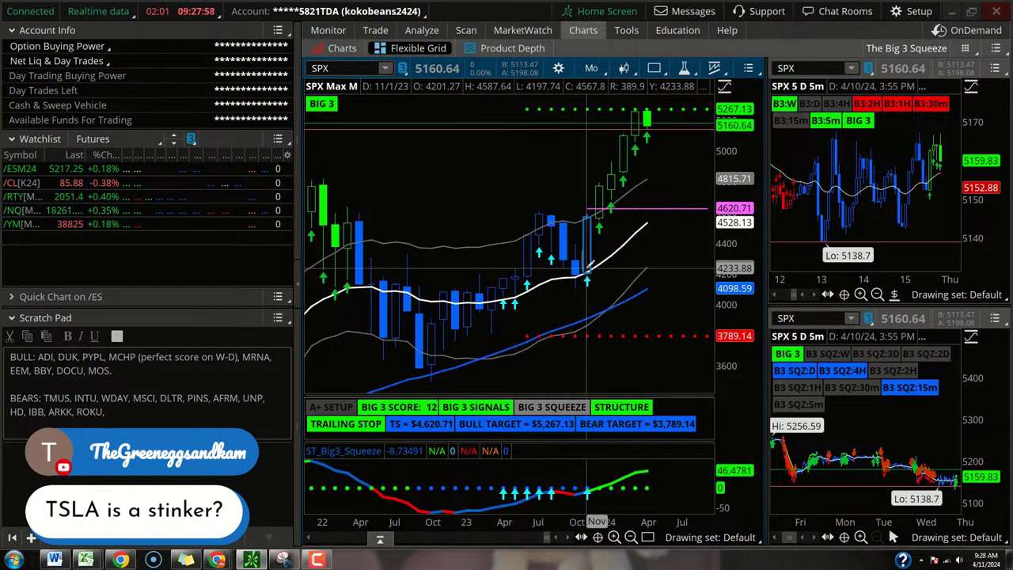
pyautogui.moveTo(721, 207); pyautogui.dragTo(720, 244)
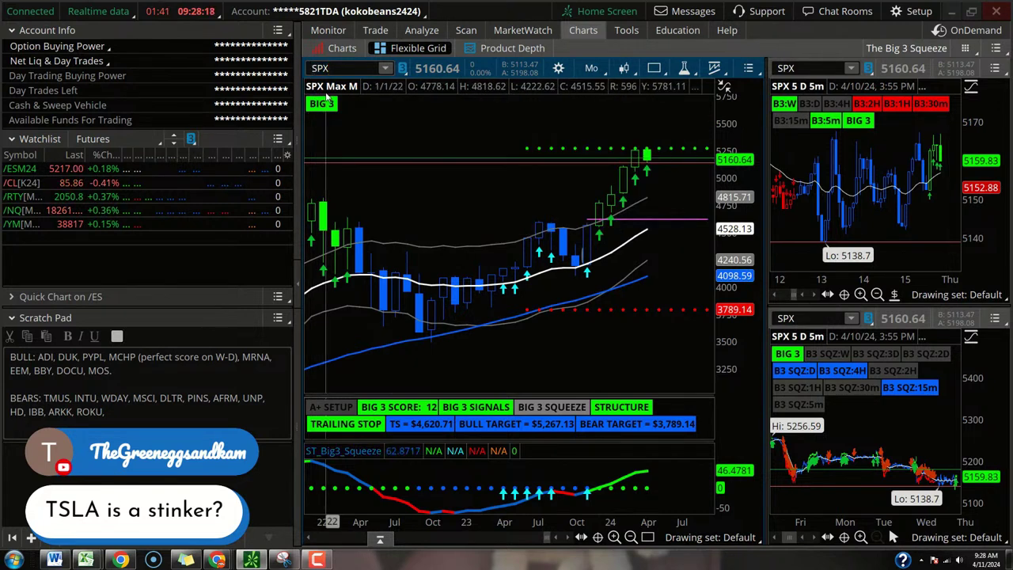
# - Invert the index chart by loading -SPX, examine it on the monthly view, and switch it to the 5 Y : 1D time frame
pyautogui.moveTo(326, 97)
pyautogui.write('-')
pyautogui.press('Return')
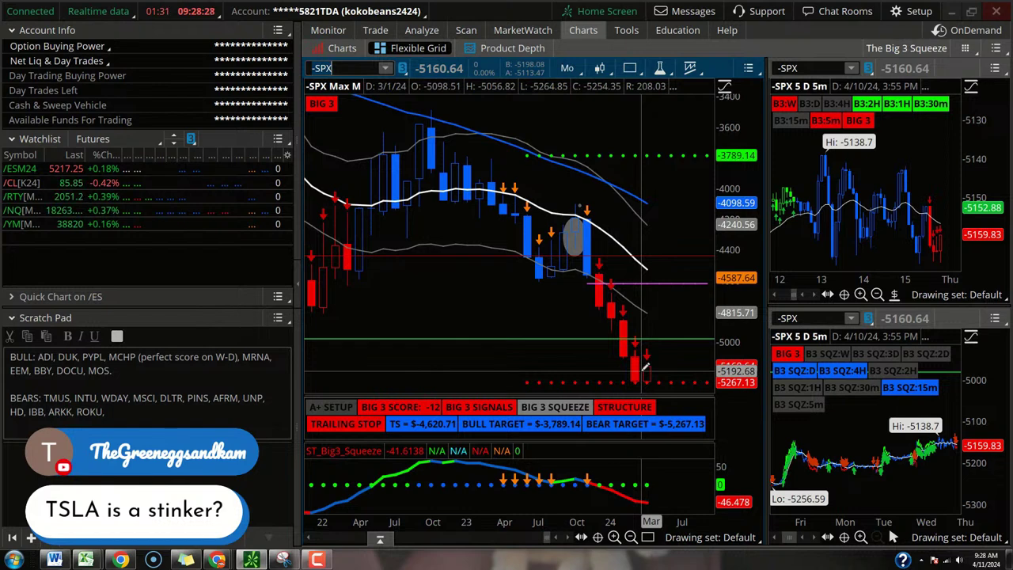
pyautogui.click(568, 70)
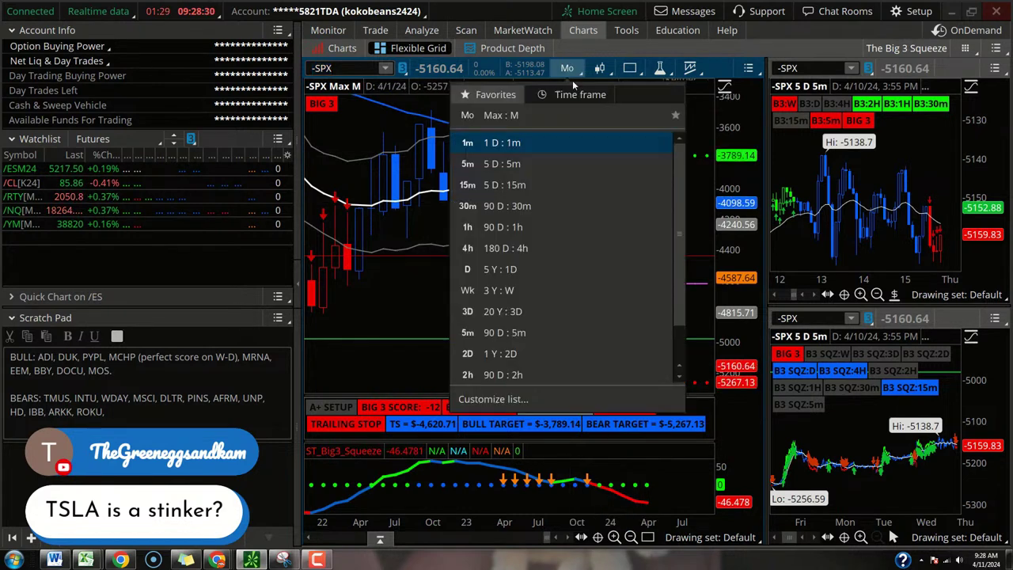
pyautogui.click(538, 272)
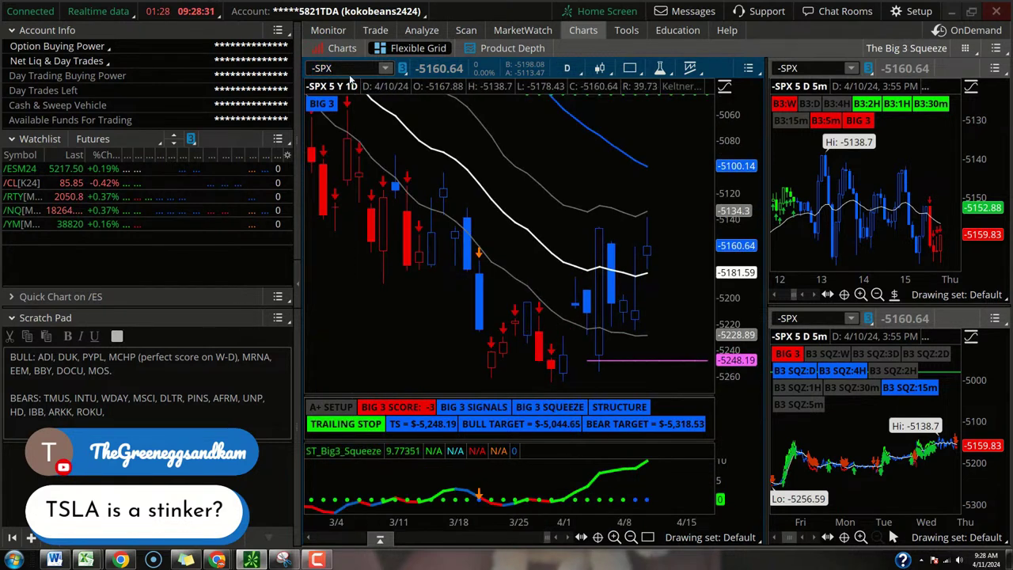
# - Load TSLA into the main chart and switch it to the Max : M time frame
pyautogui.click(348, 70)
pyautogui.write('TSLA')
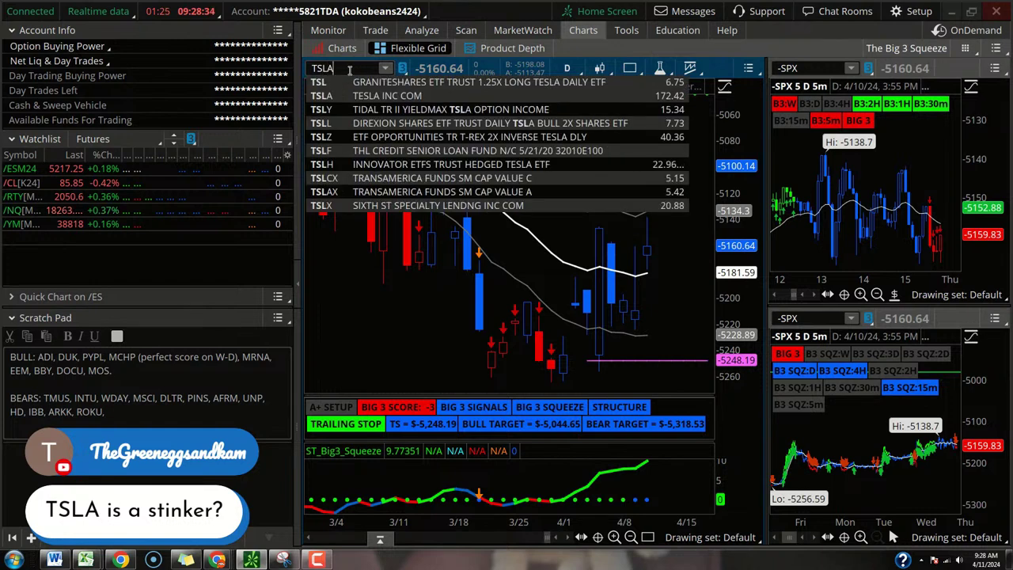
pyautogui.press('Return')
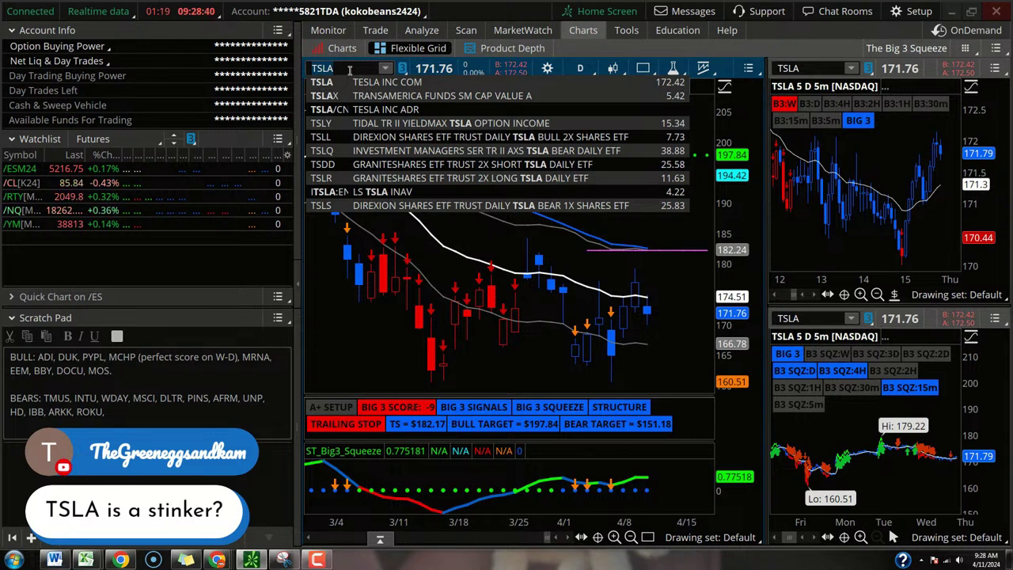
pyautogui.click(579, 68)
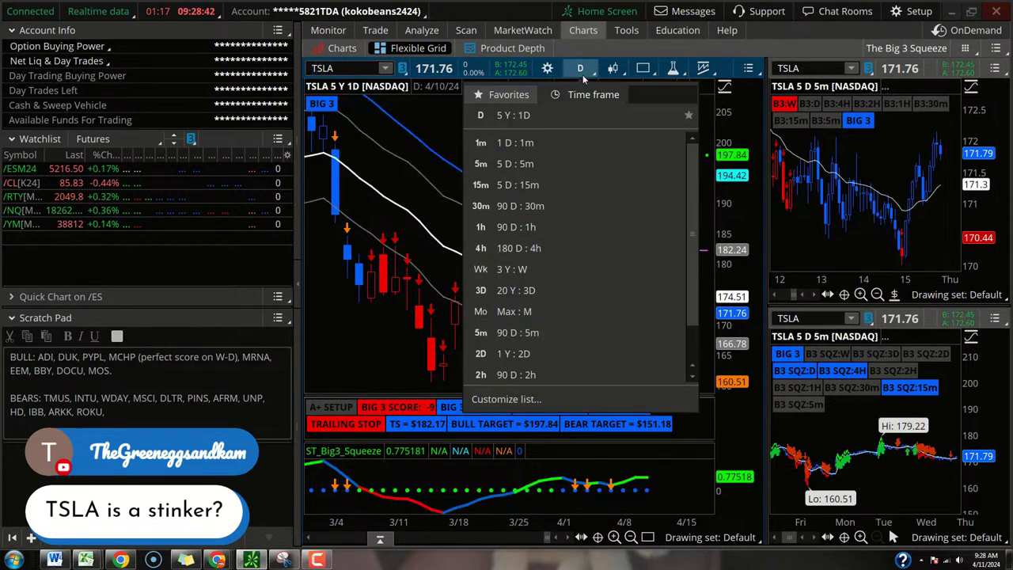
pyautogui.click(535, 311)
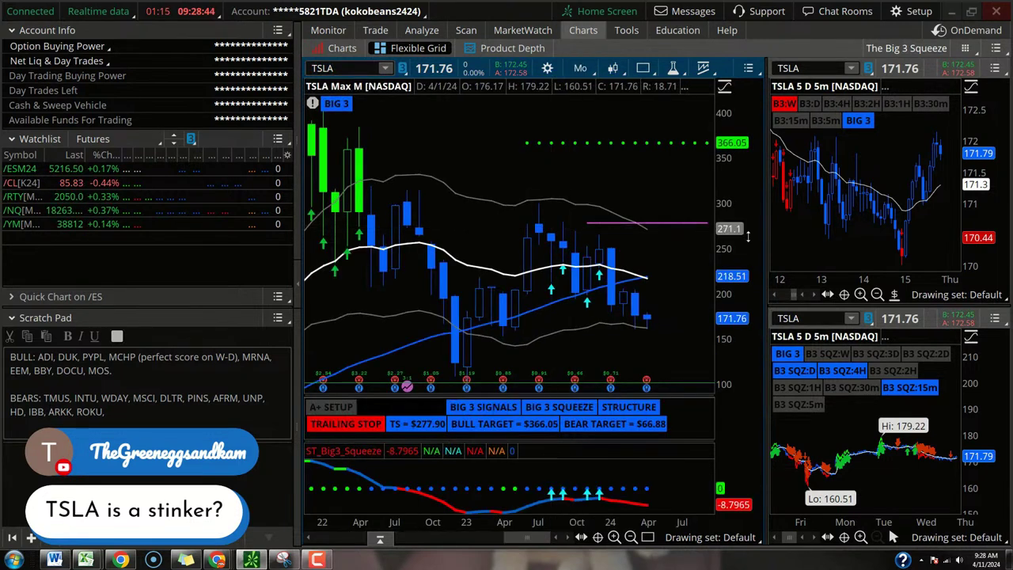
# - Compress the TSLA monthly price scale and mark the dotted bull and bear target levels on the chart
pyautogui.moveTo(742, 216); pyautogui.dragTo(726, 319)
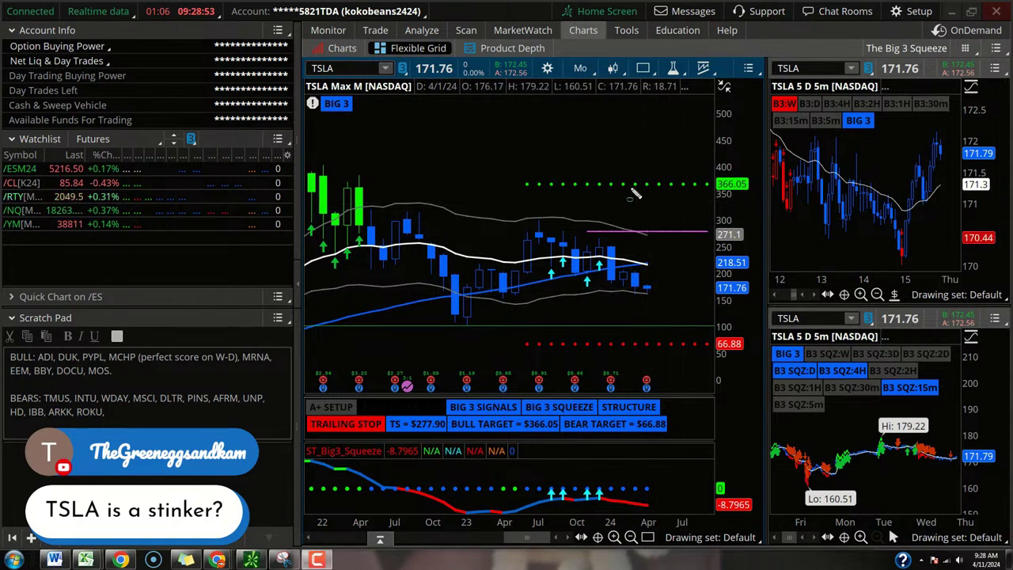
pyautogui.moveTo(621, 184); pyautogui.dragTo(665, 215)
pyautogui.moveTo(630, 320); pyautogui.dragTo(678, 356)
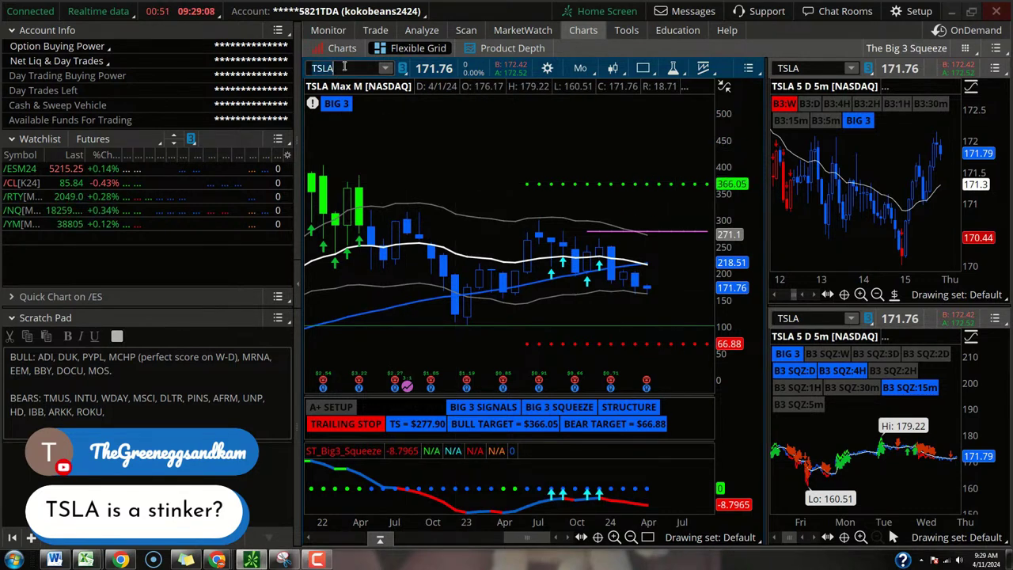
# - Load the /NQ futures symbol into the main chart and switch it to the 5 Y : 1D time frame
pyautogui.write('/NQ')
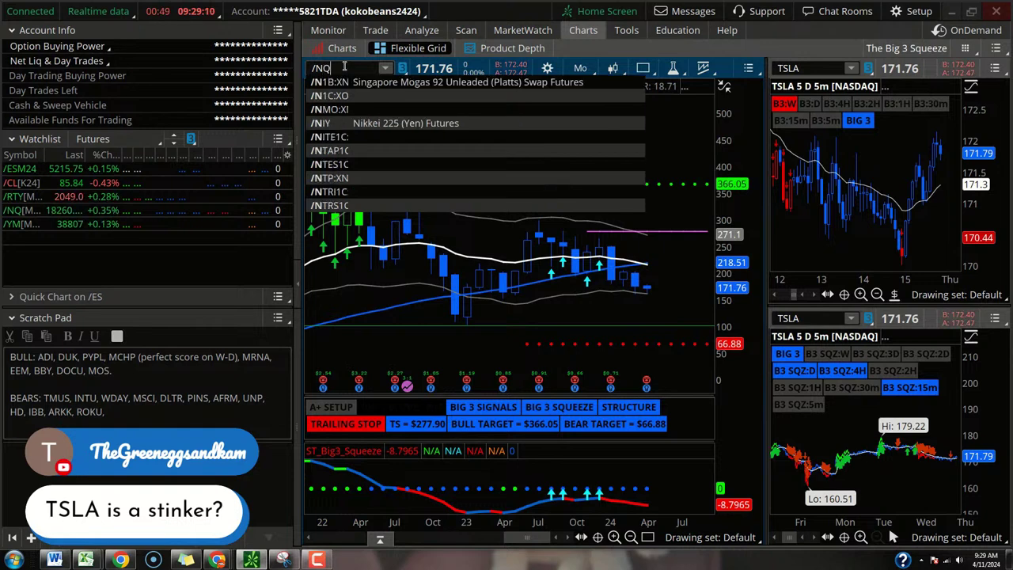
pyautogui.press('Return')
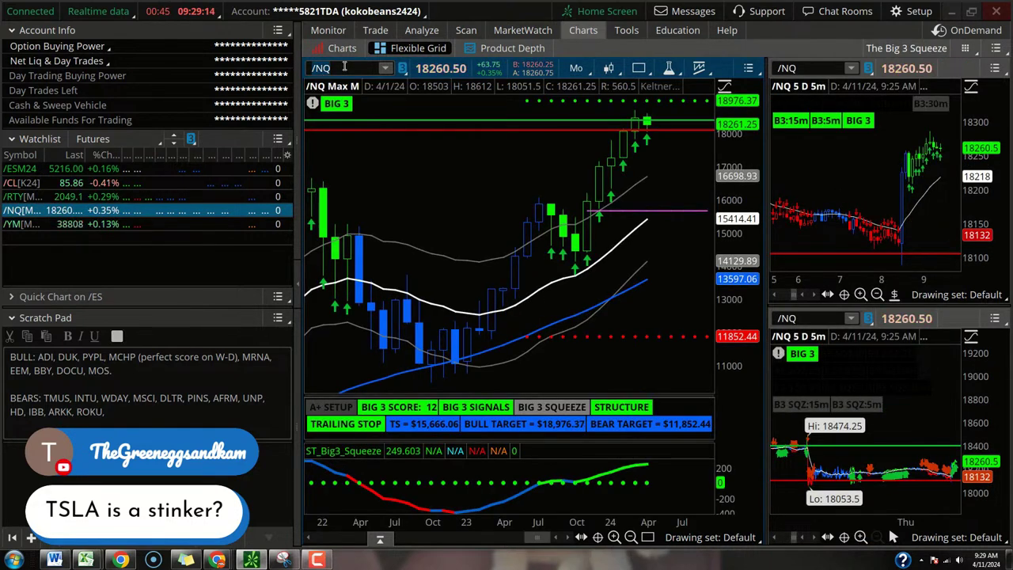
pyautogui.click(575, 68)
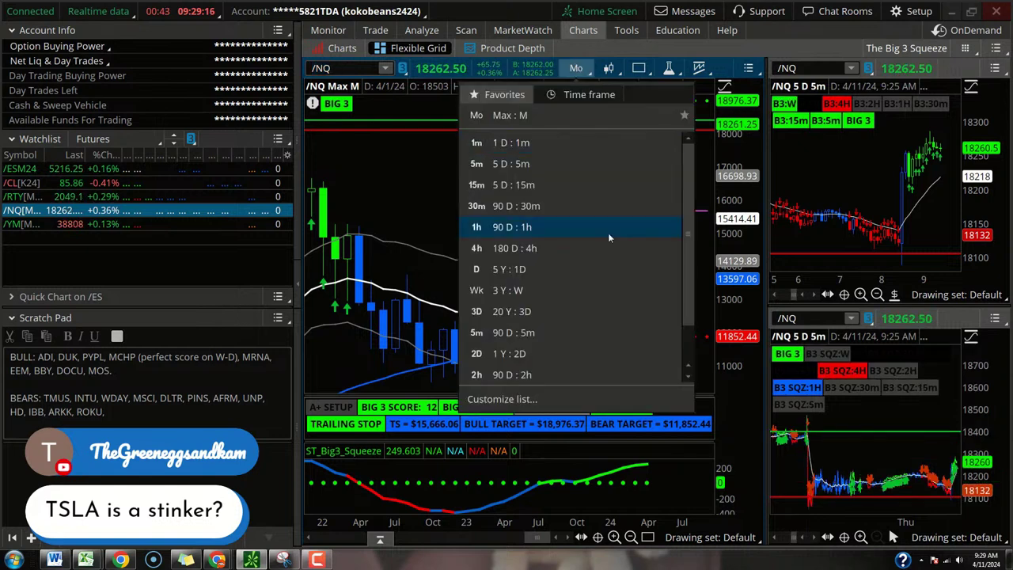
pyautogui.click(561, 261)
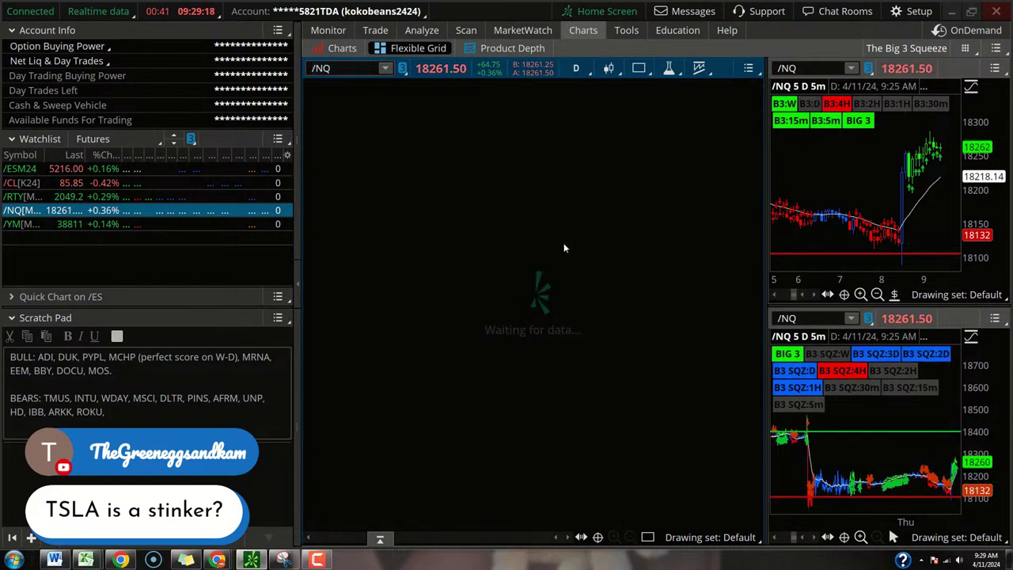